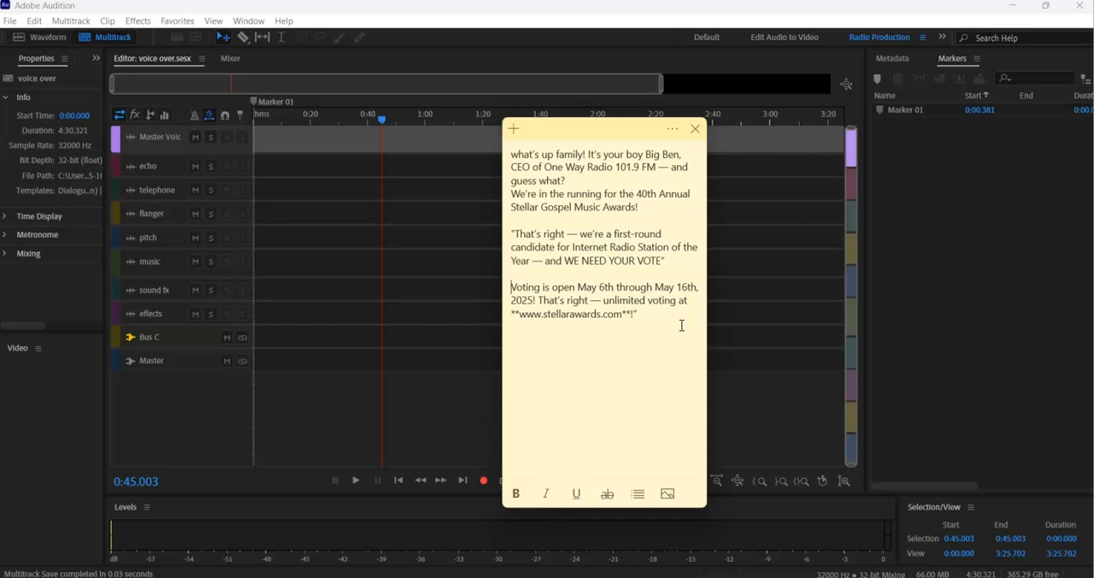
Make the Master Voice track taller and set its input to the default stereo input.
{"action": "left_click", "coordinate": [238, 155]}
{"action": "left_click_drag", "start_coordinate": [227, 153], "coordinate": [224, 194]}
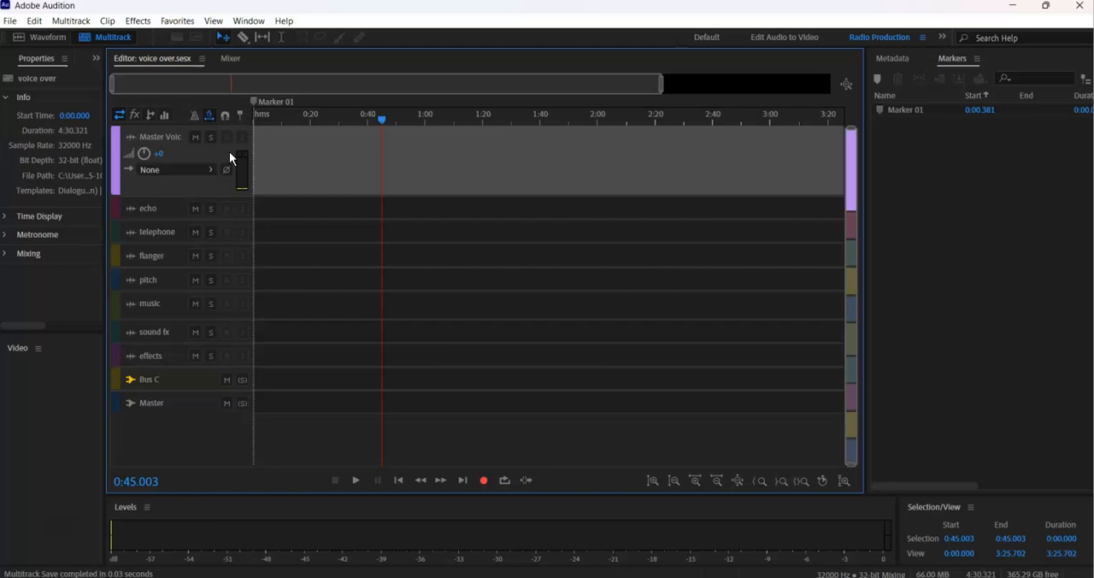
{"action": "left_click", "coordinate": [203, 171]}
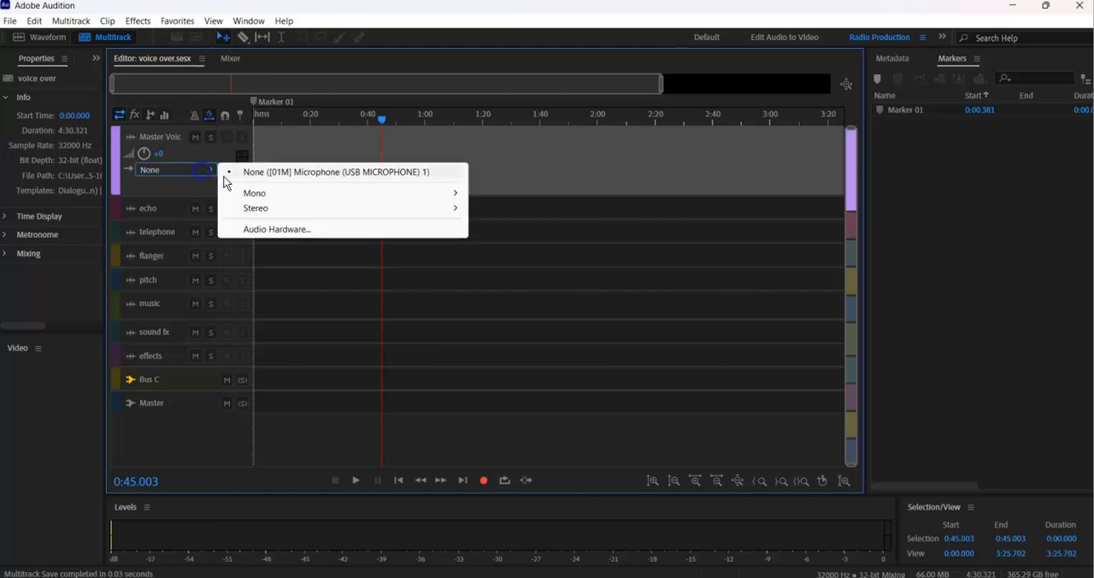
{"action": "mouse_move", "coordinate": [359, 207]}
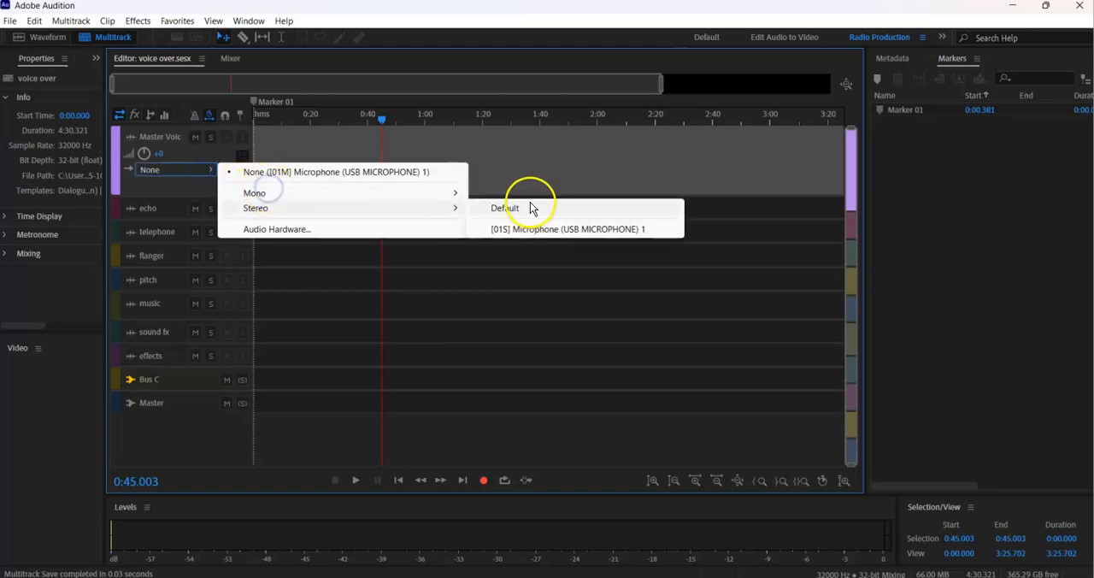
{"action": "left_click", "coordinate": [529, 204]}
Change the Master Voice track's input to the mono [01M] Microphone.
{"action": "left_click", "coordinate": [207, 170]}
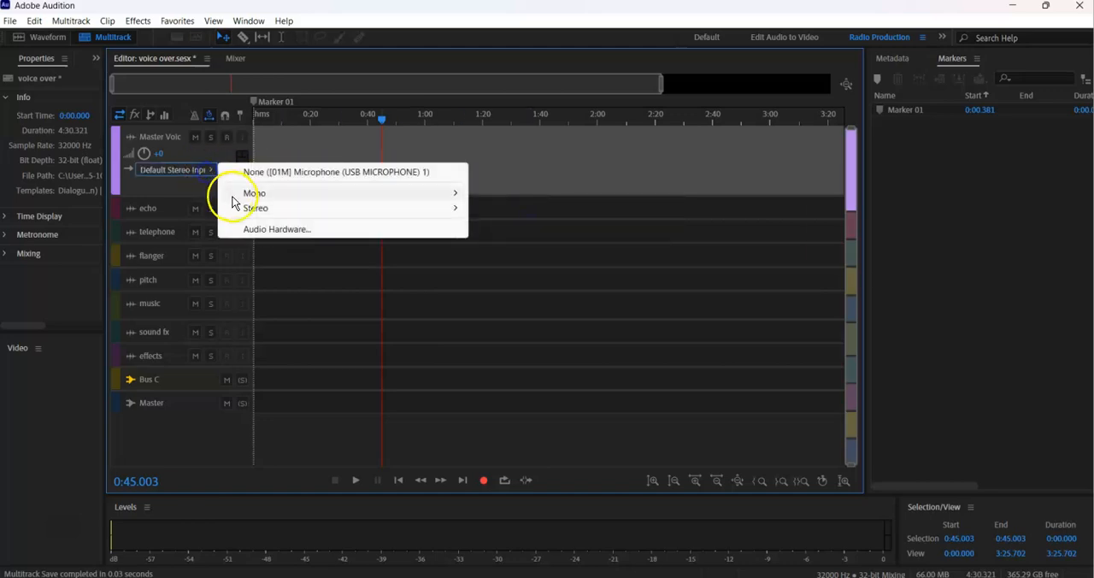
{"action": "mouse_move", "coordinate": [252, 202]}
{"action": "left_click", "coordinate": [488, 194]}
Arm the Master Voice track for recording and move the playhead to the start of the timeline.
{"action": "left_click", "coordinate": [227, 139]}
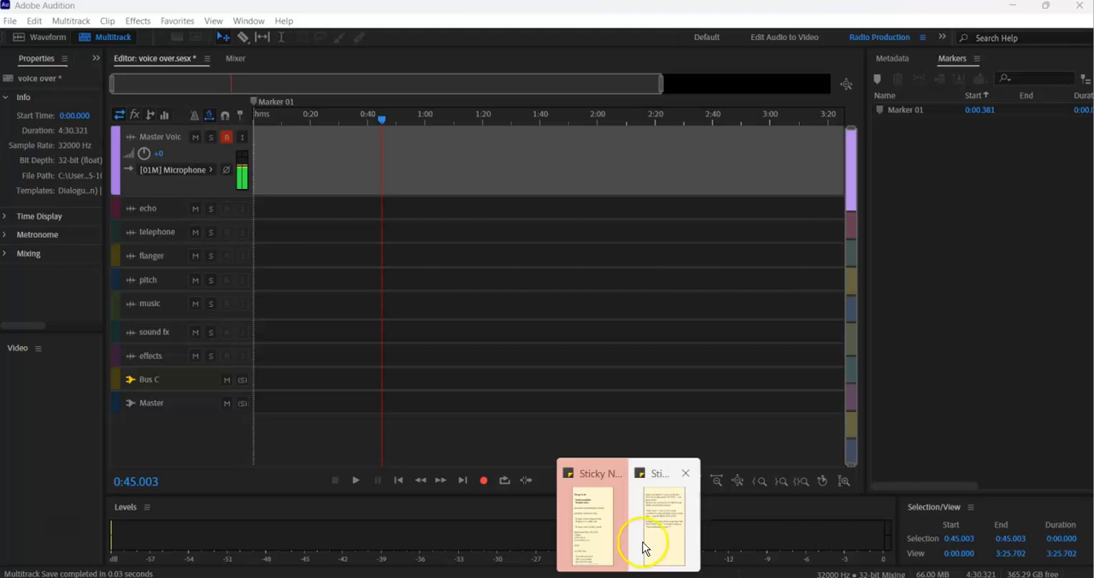
{"action": "left_click", "coordinate": [646, 544]}
{"action": "left_click_drag", "start_coordinate": [310, 121], "coordinate": [251, 127]}
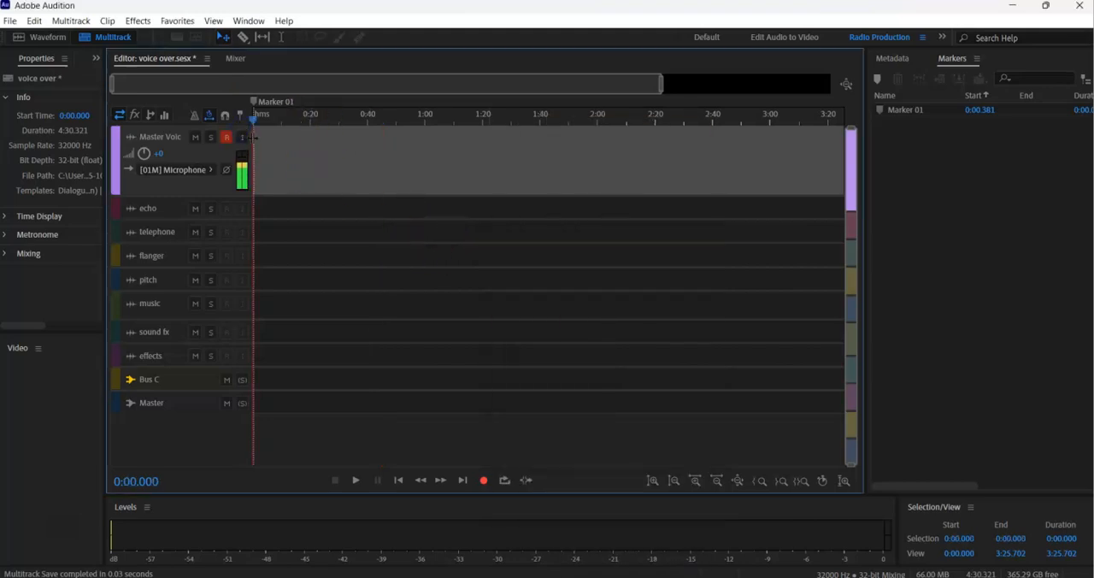
Record a first take on the Master Voice track with the script note open, and delete the clip.
{"action": "key", "text": "shift+space"}
{"action": "left_click", "coordinate": [629, 576]}
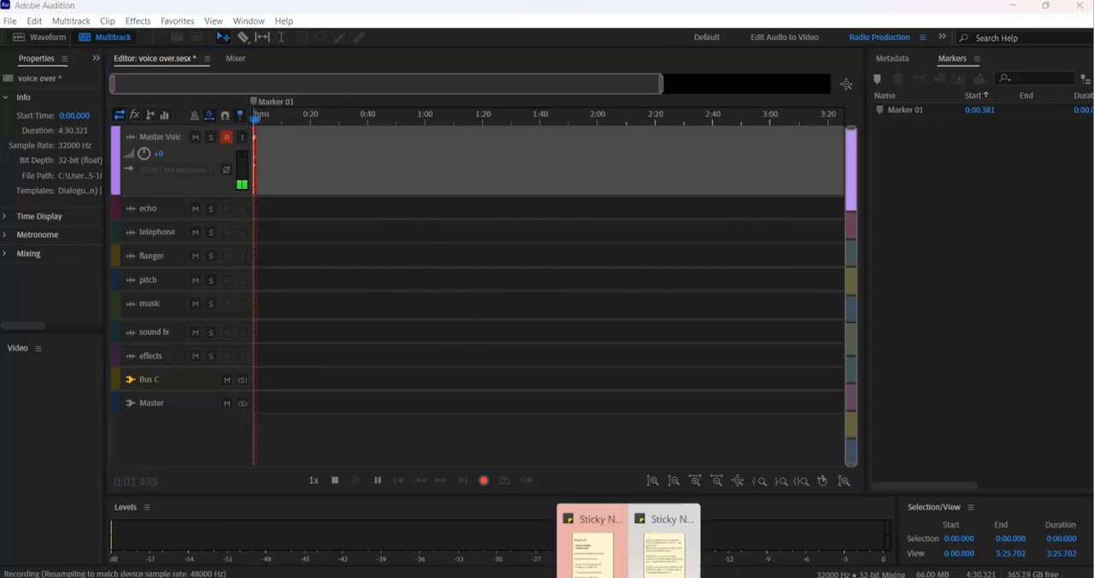
{"action": "left_click", "coordinate": [651, 535]}
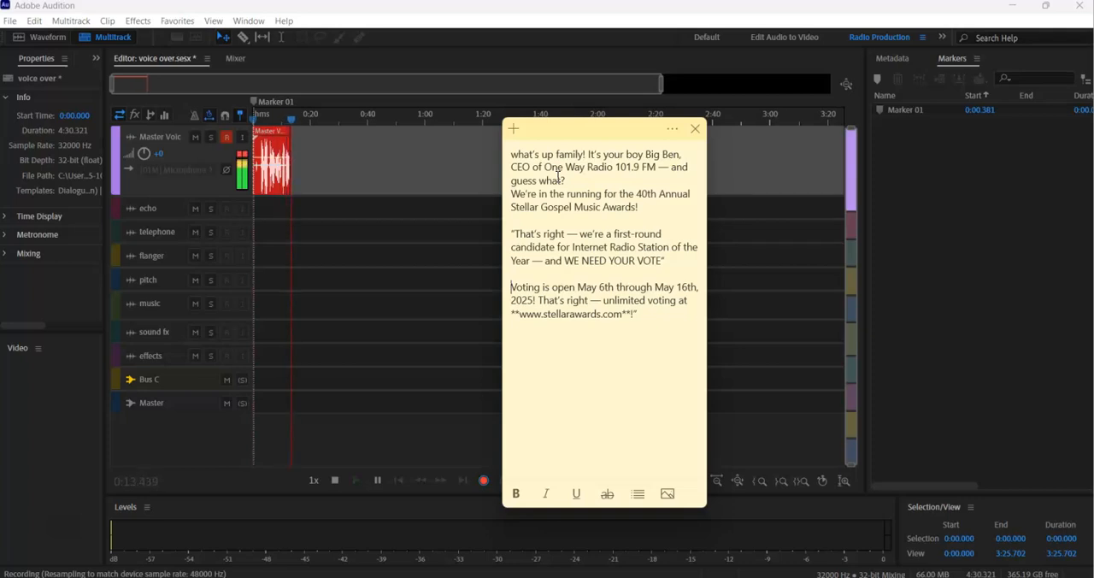
{"action": "left_click", "coordinate": [281, 166]}
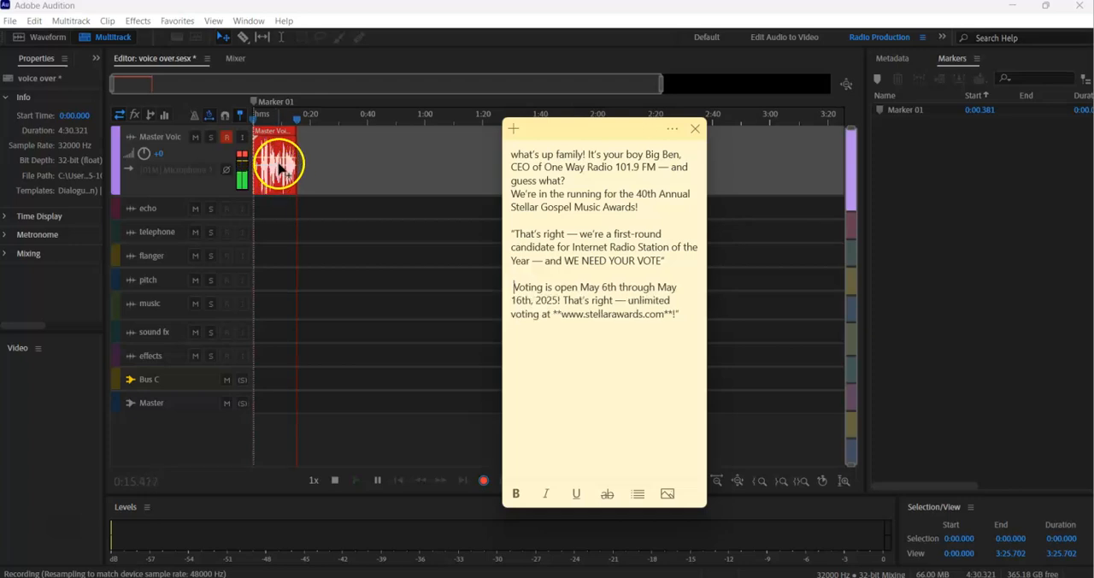
{"action": "left_click", "coordinate": [368, 157]}
{"action": "left_click", "coordinate": [285, 156]}
{"action": "key", "text": "Delete"}
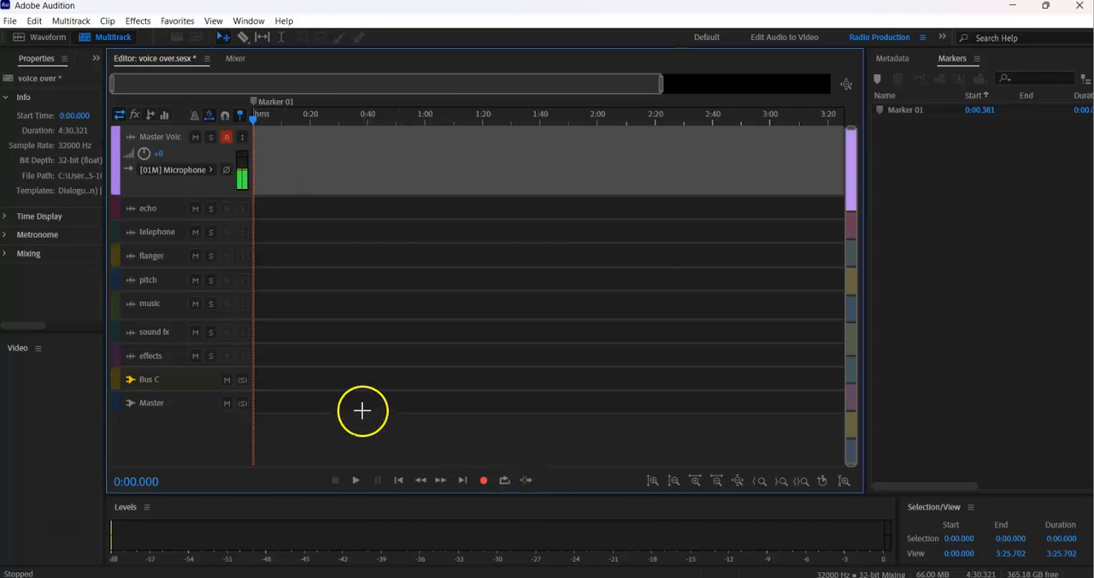
Record a second take of the script from the timeline start, and delete the recorded clip.
{"action": "key", "text": "shift+space"}
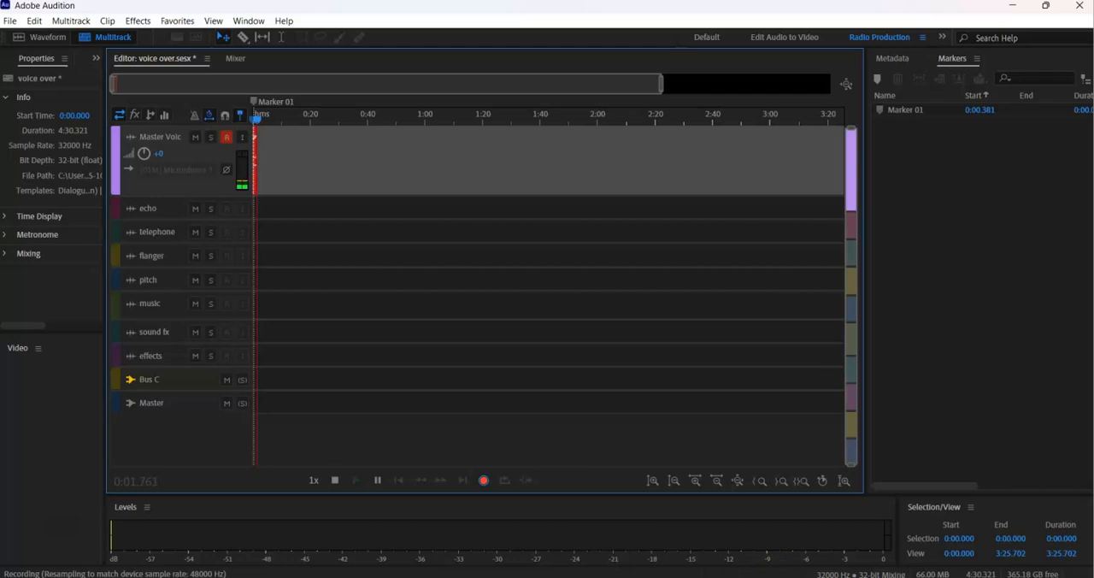
{"action": "left_click", "coordinate": [667, 532]}
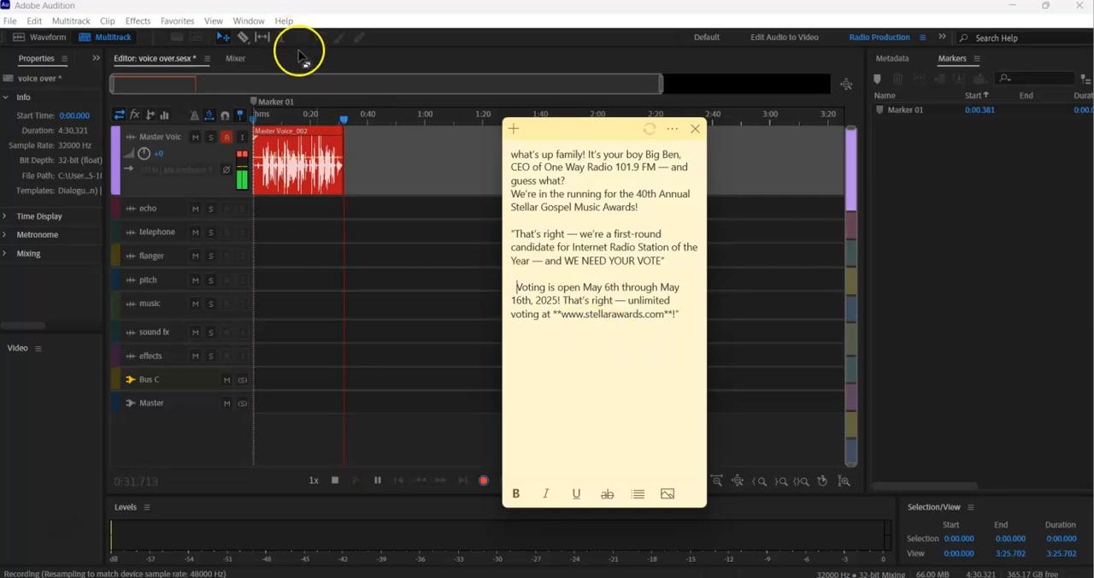
{"action": "left_click", "coordinate": [386, 128]}
{"action": "left_click", "coordinate": [316, 148]}
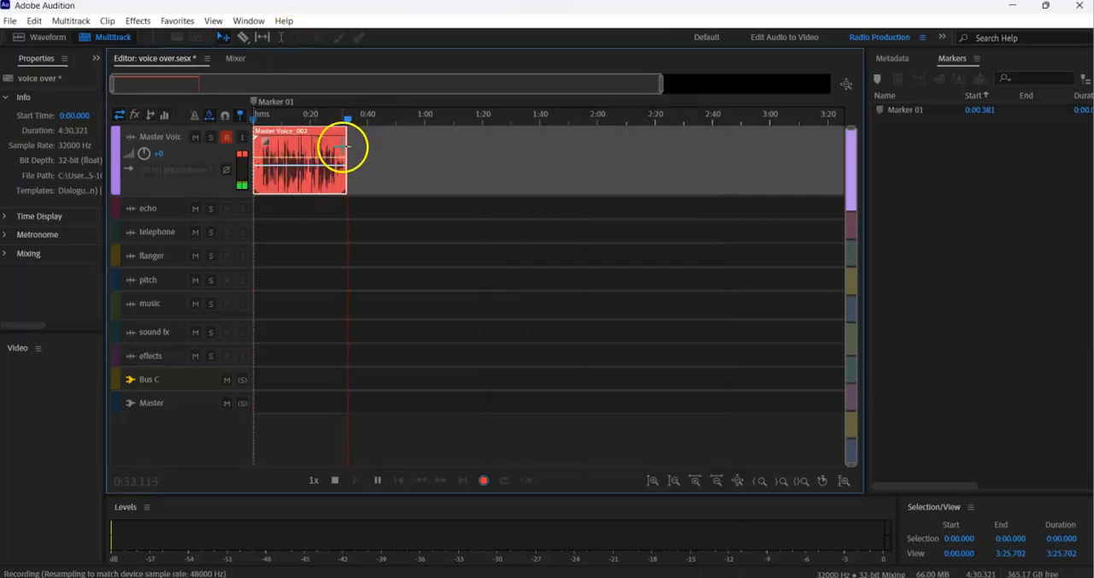
{"action": "key", "text": "space"}
{"action": "key", "text": "Delete"}
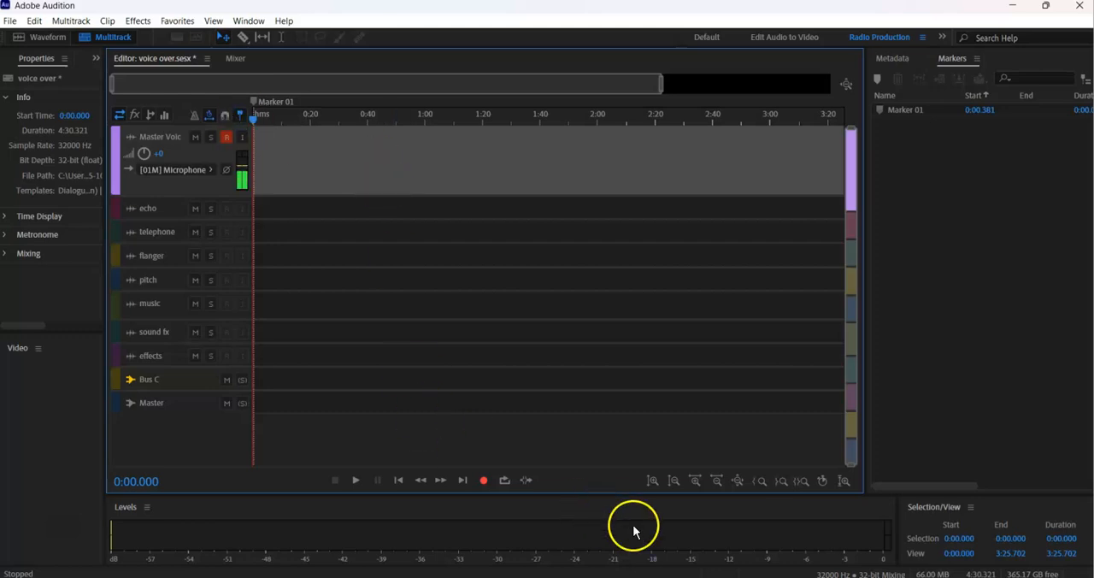
Record a third take on the Master Voice track while reading the script note, and discard it.
{"action": "key", "text": "shift+space"}
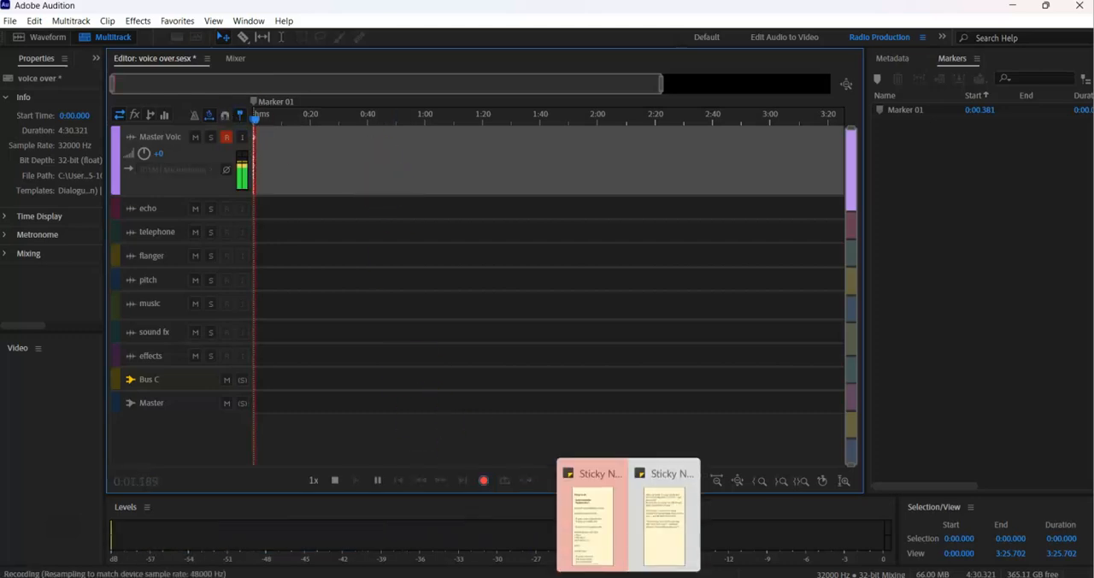
{"action": "left_click", "coordinate": [659, 540]}
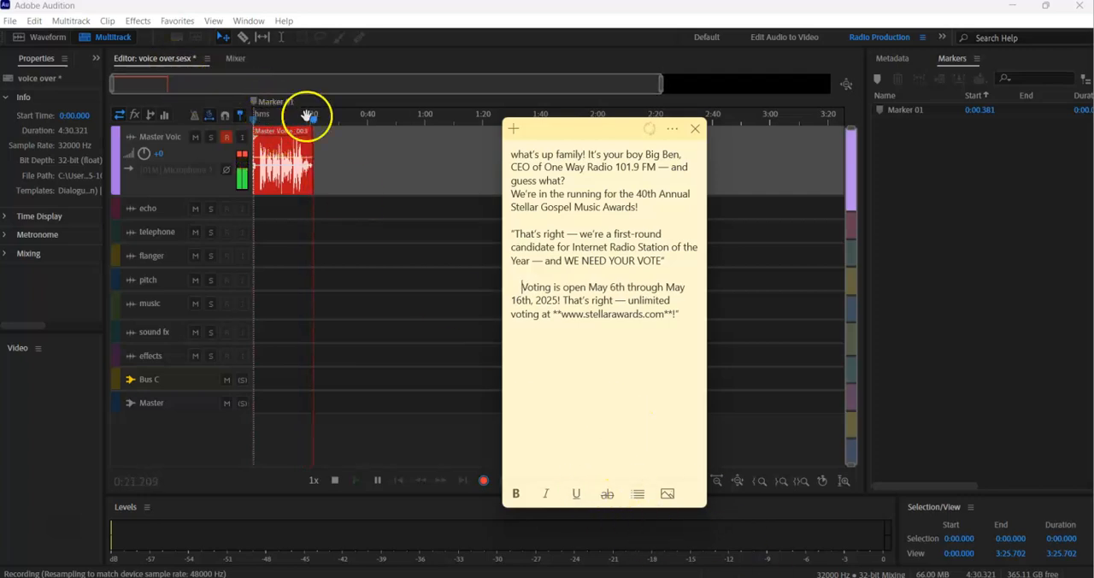
{"action": "left_click", "coordinate": [296, 145]}
{"action": "key", "text": "space"}
{"action": "key", "text": "Delete"}
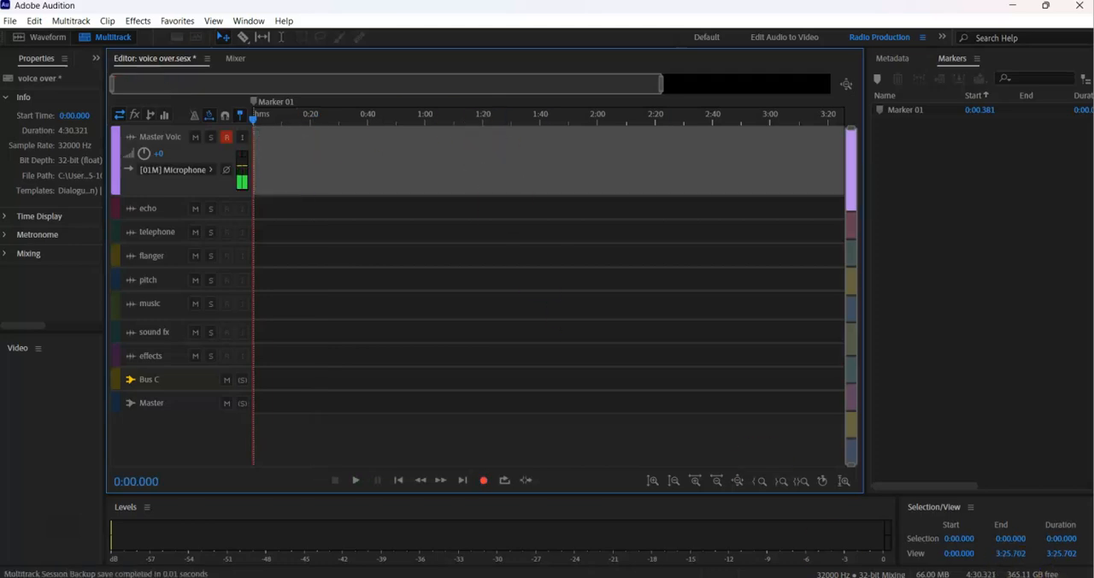
Switch to the Windows sound settings and set the USB microphone's input volume to 52.
{"action": "left_click", "coordinate": [996, 577]}
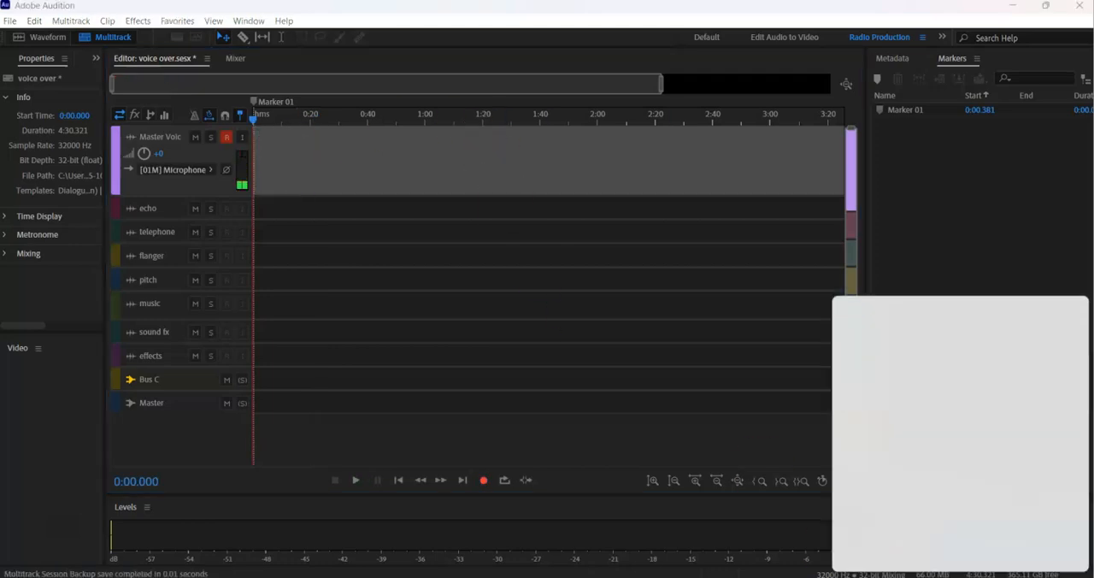
{"action": "left_click", "coordinate": [1062, 513]}
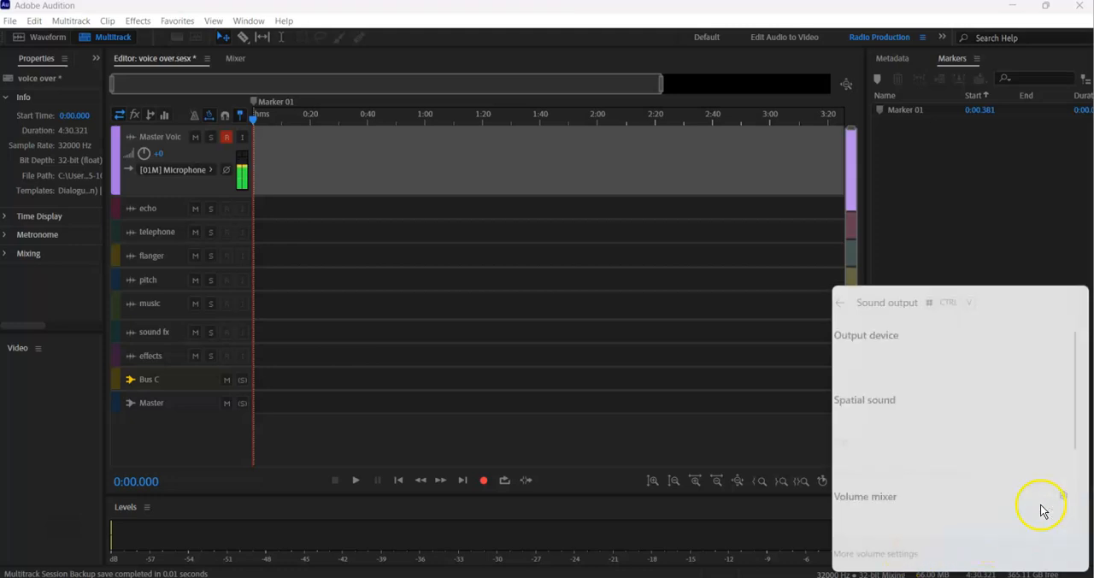
{"action": "left_click", "coordinate": [909, 552]}
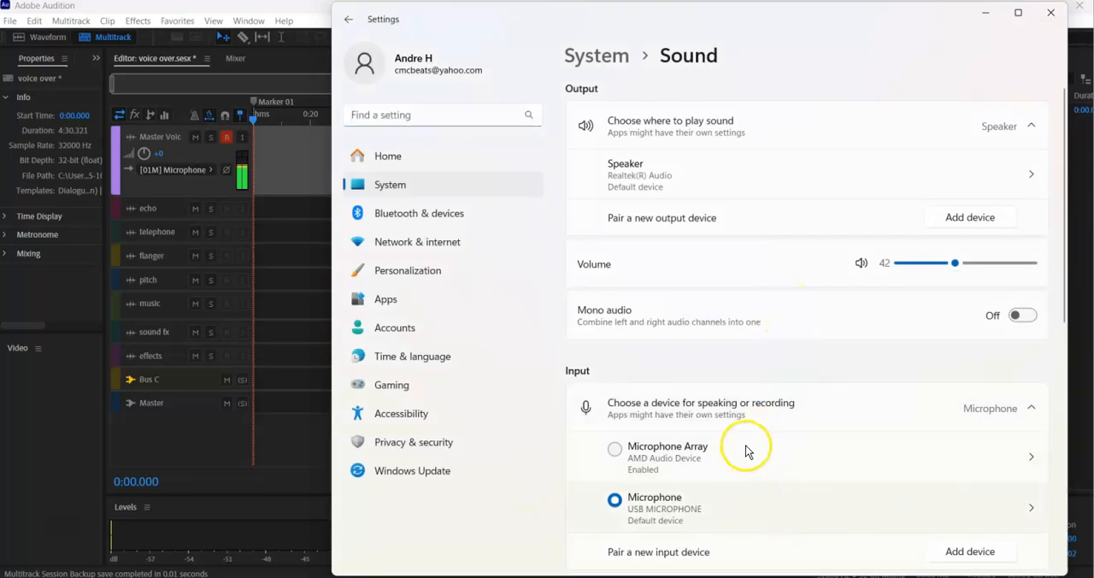
{"action": "left_click", "coordinate": [1001, 497]}
{"action": "mouse_move", "coordinate": [992, 415]}
{"action": "left_click_drag", "start_coordinate": [992, 416], "coordinate": [967, 416]}
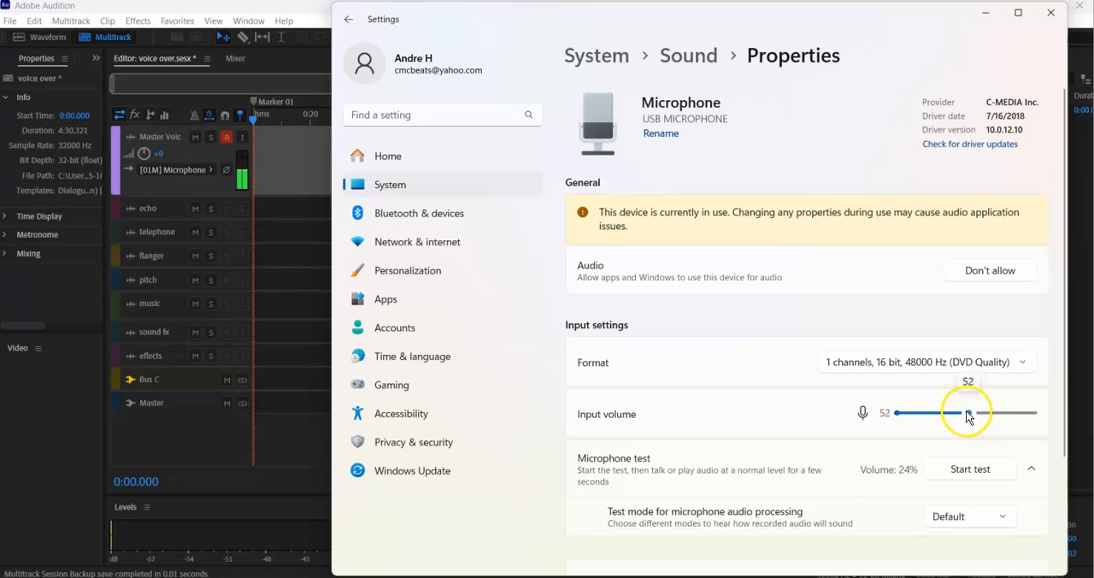
{"action": "left_click", "coordinate": [1050, 12]}
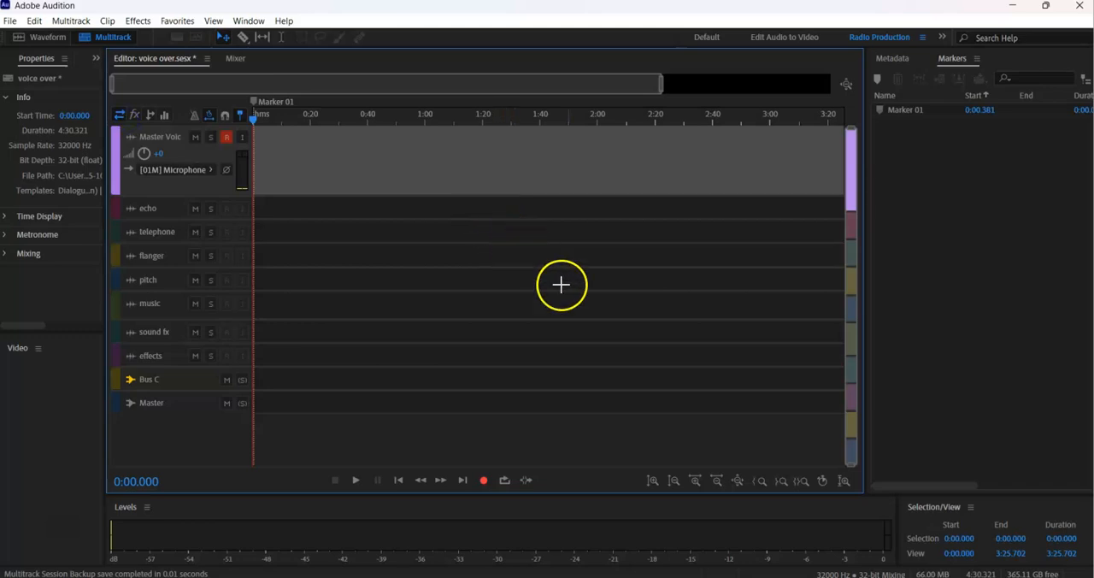
Record a full voice take on the Master Voice track from 0:00 while reading the script note, and stop recording.
{"action": "key", "text": "shift+space"}
{"action": "left_click", "coordinate": [633, 576]}
{"action": "left_click", "coordinate": [660, 553]}
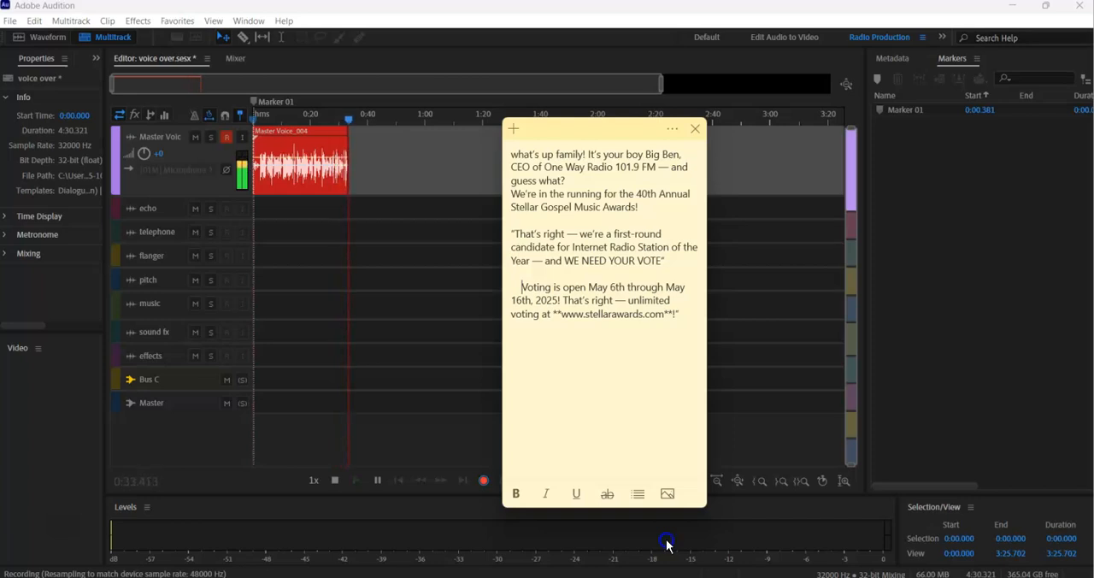
{"action": "left_click", "coordinate": [667, 544]}
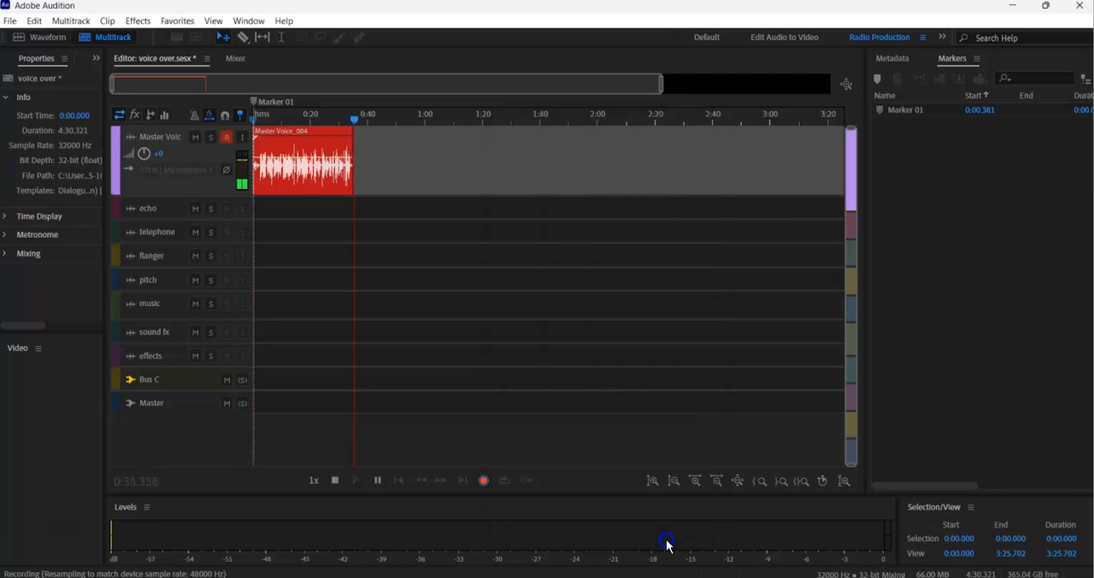
{"action": "key", "text": "space"}
{"action": "left_click", "coordinate": [666, 534]}
Open the recorded voice clip in the waveform editor and select the quiet passage from about 0:34.12 to 0:34.51.
{"action": "left_click_drag", "start_coordinate": [662, 83], "coordinate": [351, 111]}
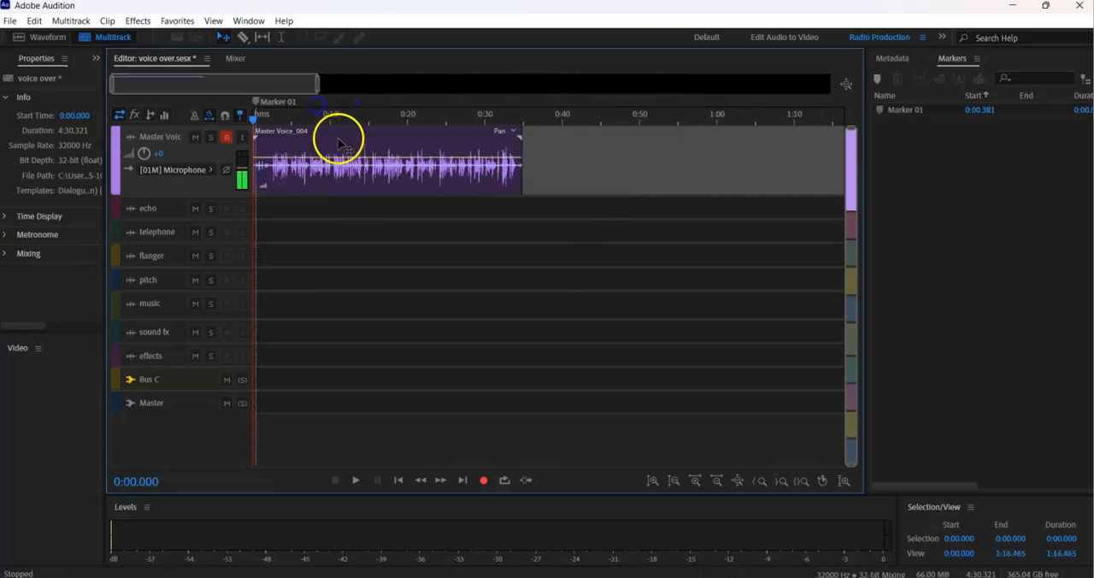
{"action": "double_click", "coordinate": [343, 141]}
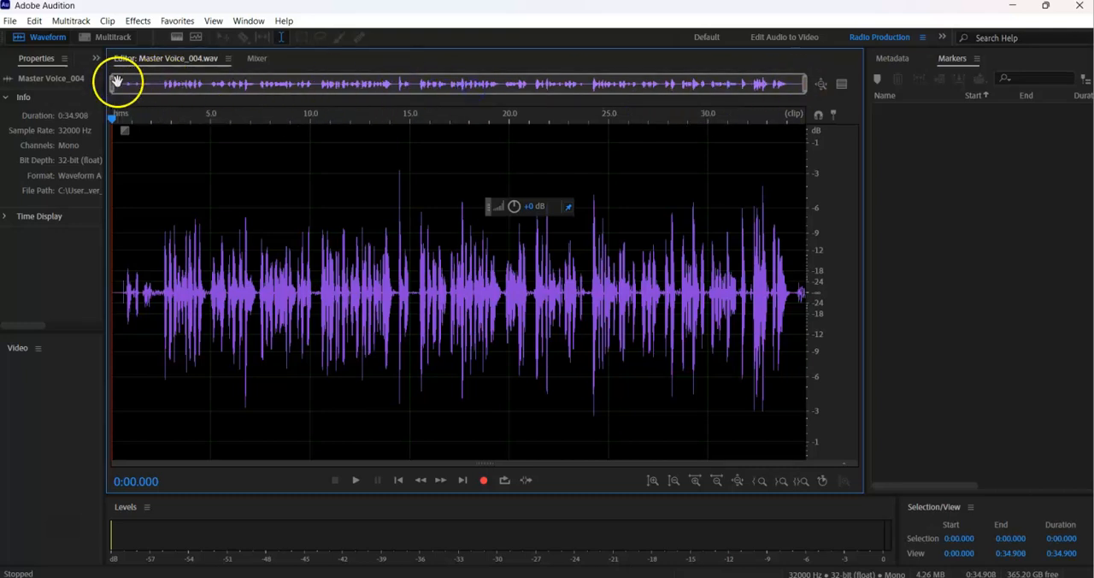
{"action": "left_click_drag", "start_coordinate": [115, 85], "coordinate": [718, 86]}
{"action": "left_click_drag", "start_coordinate": [678, 303], "coordinate": [741, 301]}
Open the Noise Reduction effect and capture a noise print from the selected quiet passage.
{"action": "left_click", "coordinate": [138, 20]}
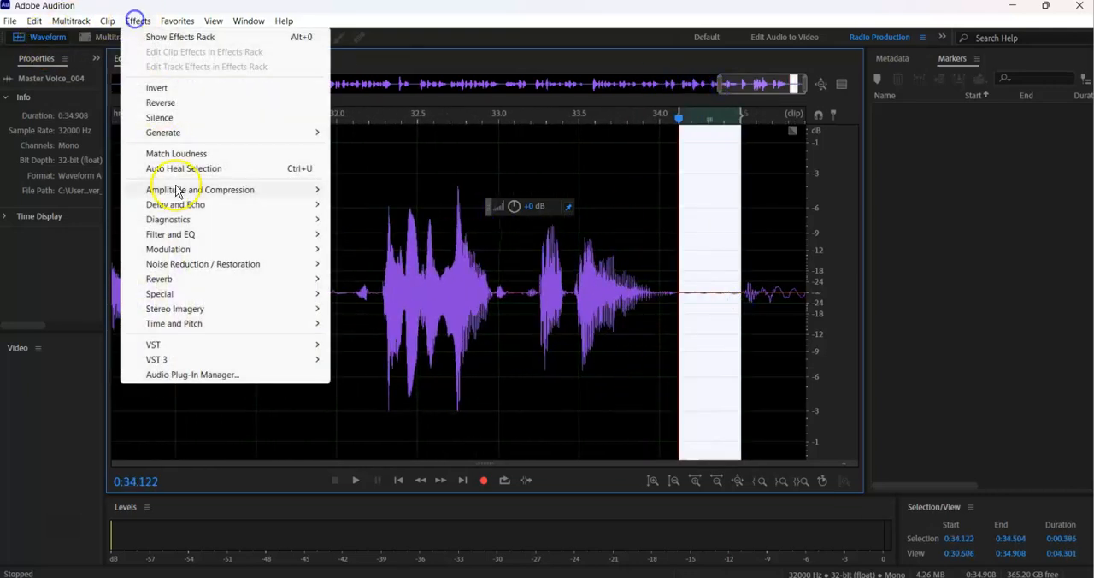
{"action": "mouse_move", "coordinate": [298, 263]}
{"action": "left_click", "coordinate": [367, 281]}
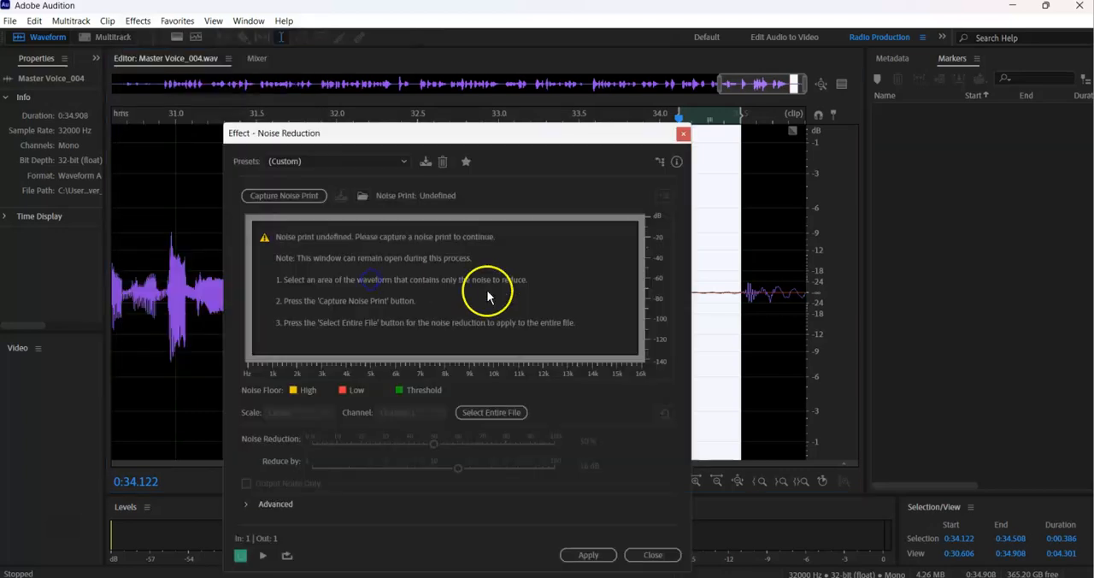
{"action": "left_click", "coordinate": [295, 194]}
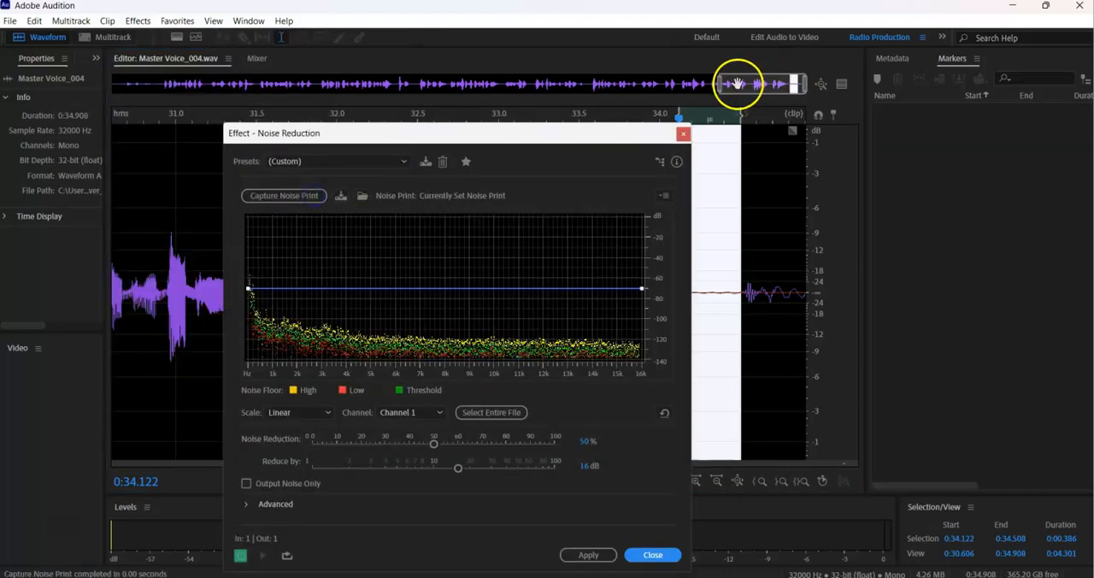
Select the whole voice recording and apply the noise reduction to it.
{"action": "left_click_drag", "start_coordinate": [720, 86], "coordinate": [42, 85]}
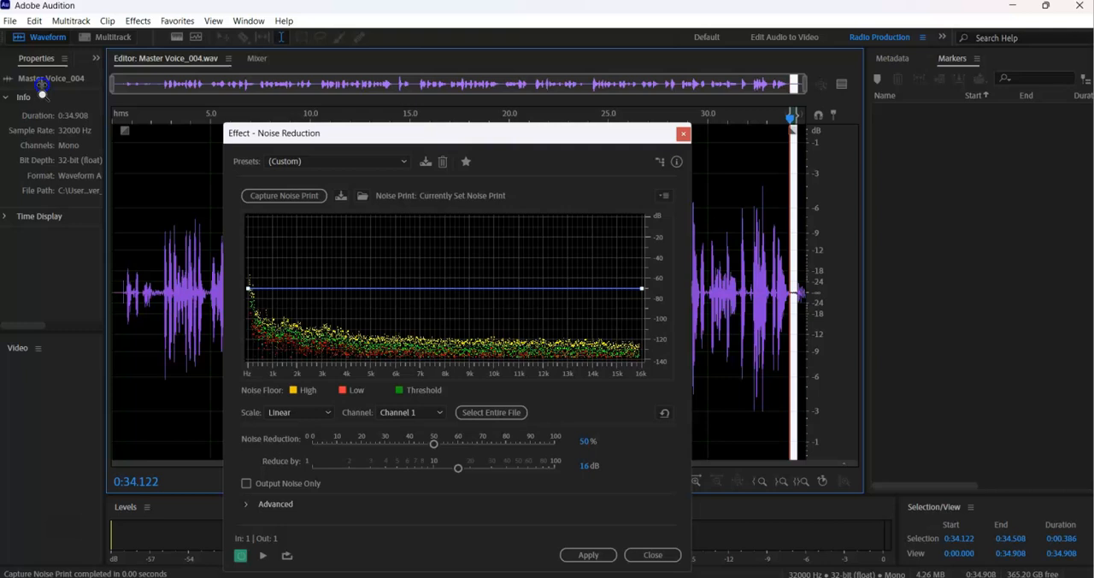
{"action": "double_click", "coordinate": [160, 205]}
{"action": "left_click", "coordinate": [607, 555]}
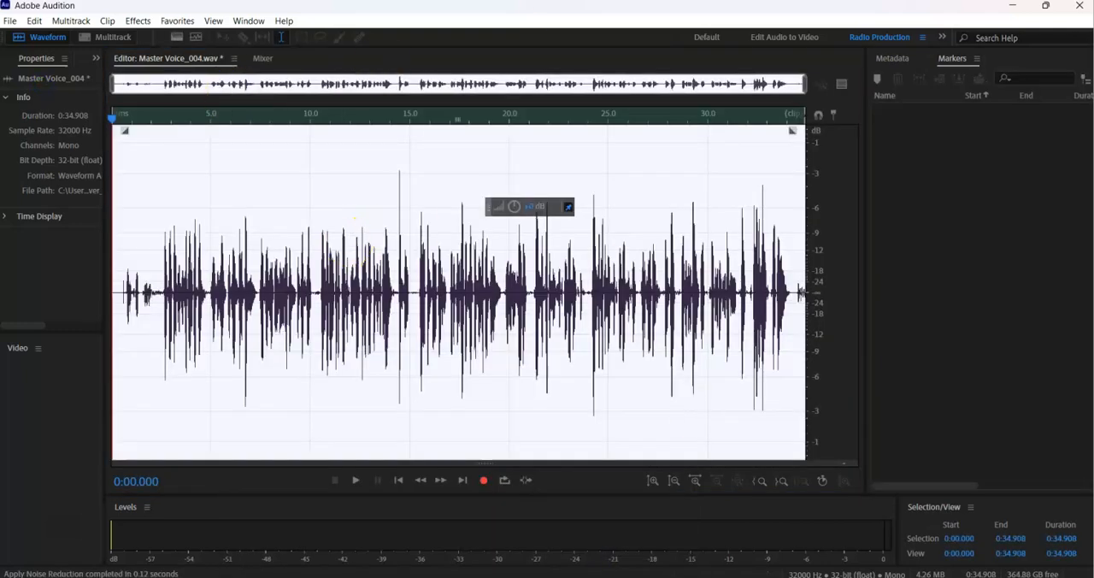
Return to the multitrack session and play the opening of the voice clip, stopping at about 0:02.2.
{"action": "key", "text": "0"}
{"action": "left_click", "coordinate": [350, 117]}
{"action": "right_click", "coordinate": [350, 117]}
{"action": "left_click", "coordinate": [419, 181]}
{"action": "left_click", "coordinate": [271, 124]}
{"action": "key", "text": "space"}
{"action": "left_click_drag", "start_coordinate": [314, 83], "coordinate": [245, 83]}
{"action": "key", "text": "space"}
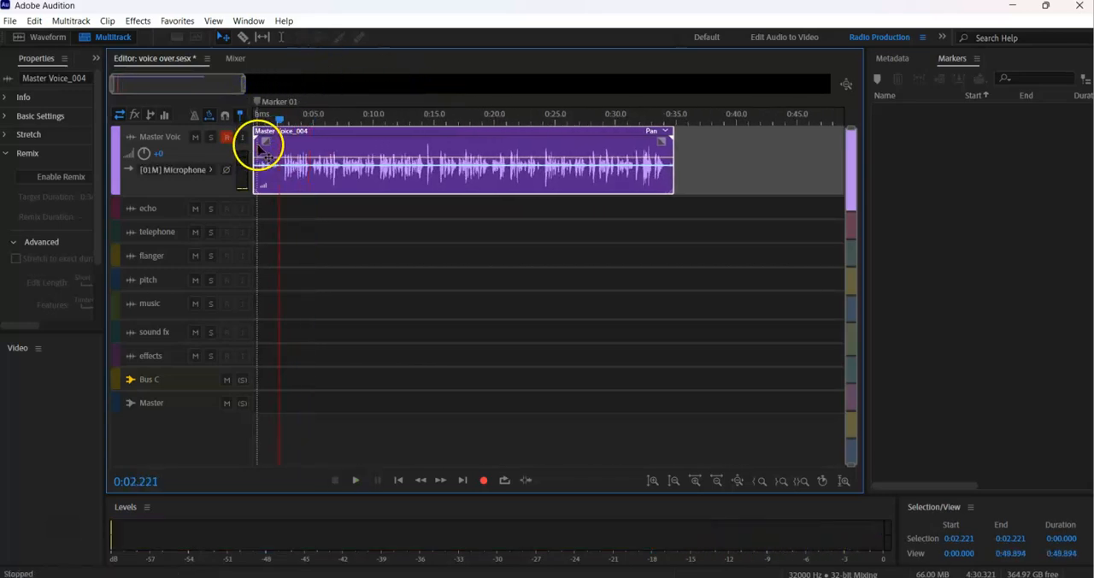
Trim the start of the Master Voice clip to about 0:02.47 and play it back from there.
{"action": "left_click_drag", "start_coordinate": [258, 143], "coordinate": [299, 141]}
{"action": "key", "text": "space"}
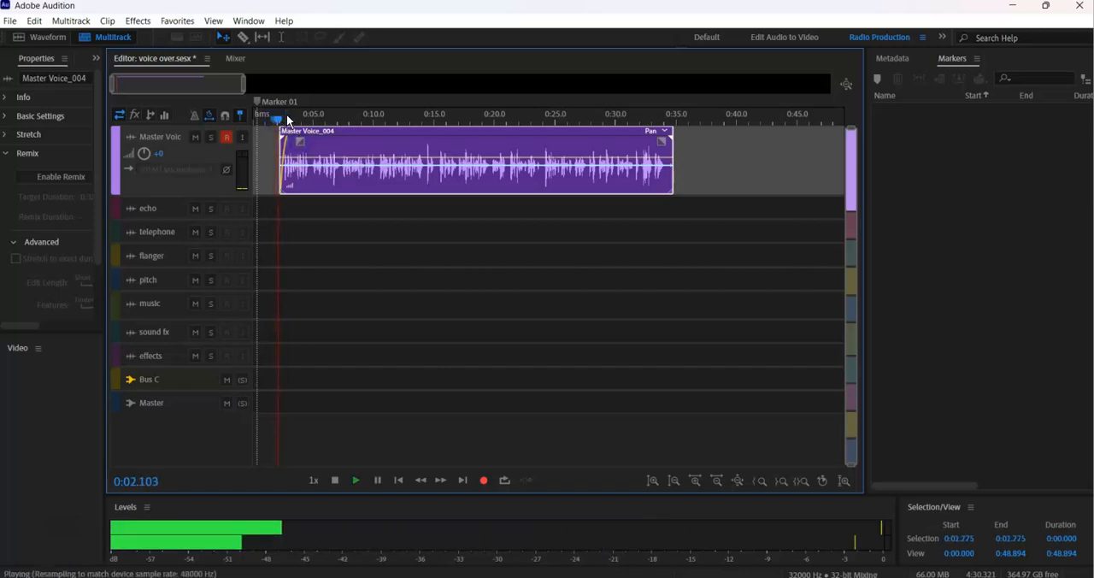
{"action": "key", "text": "space"}
{"action": "left_click_drag", "start_coordinate": [329, 121], "coordinate": [262, 121]}
{"action": "left_click_drag", "start_coordinate": [412, 154], "coordinate": [430, 152]}
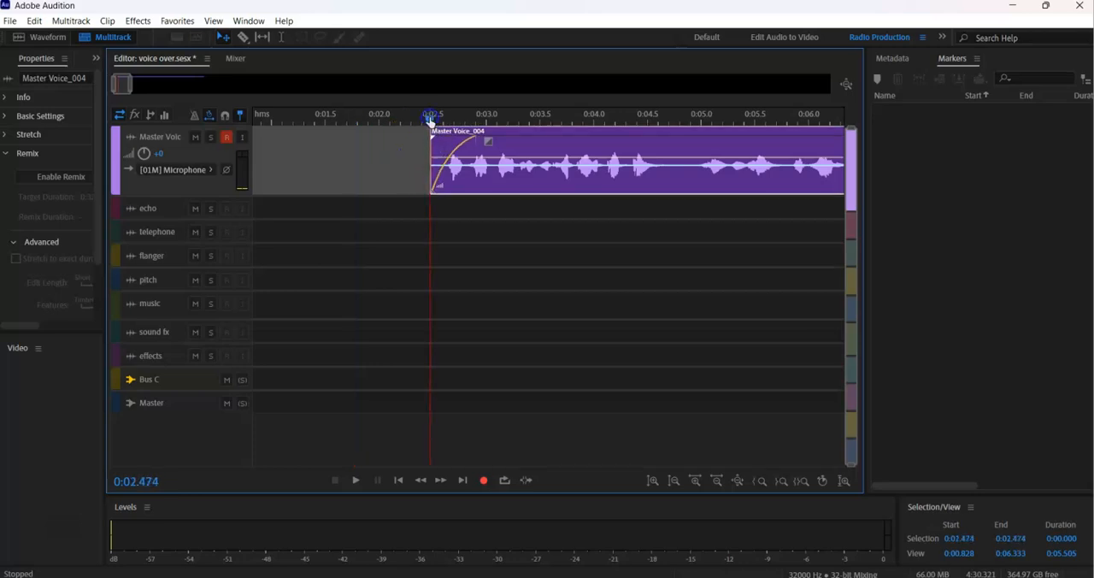
{"action": "key", "text": "space"}
{"action": "left_click_drag", "start_coordinate": [130, 87], "coordinate": [107, 90]}
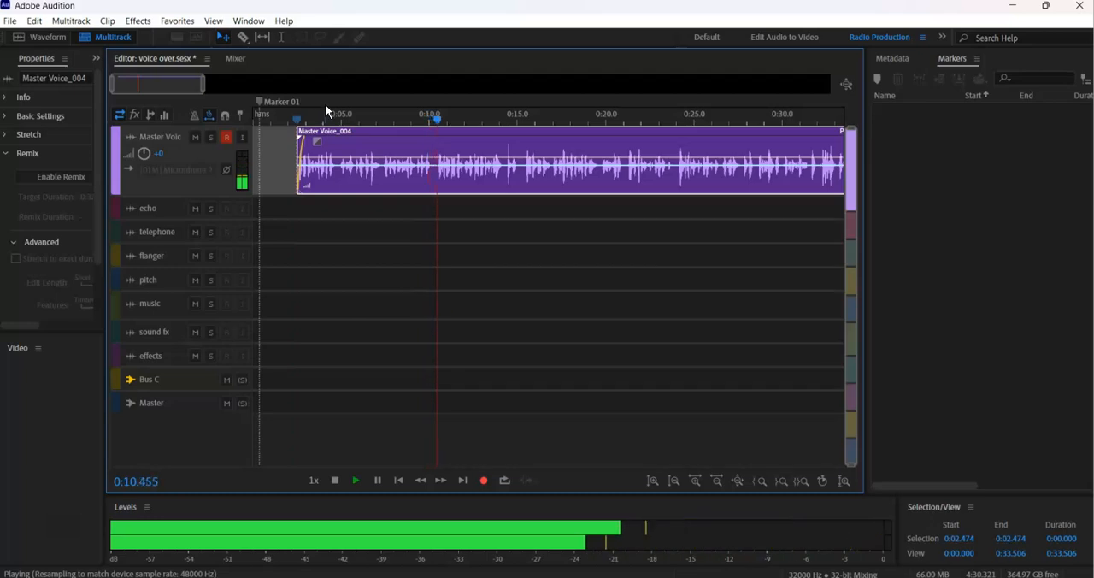
Play the Master Voice clip from about 0:20 to locate the cut point and split the clip at about 0:21.
{"action": "left_click_drag", "start_coordinate": [203, 83], "coordinate": [227, 98]}
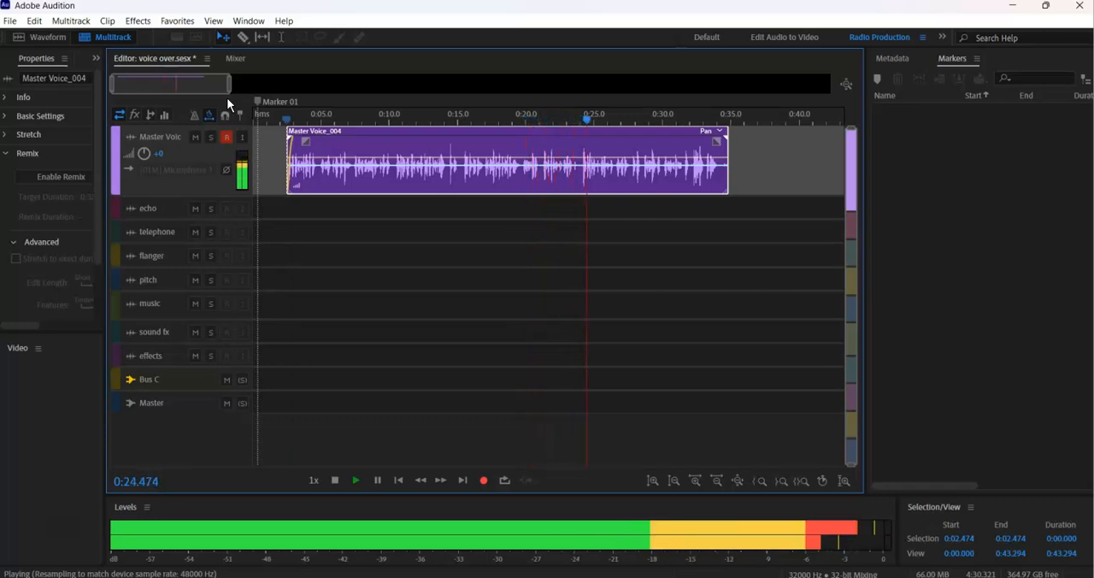
{"action": "key", "text": "space"}
{"action": "left_click", "coordinate": [526, 116]}
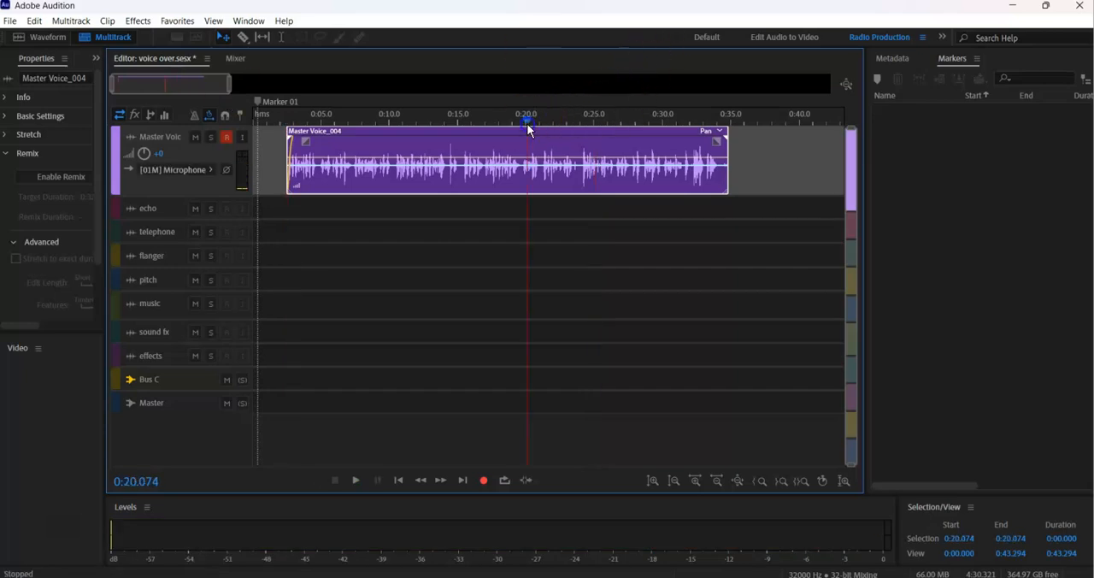
{"action": "key", "text": "space"}
{"action": "key", "text": "space"}
{"action": "key", "text": "r"}
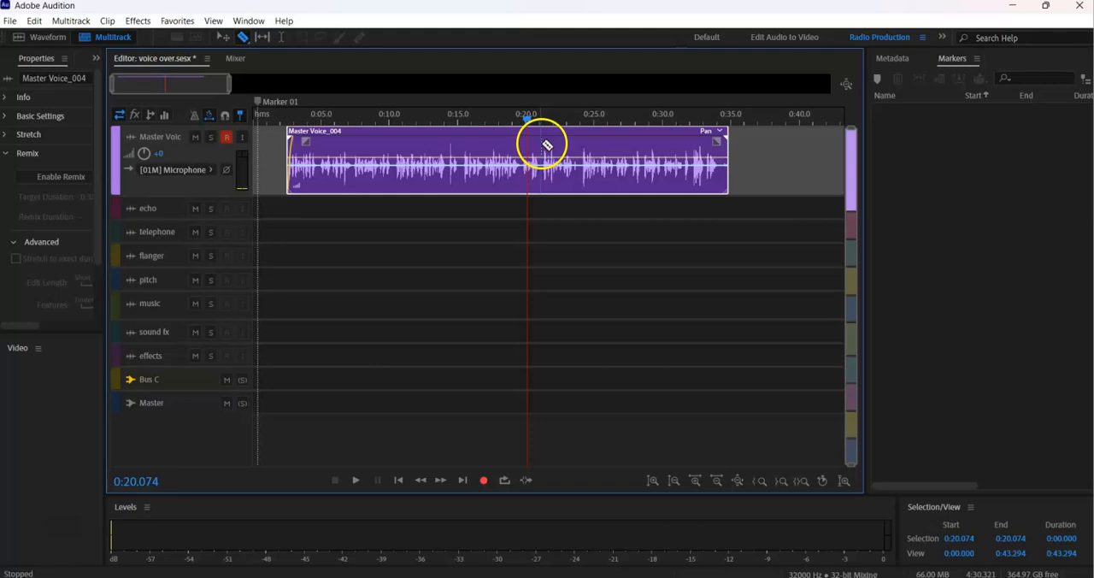
{"action": "left_click", "coordinate": [542, 143]}
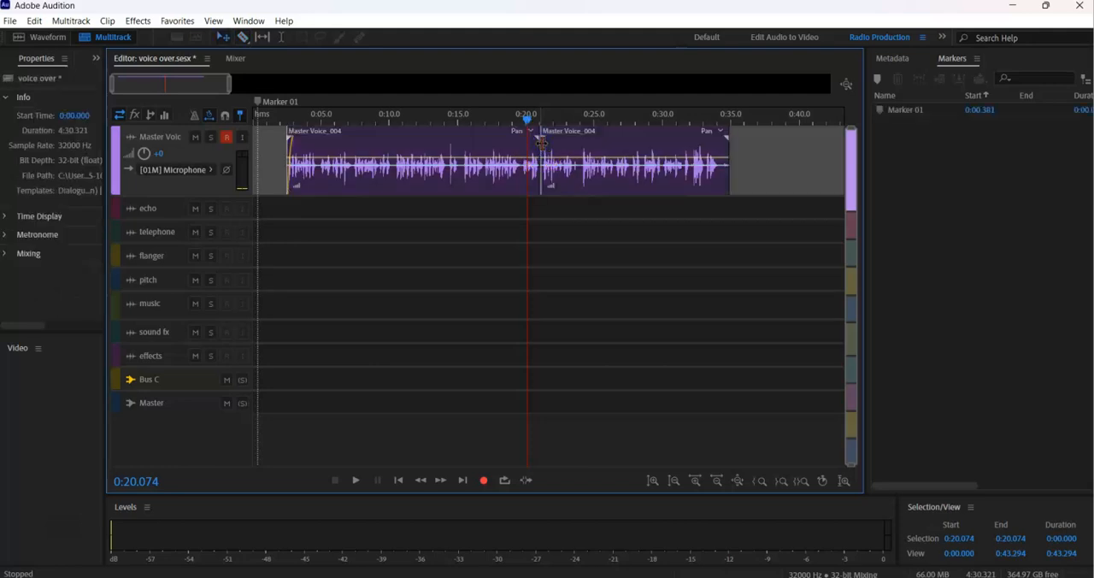
Trim the start of the second voice segment to about 0:24 and move it against the end of the first segment.
{"action": "key", "text": "space"}
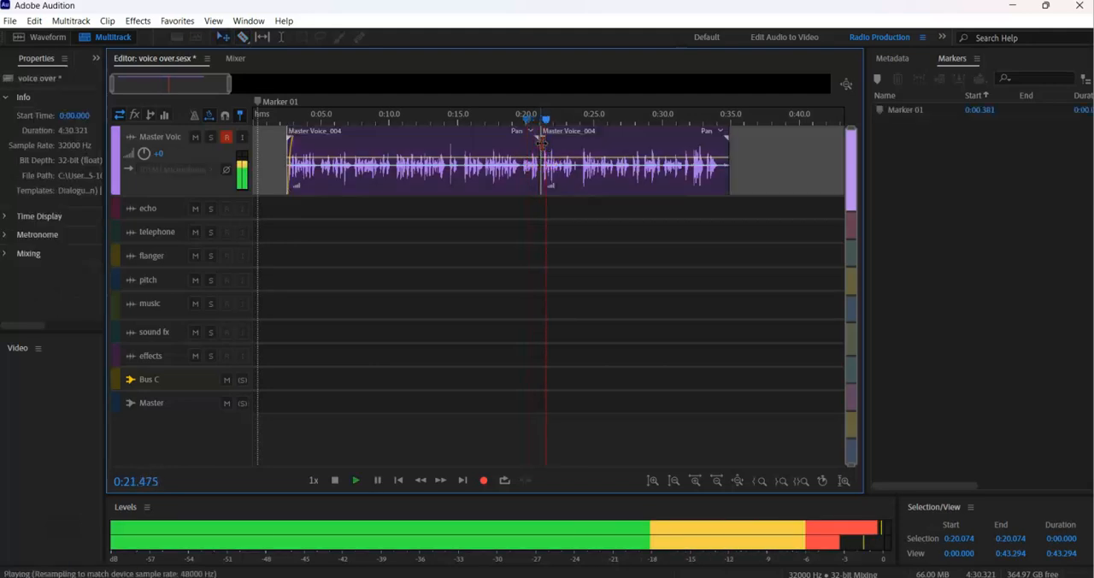
{"action": "left_click_drag", "start_coordinate": [541, 143], "coordinate": [579, 151]}
{"action": "key", "text": "space"}
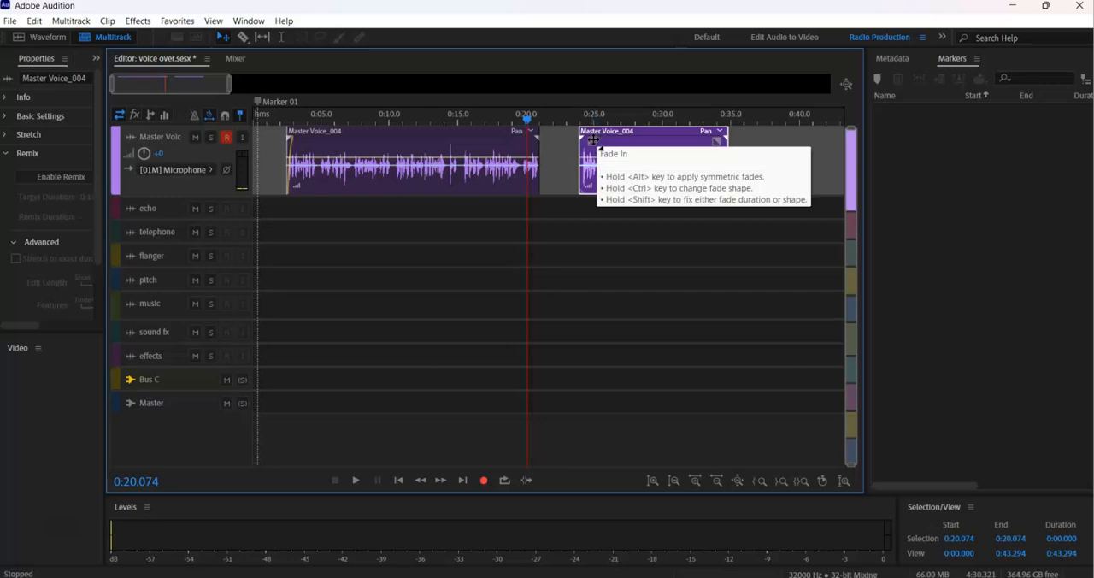
{"action": "left_click_drag", "start_coordinate": [603, 156], "coordinate": [564, 153]}
{"action": "key", "text": "space"}
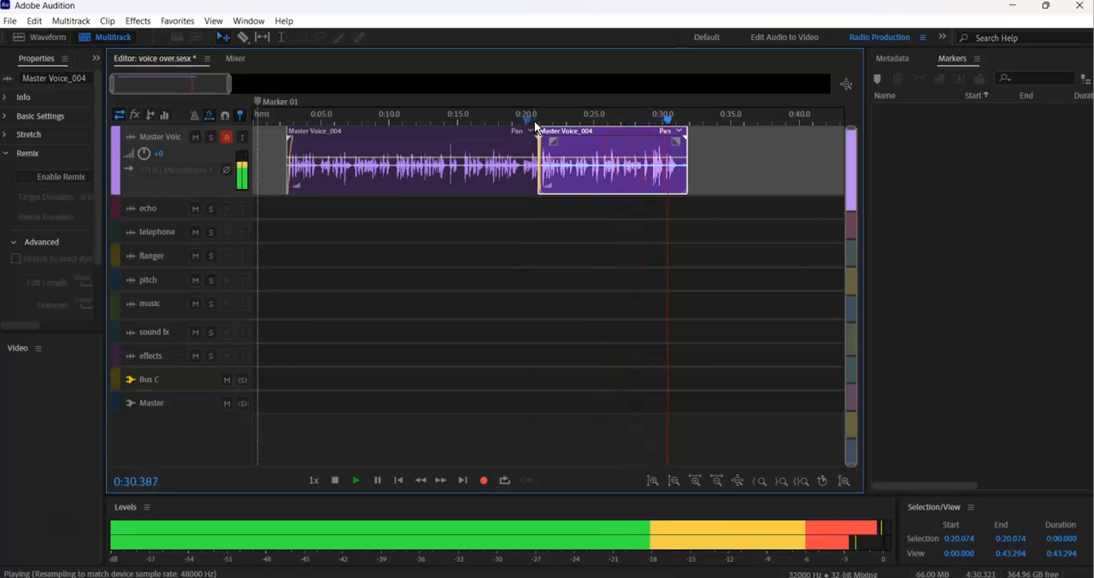
Trim the end of the second voice segment to about 0:31 and save the session, including the changes to Master Voice_004.wav.
{"action": "left_click", "coordinate": [684, 159]}
{"action": "left_click_drag", "start_coordinate": [684, 154], "coordinate": [679, 155]}
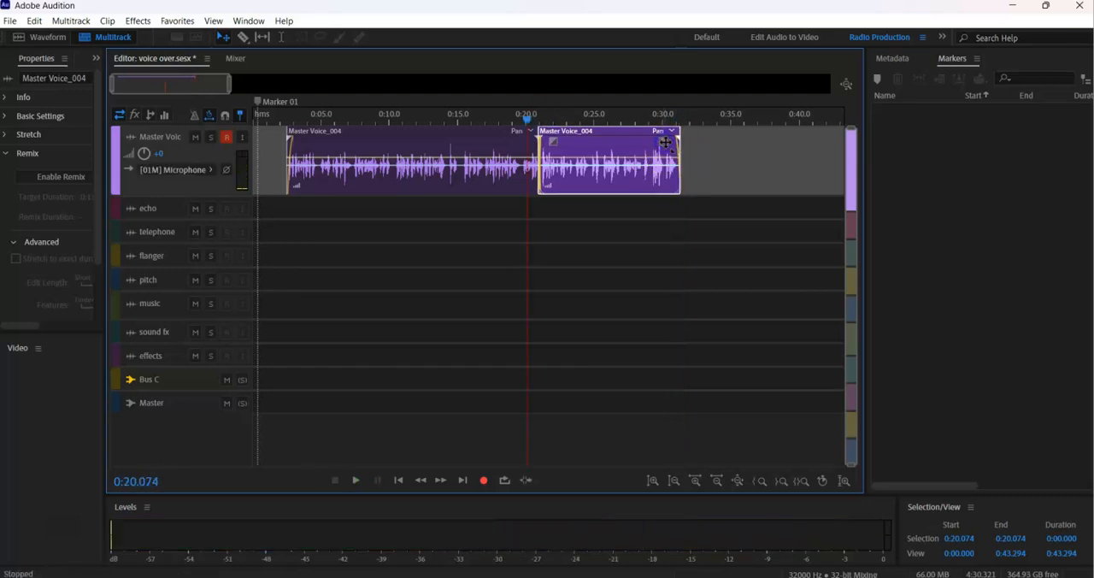
{"action": "key", "text": "ctrl+s"}
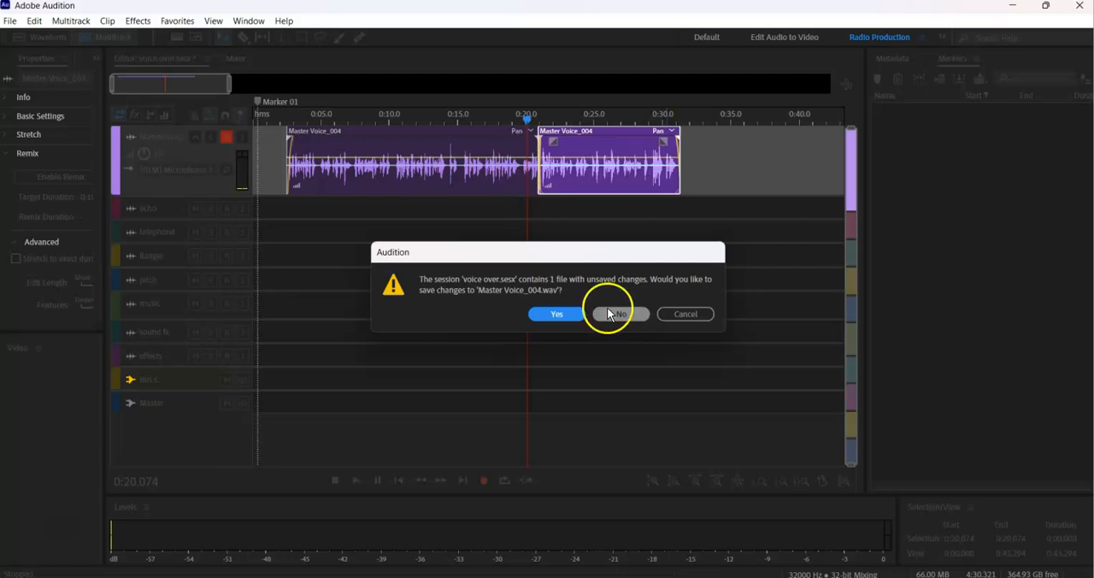
{"action": "left_click", "coordinate": [573, 312]}
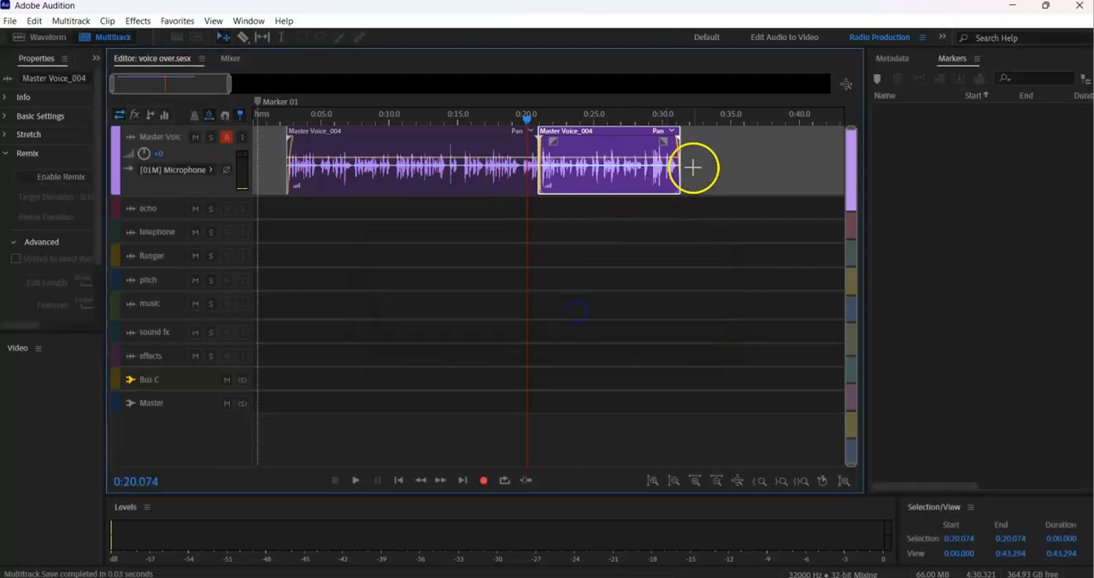
Copy both Master Voice clips onto the telephone track and make that track taller.
{"action": "left_click_drag", "start_coordinate": [699, 147], "coordinate": [387, 197]}
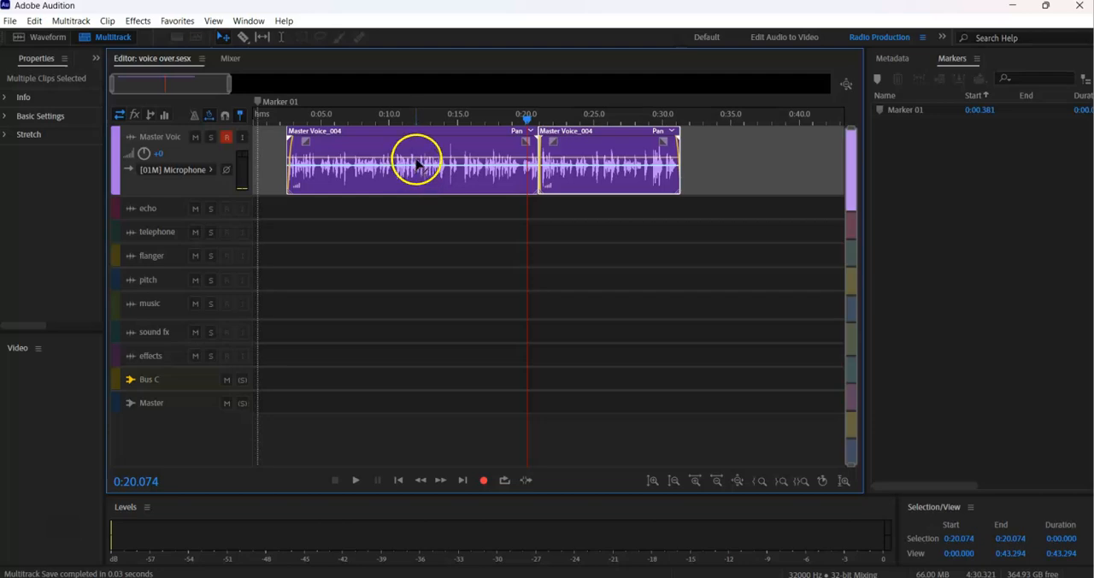
{"action": "left_click_drag", "start_coordinate": [416, 156], "coordinate": [418, 232]}
{"action": "left_click_drag", "start_coordinate": [181, 244], "coordinate": [178, 263]}
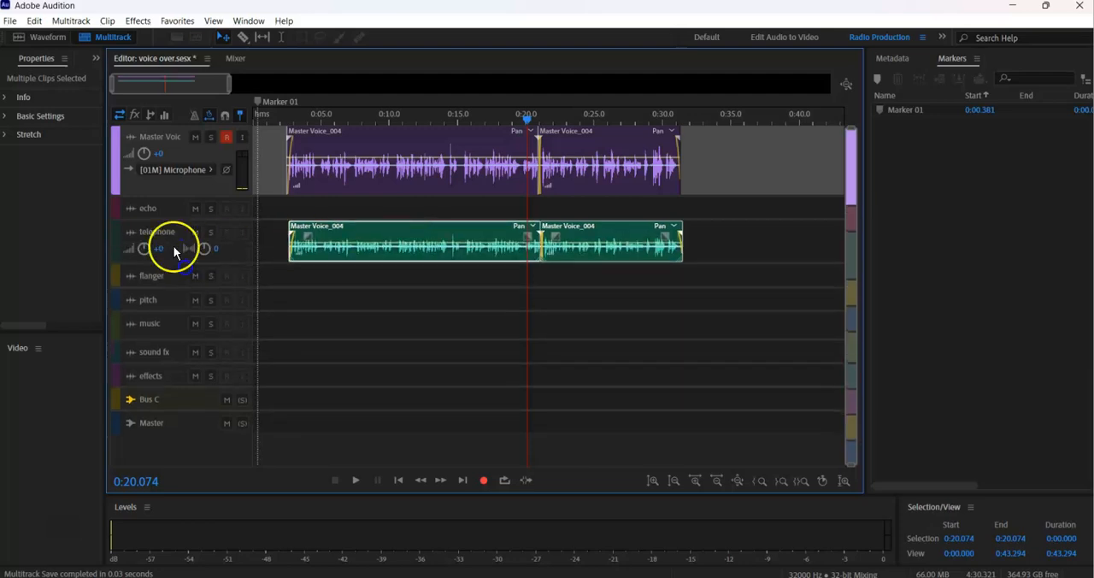
Play both voice tracks from about 0:02.67 and shift the telephone clips slightly earlier to line up with the originals.
{"action": "left_click", "coordinate": [289, 118]}
{"action": "key", "text": "space"}
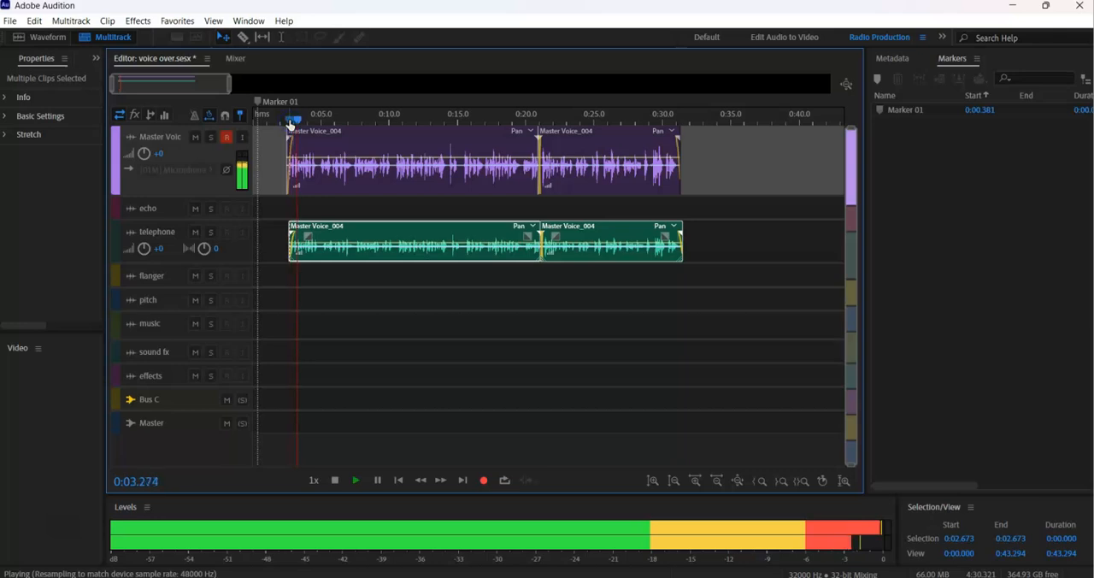
{"action": "key", "text": "space"}
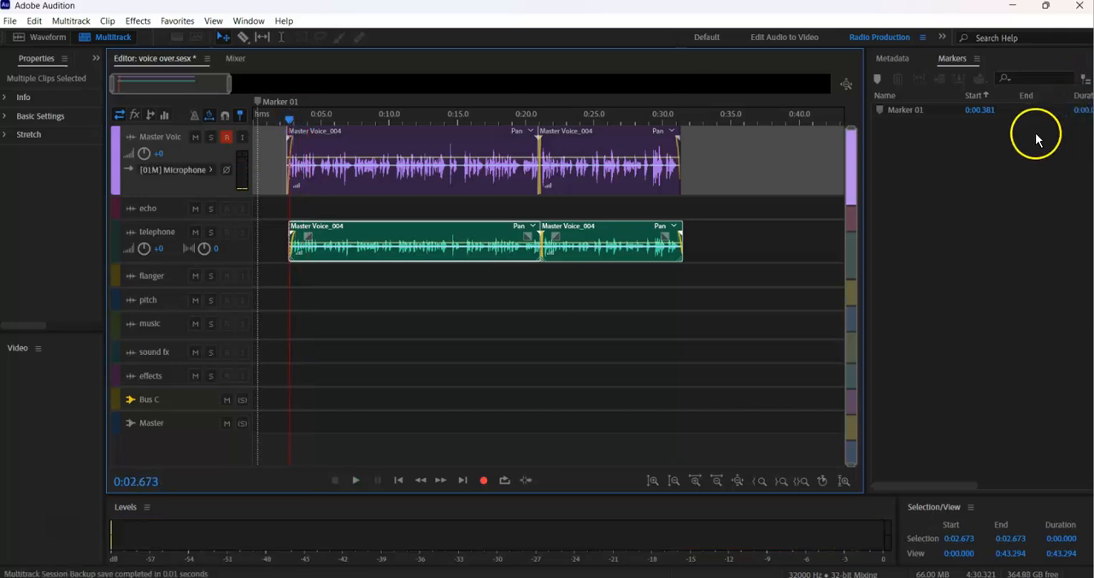
{"action": "left_click", "coordinate": [493, 234]}
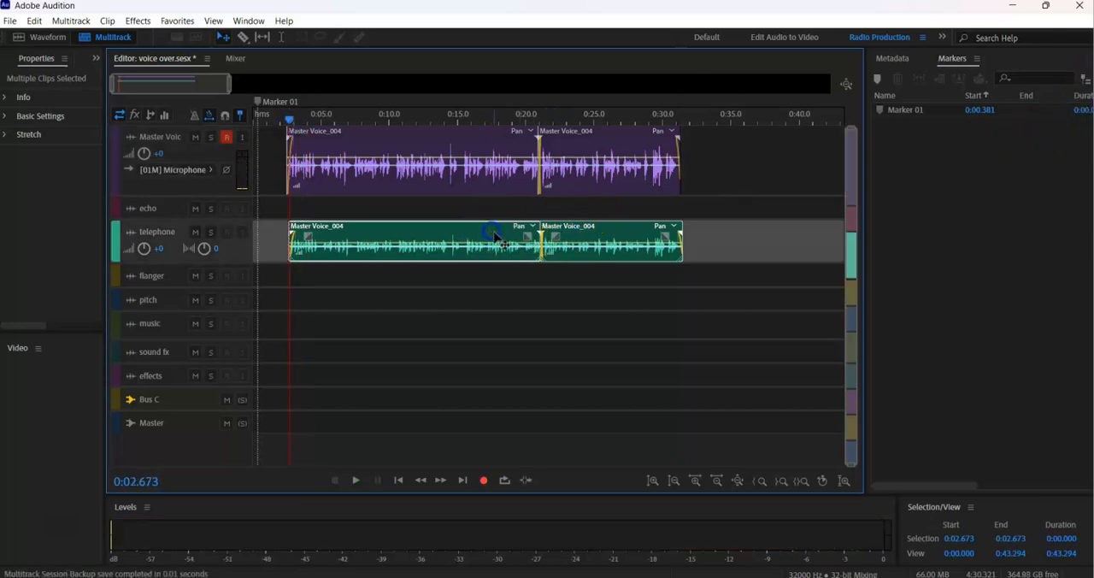
{"action": "left_click_drag", "start_coordinate": [495, 236], "coordinate": [492, 237]}
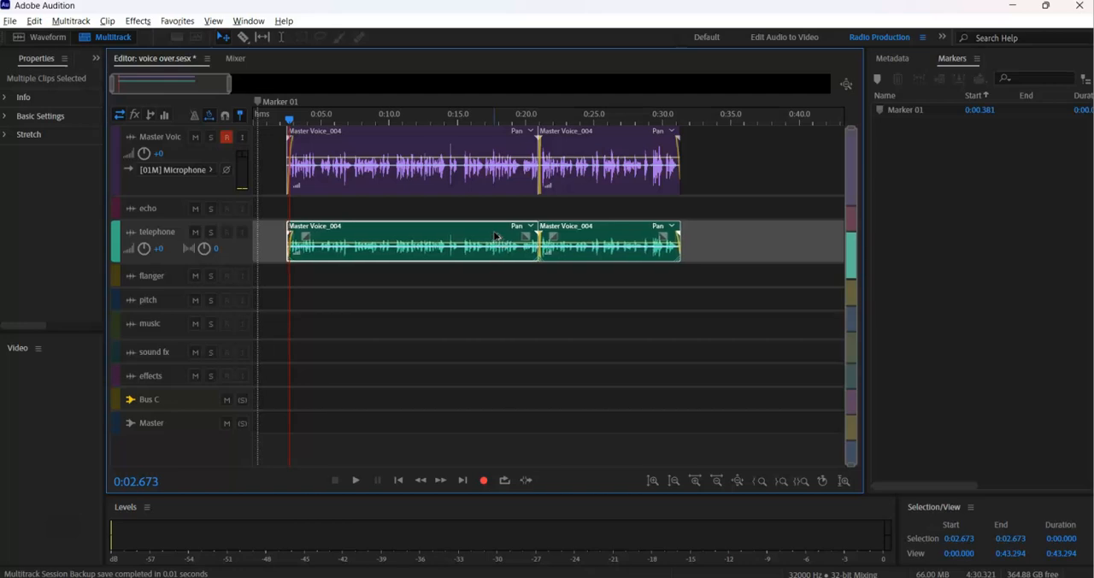
{"action": "key", "text": "space"}
{"action": "key", "text": "space"}
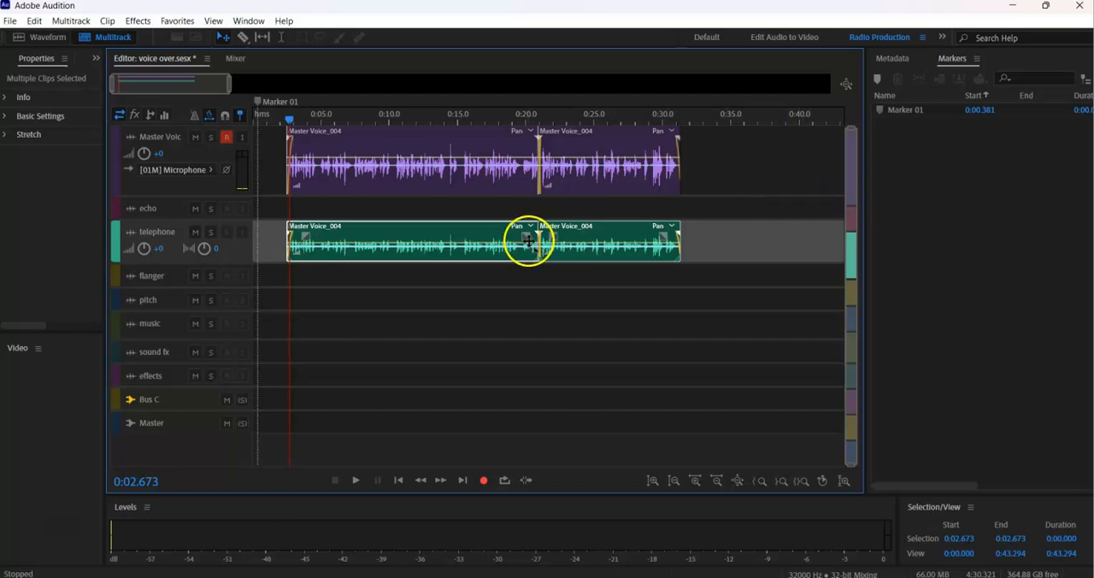
Nudge the telephone clips slightly later than the Master Voice clips and play the session to judge the offset.
{"action": "left_click", "coordinate": [710, 209]}
{"action": "left_click_drag", "start_coordinate": [707, 219], "coordinate": [395, 265]}
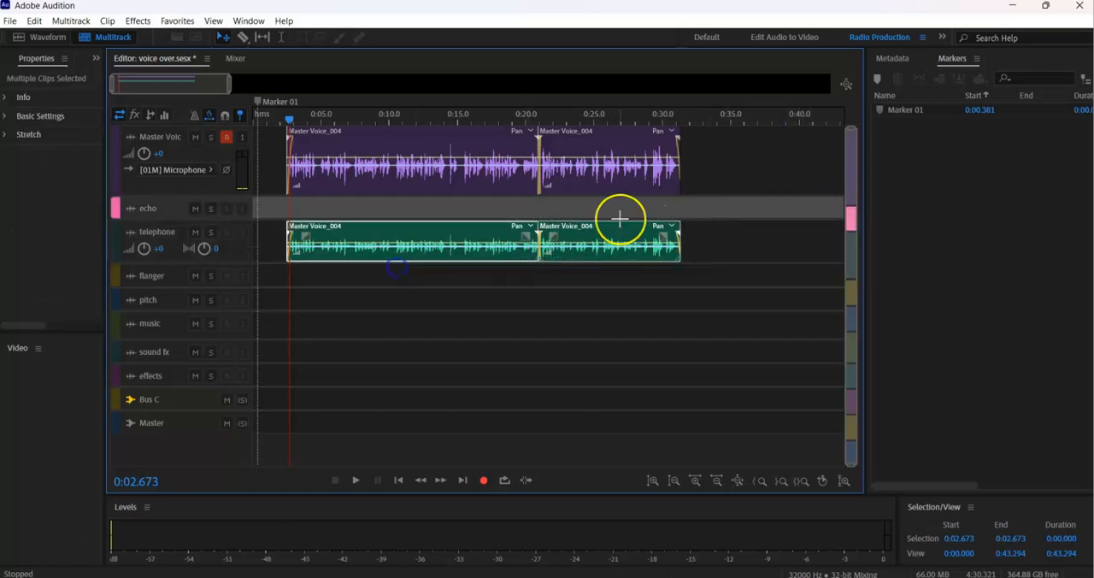
{"action": "key", "text": "alt+period"}
{"action": "key", "text": "alt+period"}
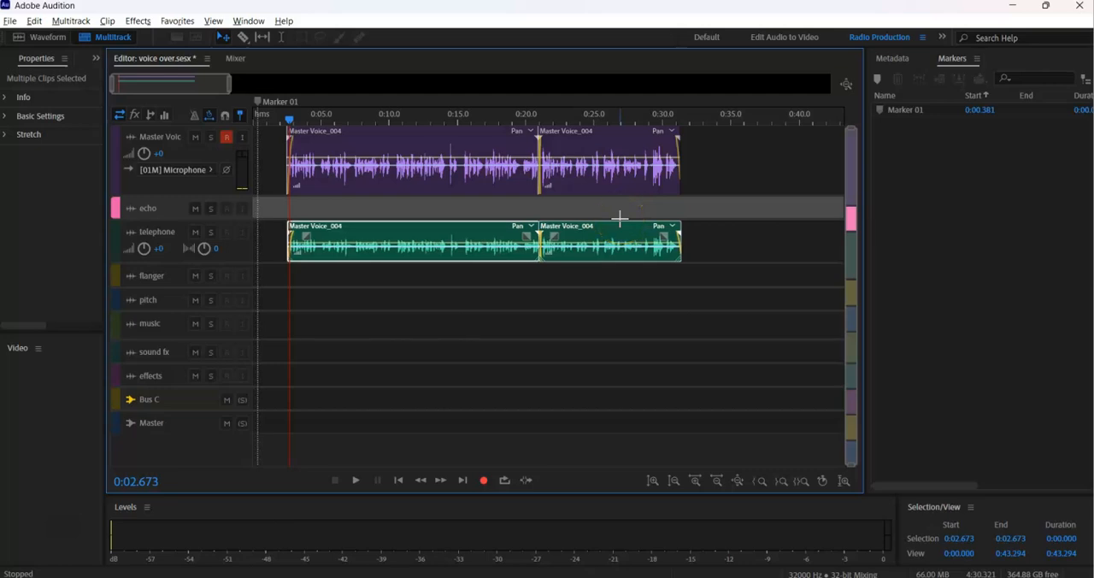
{"action": "key", "text": "space"}
{"action": "key", "text": "space"}
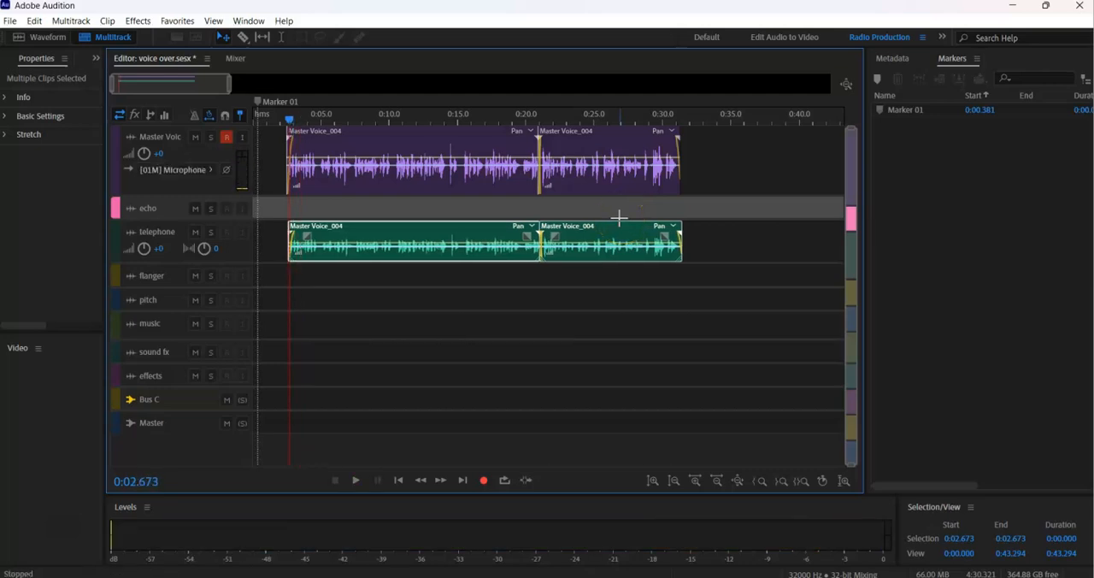
{"action": "key", "text": "space"}
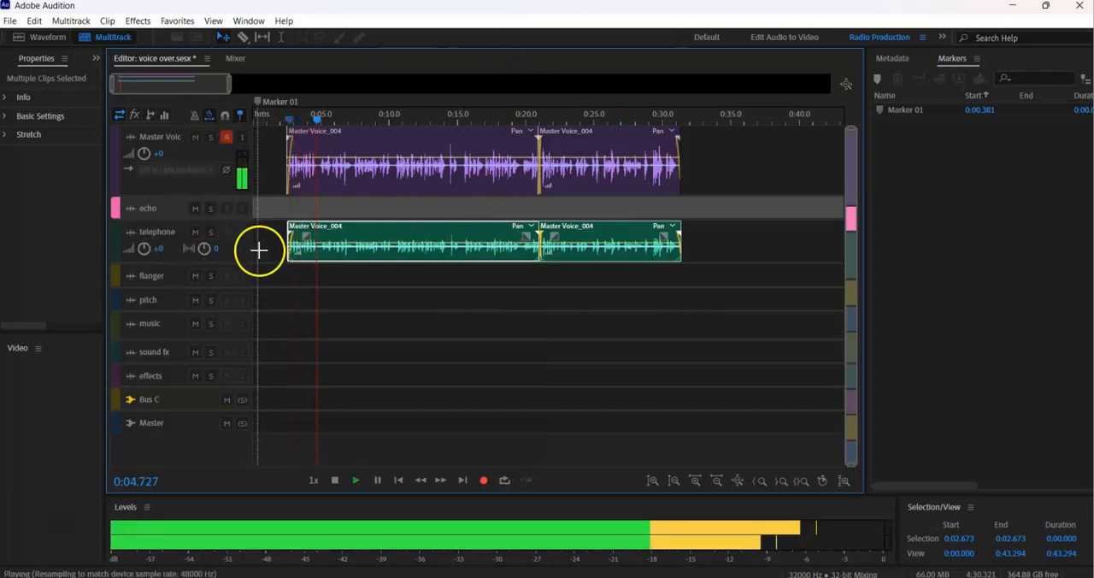
{"action": "key", "text": "space"}
Lower the telephone track volume to -2.7 dB and play the result briefly.
{"action": "left_click_drag", "start_coordinate": [144, 254], "coordinate": [139, 250]}
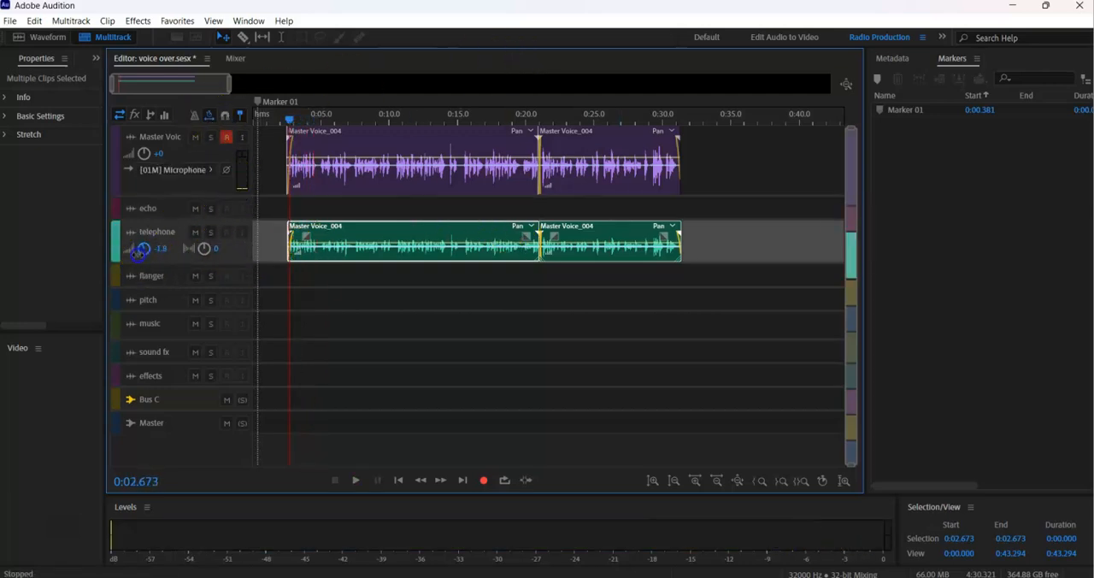
{"action": "key", "text": "space"}
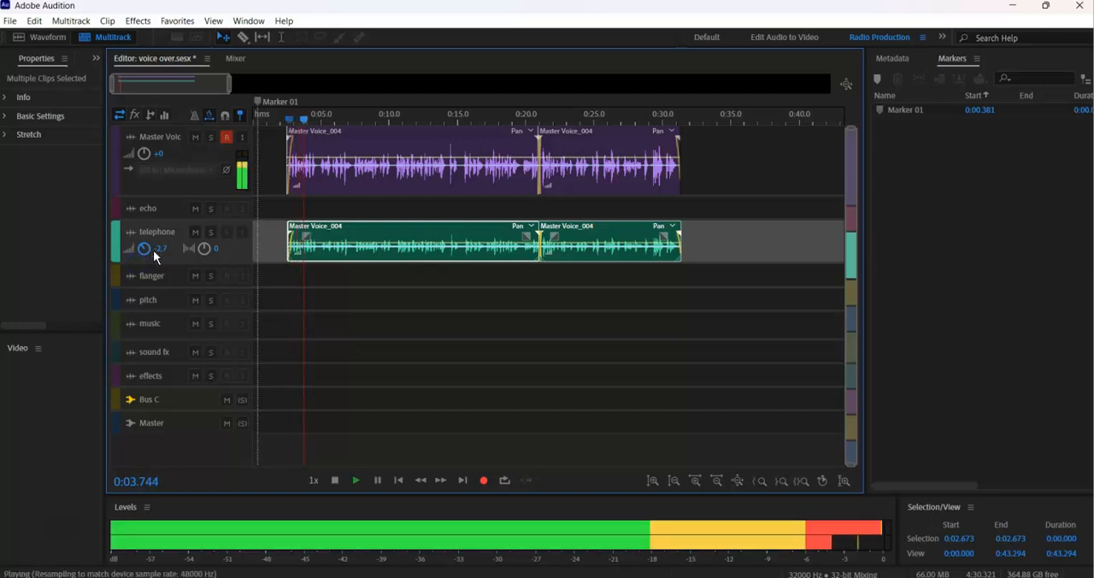
{"action": "key", "text": "space"}
Compare playback with the telephone track muted and unmuted, leave it unmuted and save the session.
{"action": "left_click", "coordinate": [199, 234]}
{"action": "key", "text": "space"}
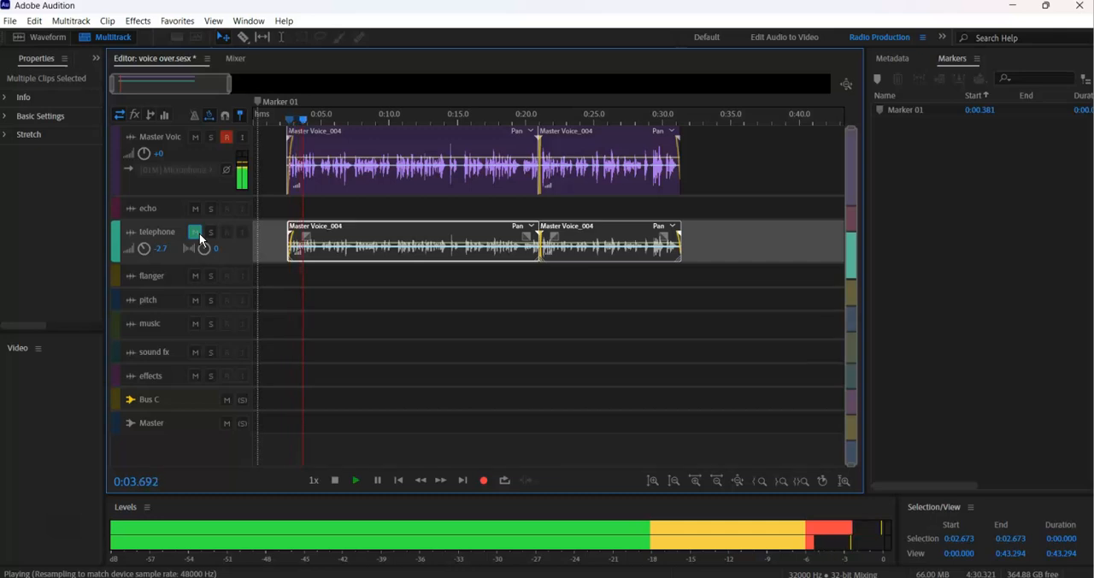
{"action": "key", "text": "space"}
{"action": "left_click", "coordinate": [199, 233]}
{"action": "key", "text": "space"}
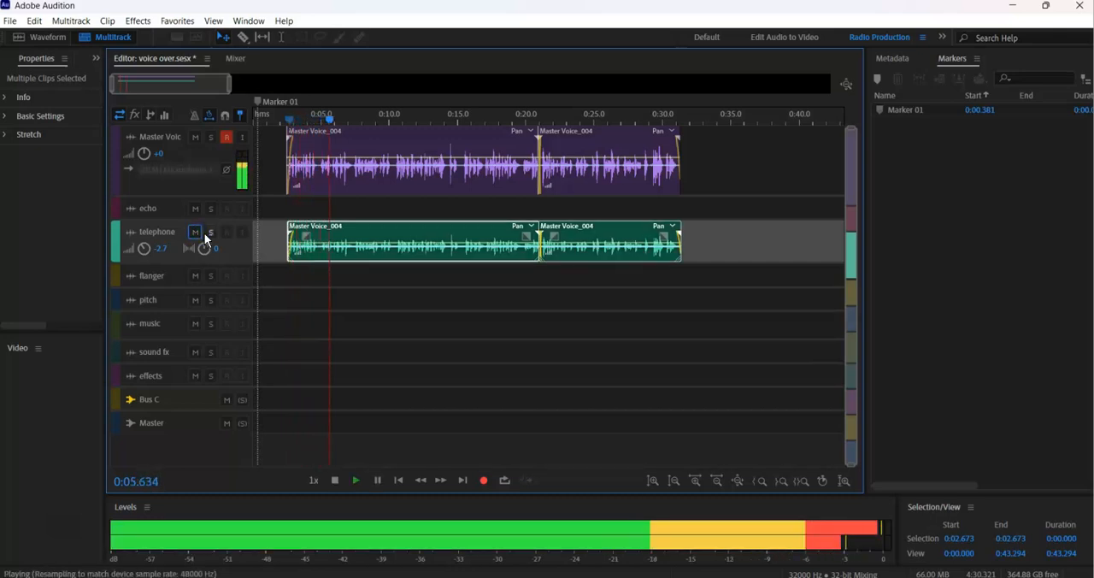
{"action": "key", "text": "space"}
{"action": "key", "text": "ctrl+s"}
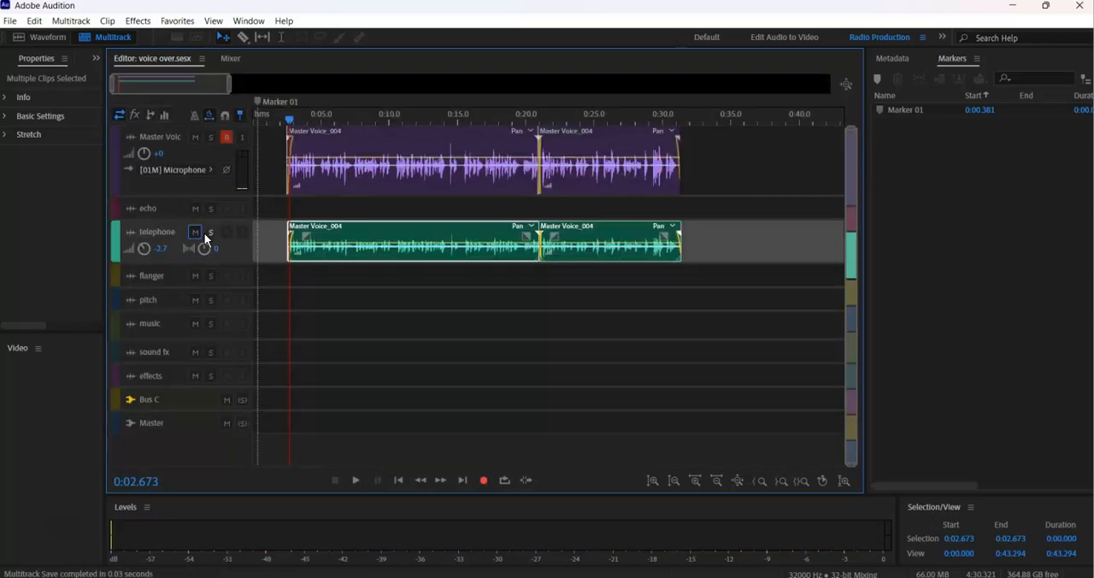
Enlarge the telephone track and play the layered voice tracks from about 0:02.1.
{"action": "left_click_drag", "start_coordinate": [175, 264], "coordinate": [178, 284]}
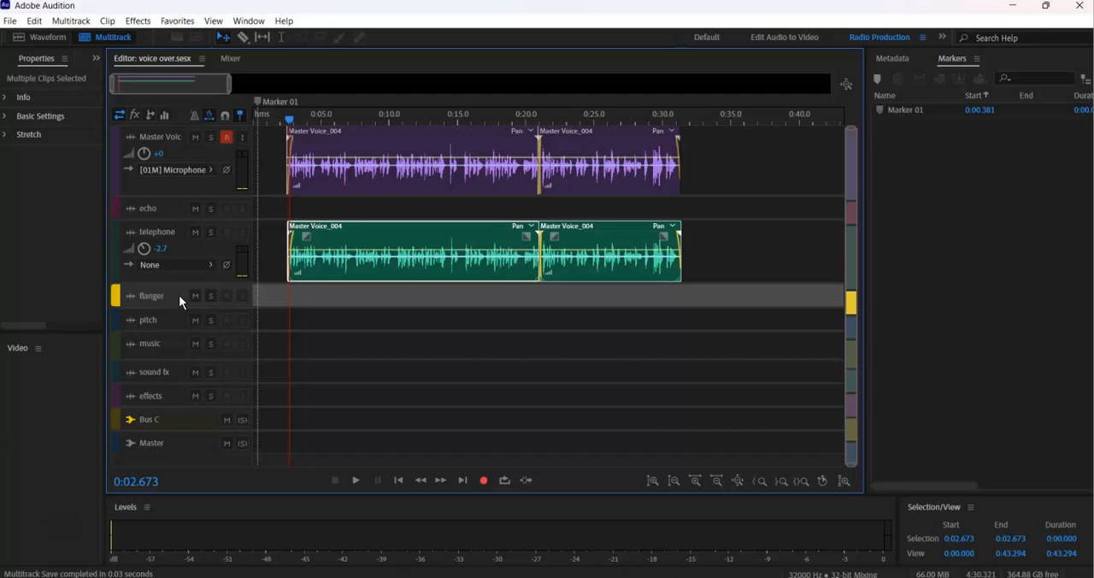
{"action": "left_click", "coordinate": [283, 118]}
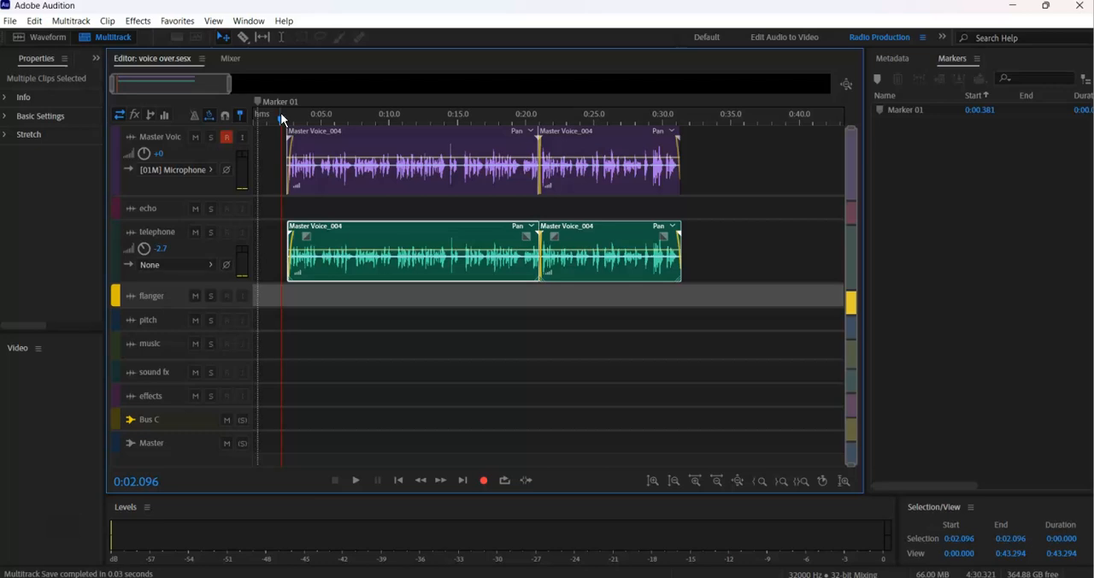
{"action": "key", "text": "space"}
{"action": "key", "text": "space"}
{"action": "key", "text": "space"}
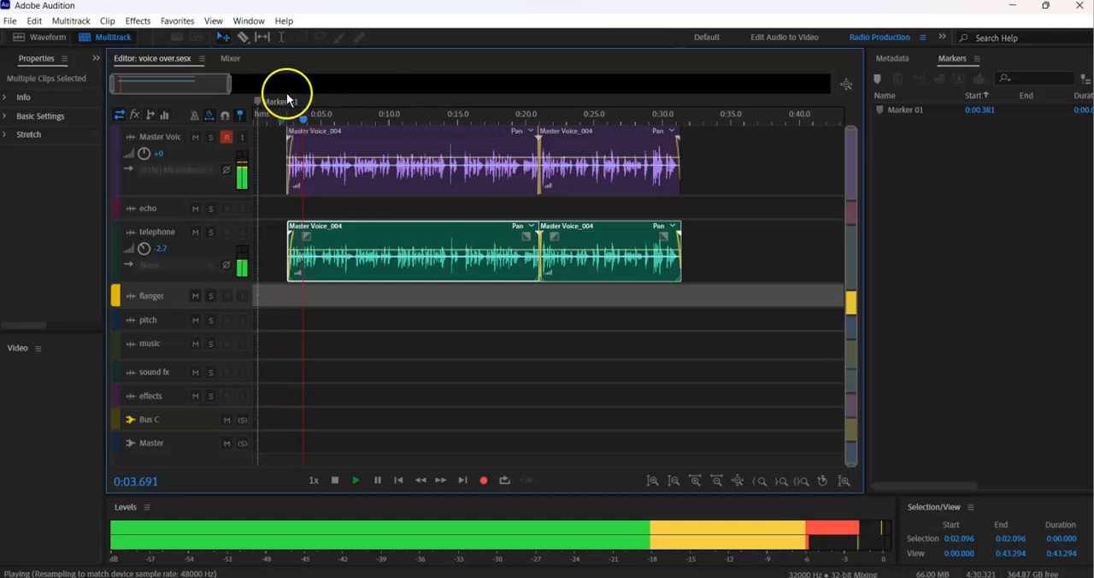
{"action": "left_click_drag", "start_coordinate": [226, 90], "coordinate": [215, 86]}
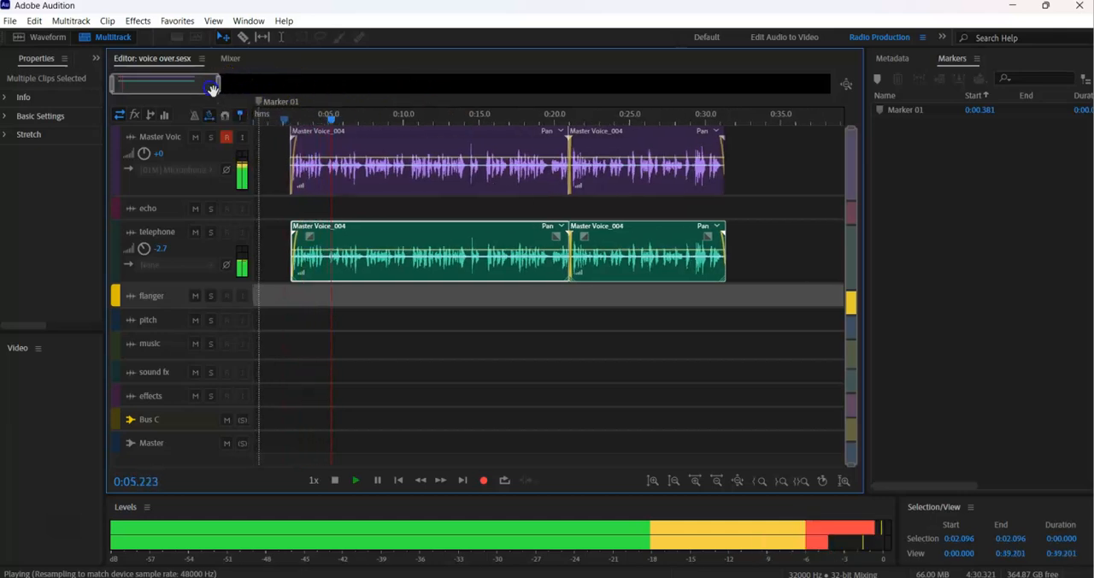
{"action": "key", "text": "space"}
Play the voice-over from about 0:02.42 while following the promo script in the note, and stop playback.
{"action": "mouse_move", "coordinate": [624, 577]}
{"action": "left_click", "coordinate": [664, 525]}
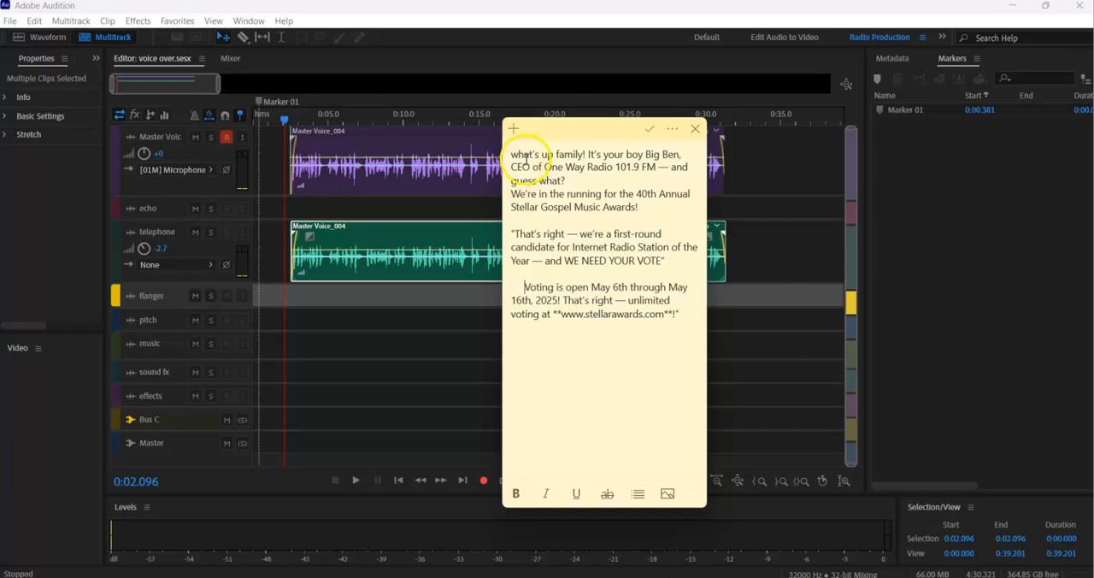
{"action": "left_click", "coordinate": [290, 117]}
{"action": "key", "text": "space"}
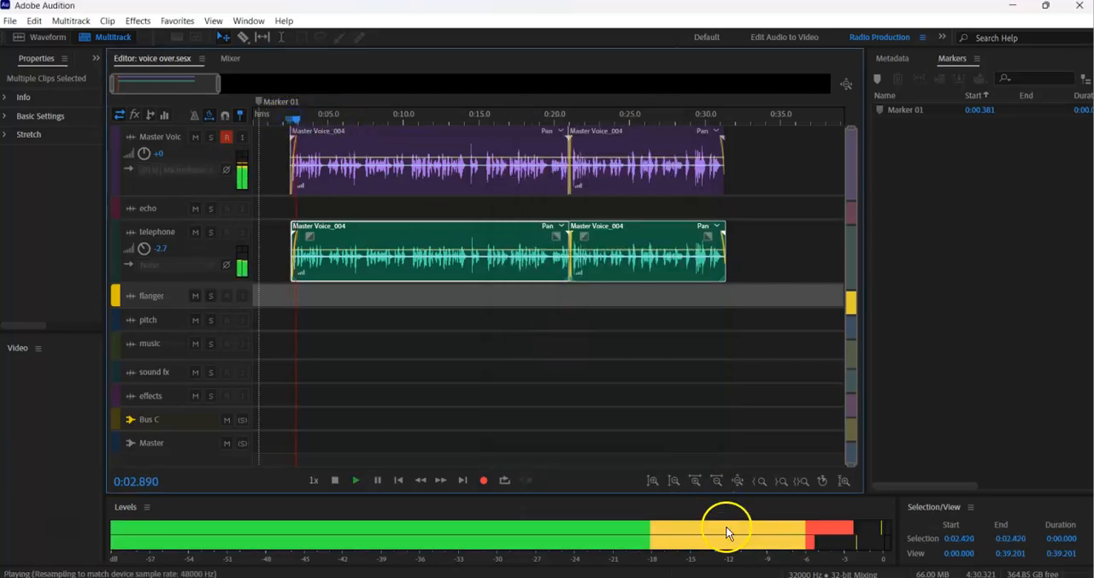
{"action": "left_click", "coordinate": [659, 478]}
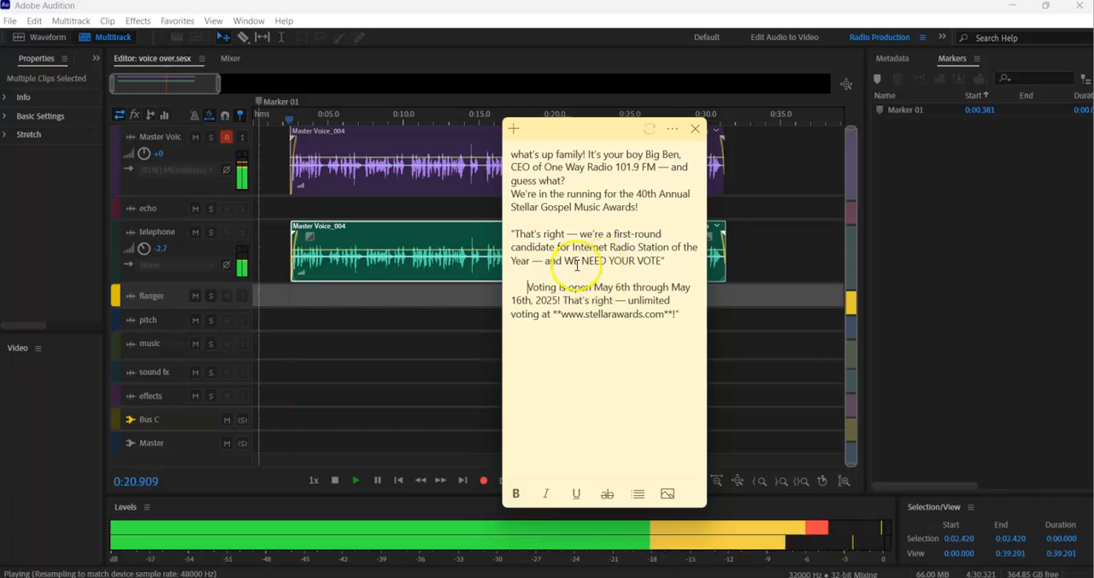
{"action": "left_click", "coordinate": [320, 107]}
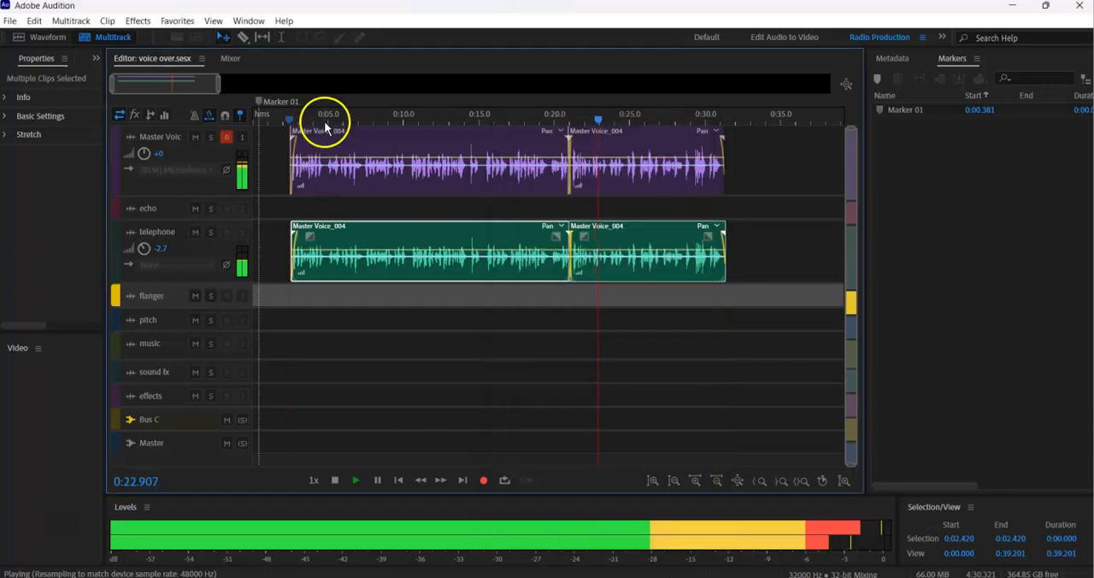
{"action": "key", "text": "space"}
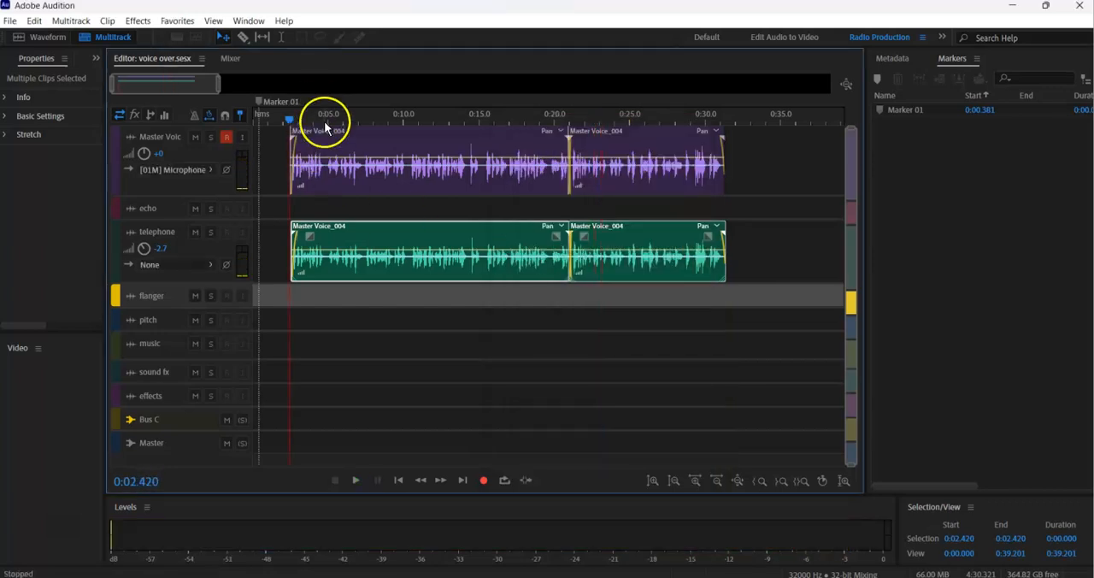
Play the layered voice-over from about 0:13.6 and compare it with the promo script in the note.
{"action": "left_click", "coordinate": [458, 122]}
{"action": "key", "text": "space"}
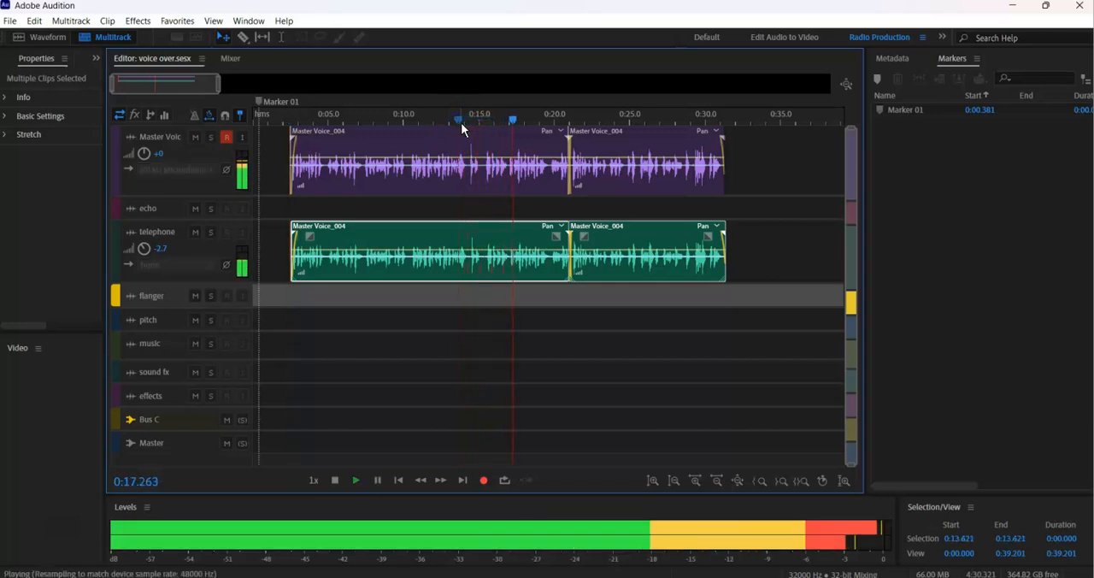
{"action": "key", "text": "space"}
{"action": "left_click", "coordinate": [642, 568]}
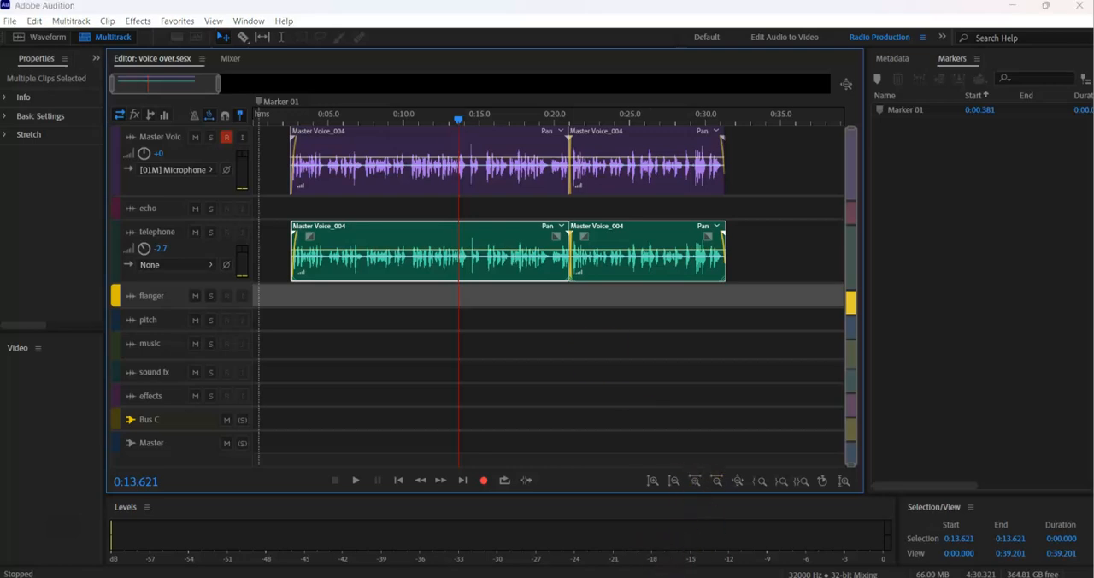
{"action": "left_click", "coordinate": [672, 513]}
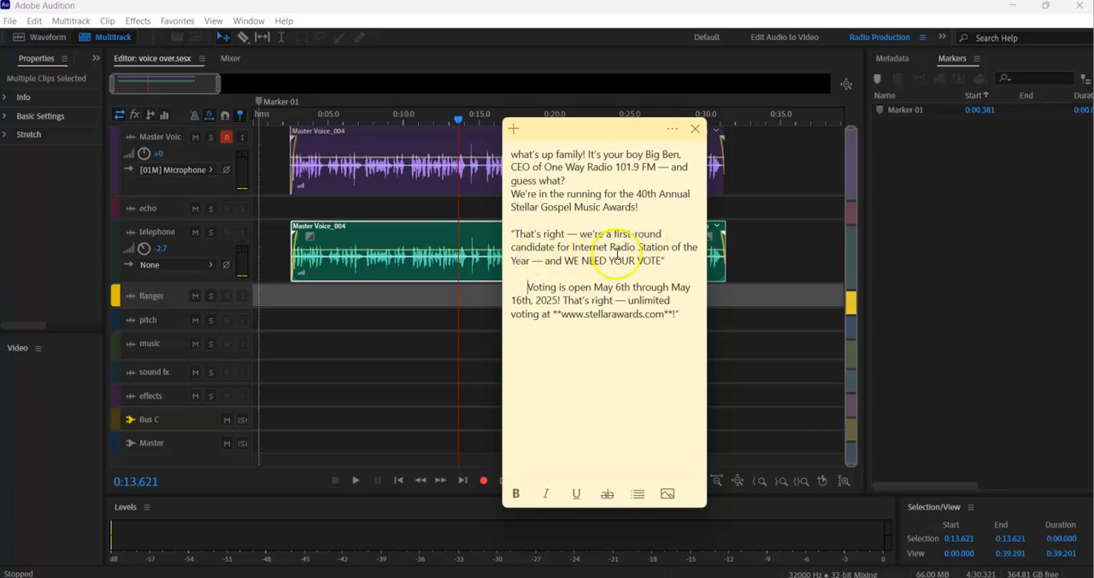
{"action": "left_click", "coordinate": [455, 120]}
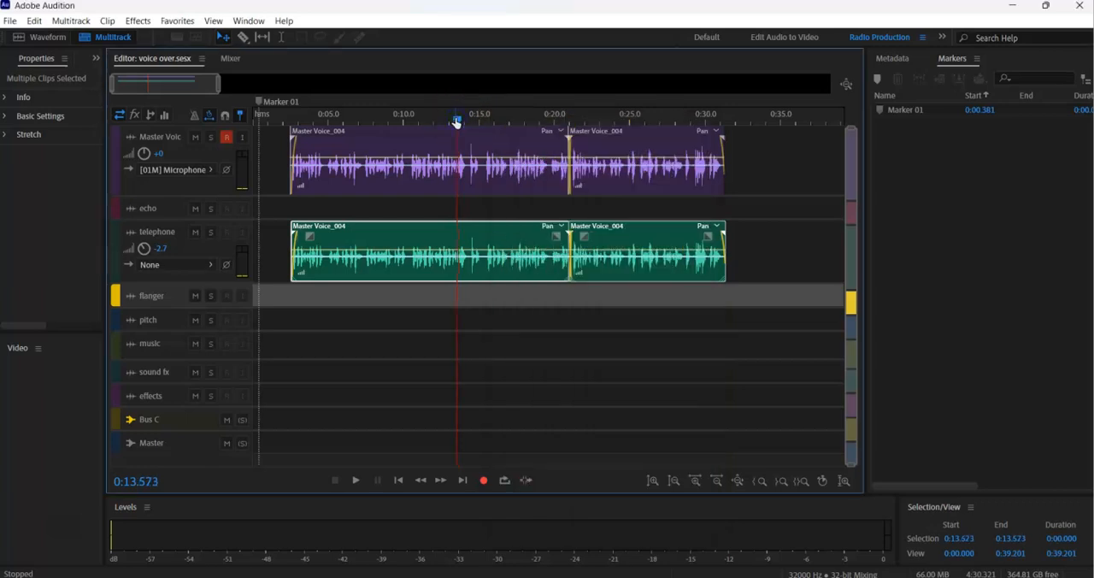
{"action": "key", "text": "space"}
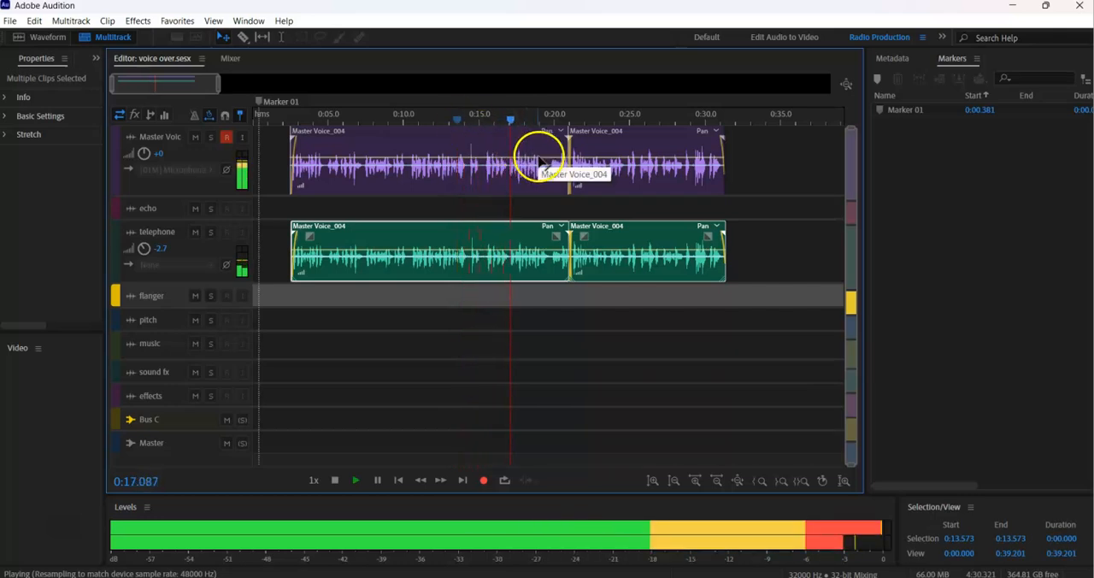
{"action": "key", "text": "space"}
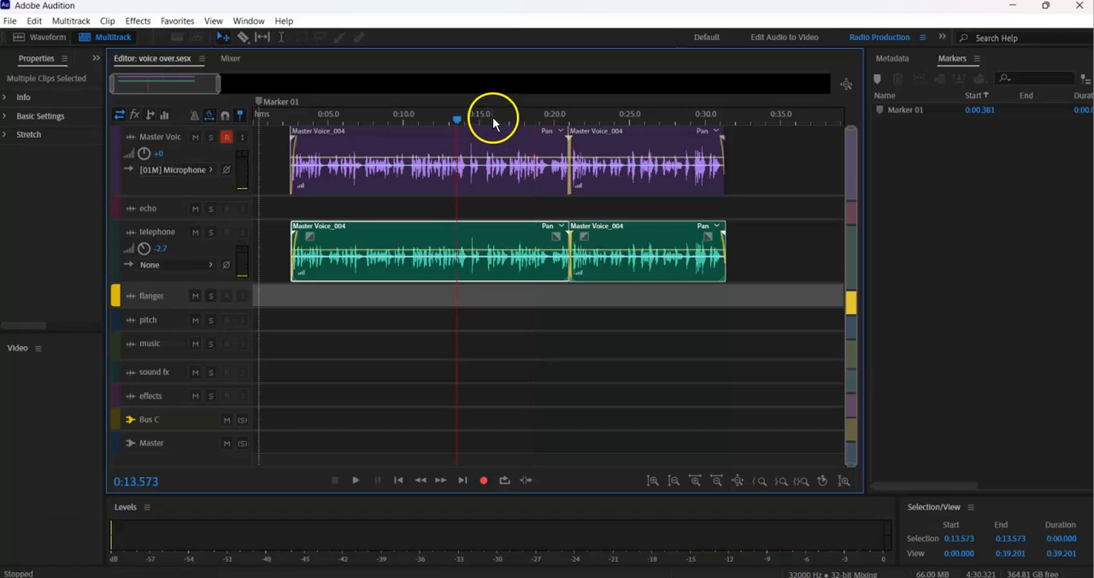
{"action": "left_click_drag", "start_coordinate": [490, 120], "coordinate": [480, 113]}
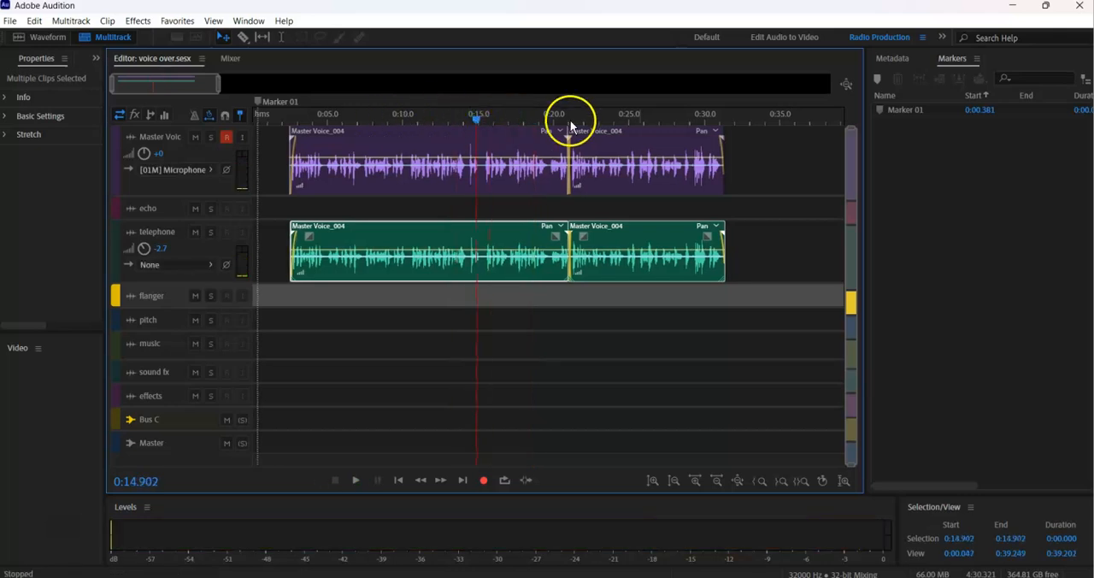
Record a replacement voice line on the Master Voice track from about 0:33.6 and play it back against the script note.
{"action": "left_click", "coordinate": [760, 125]}
{"action": "key", "text": "shift+space"}
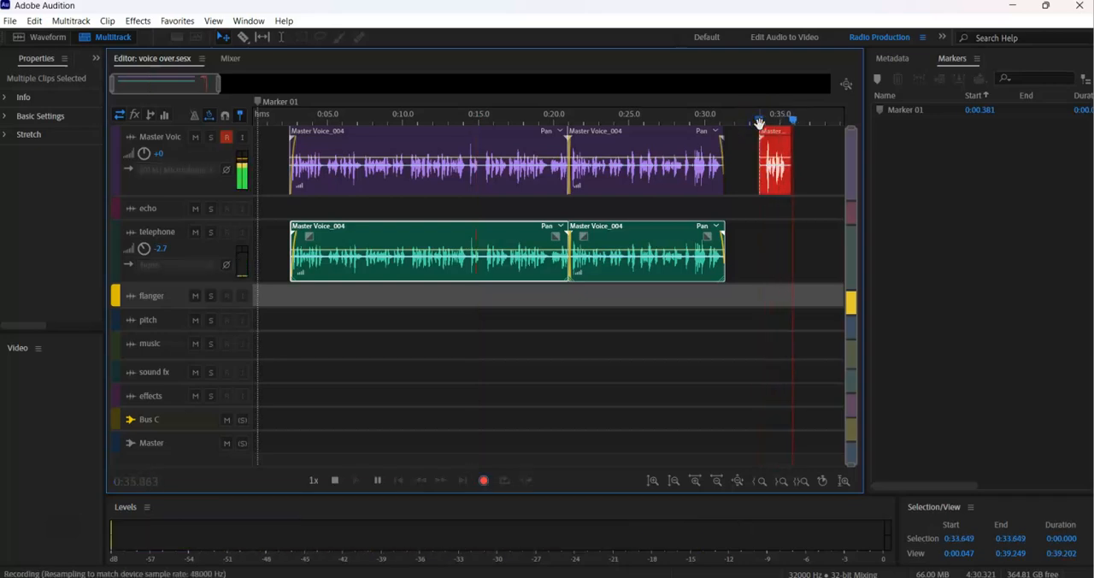
{"action": "key", "text": "space"}
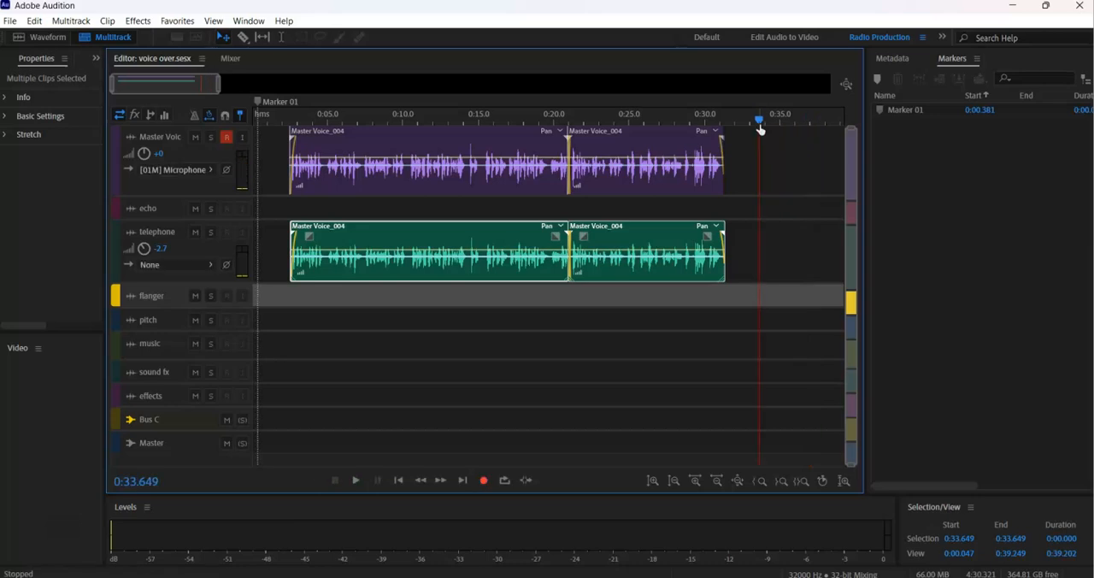
{"action": "key", "text": "shift+space"}
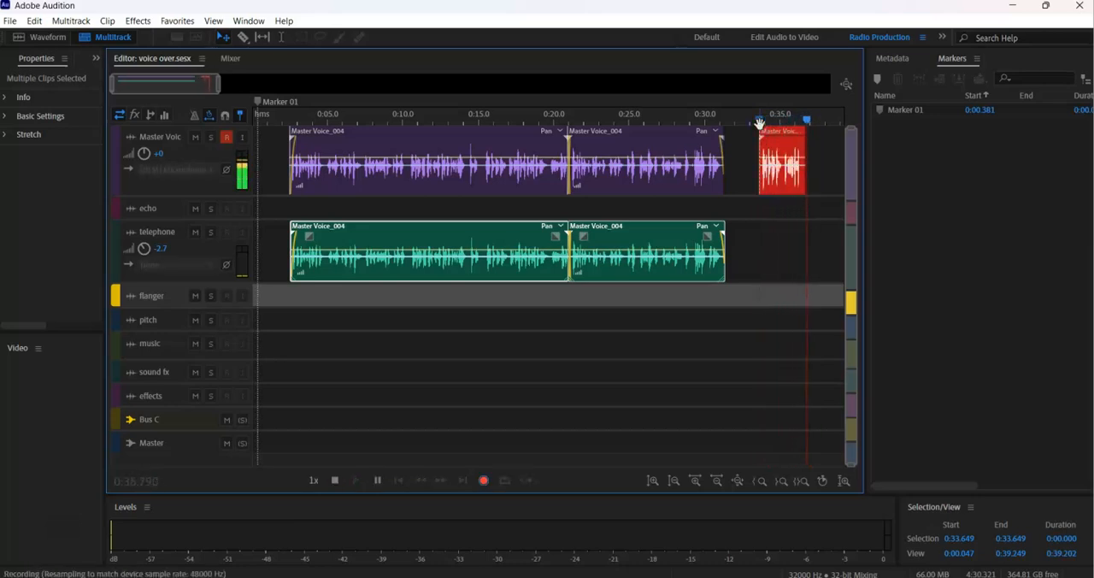
{"action": "left_click", "coordinate": [762, 127]}
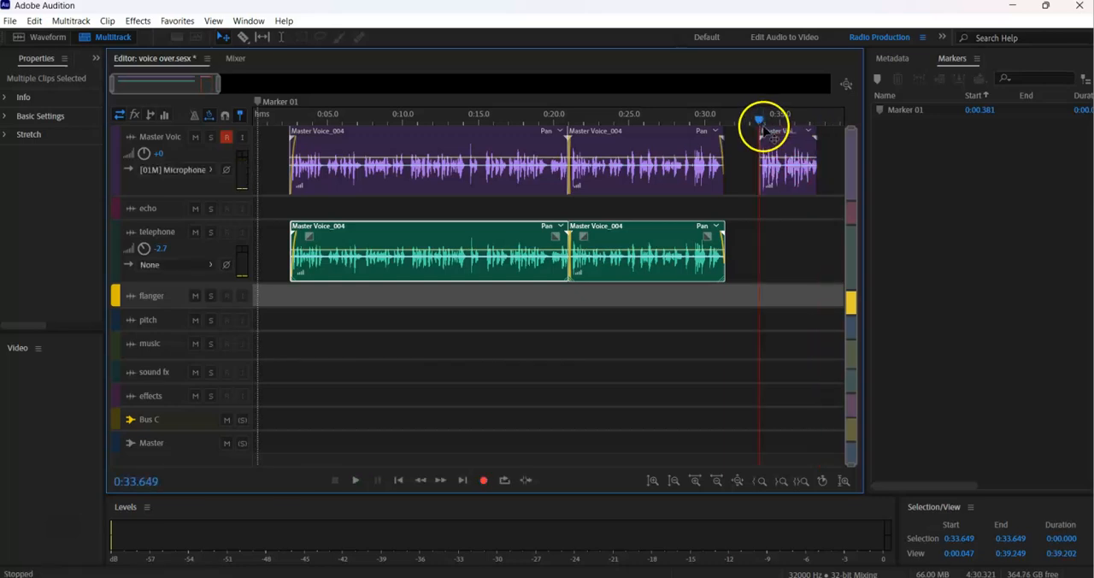
{"action": "key", "text": "space"}
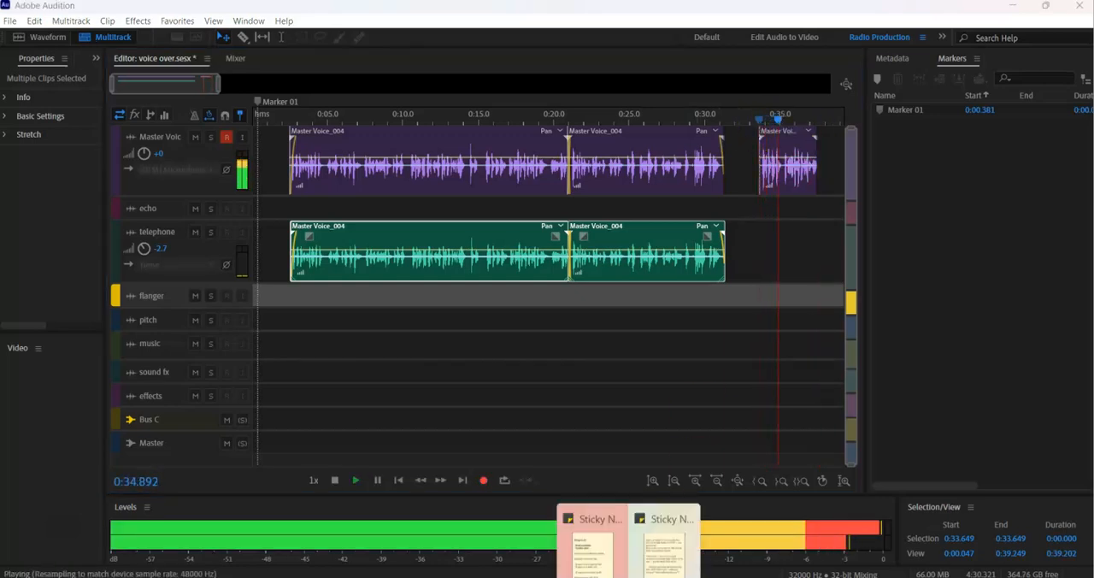
{"action": "left_click", "coordinate": [650, 544]}
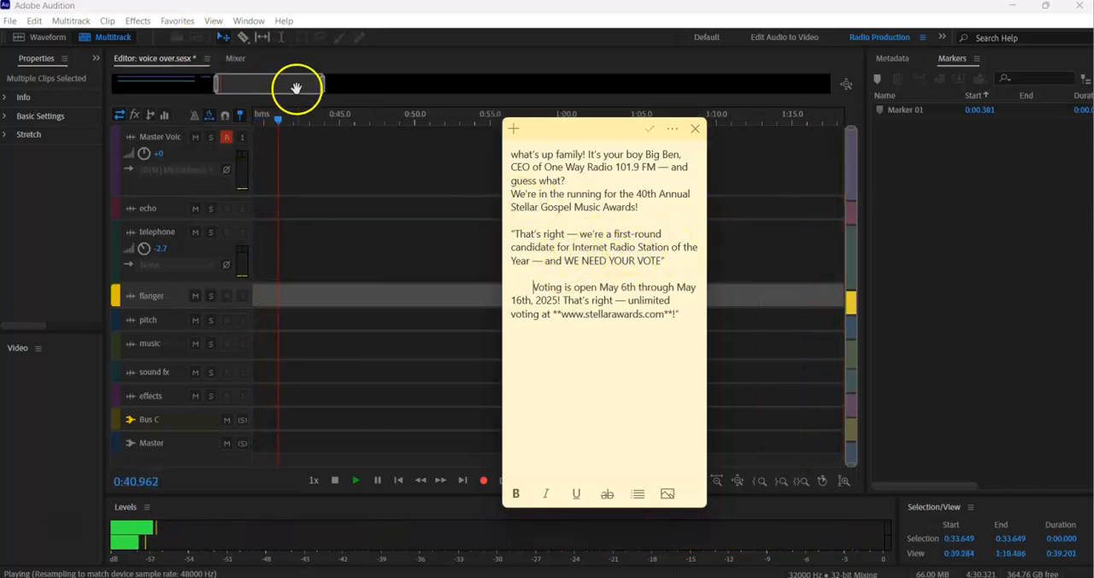
Mute the telephone track and play the Master Voice track alone from about 0:20.5.
{"action": "left_click", "coordinate": [325, 102]}
{"action": "key", "text": "space"}
{"action": "left_click", "coordinate": [352, 121]}
{"action": "key", "text": "space"}
{"action": "key", "text": "space"}
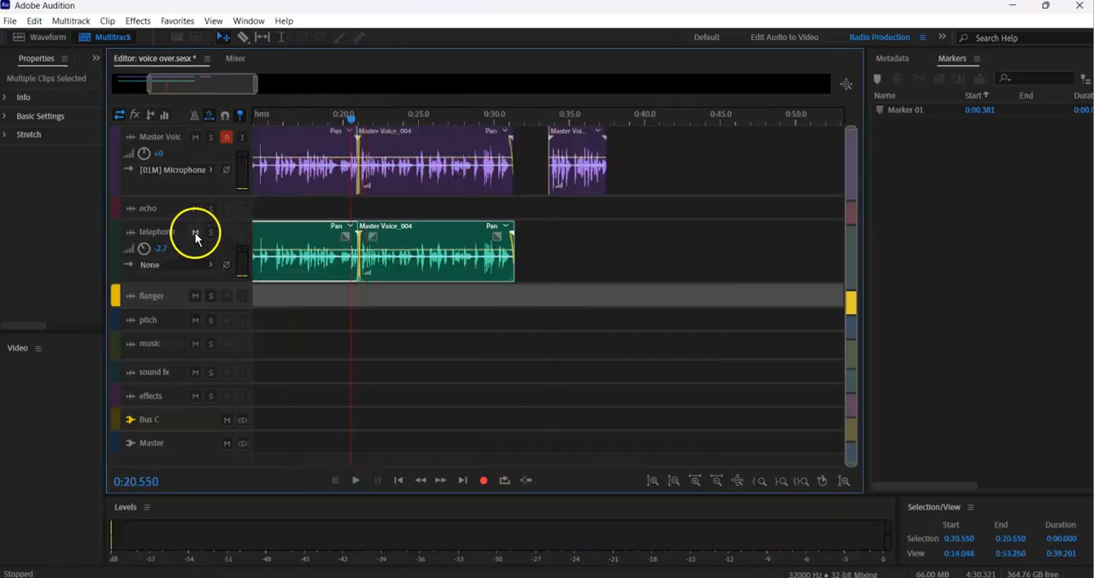
{"action": "left_click", "coordinate": [195, 231]}
{"action": "key", "text": "space"}
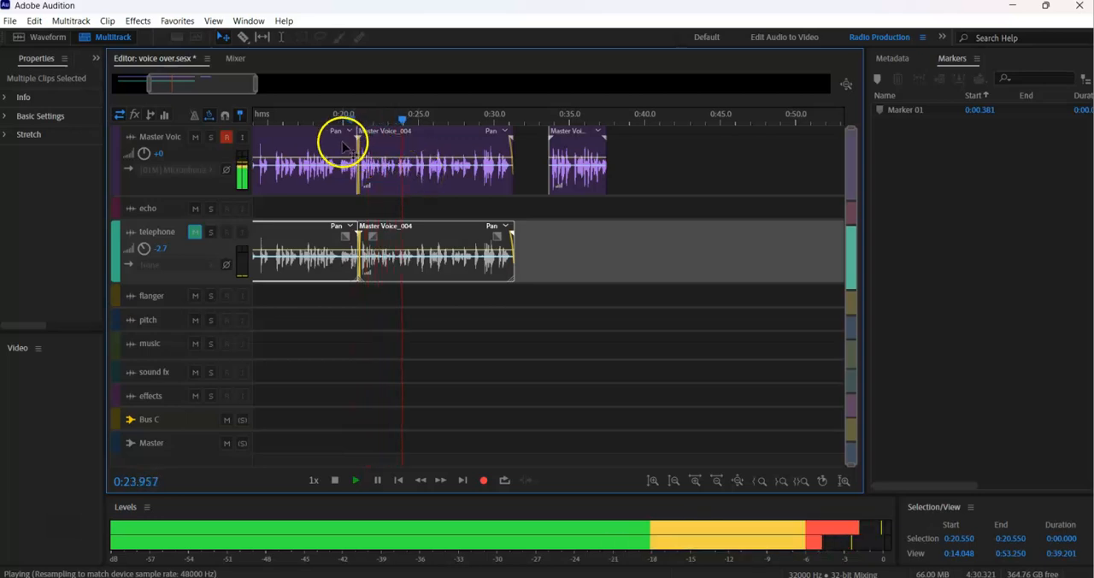
{"action": "key", "text": "space"}
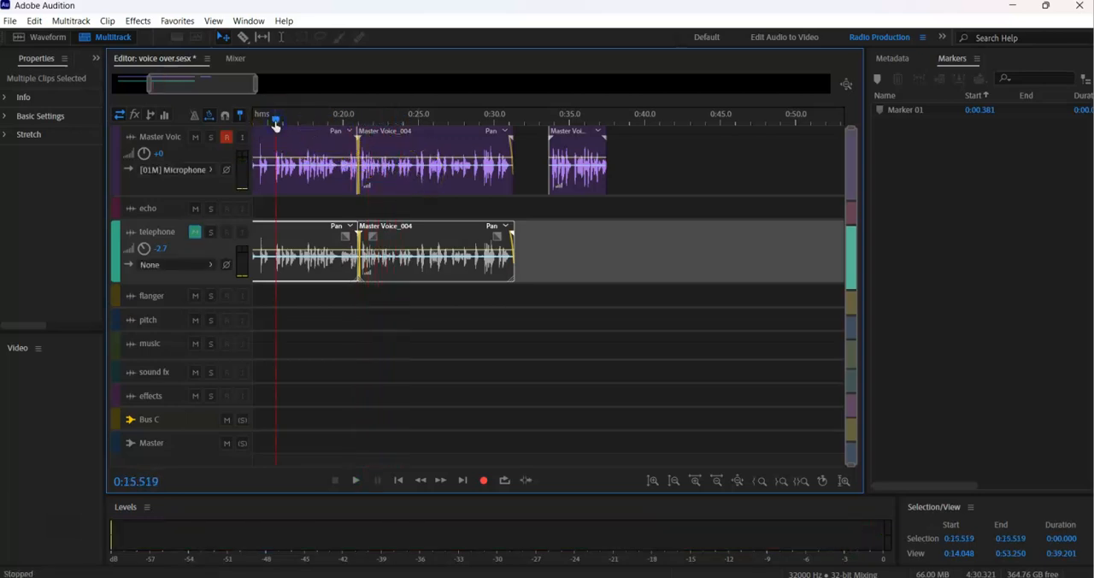
Split the Master Voice clip at about 0:15.2 and delete the section between that cut and the next clip.
{"action": "key", "text": "space"}
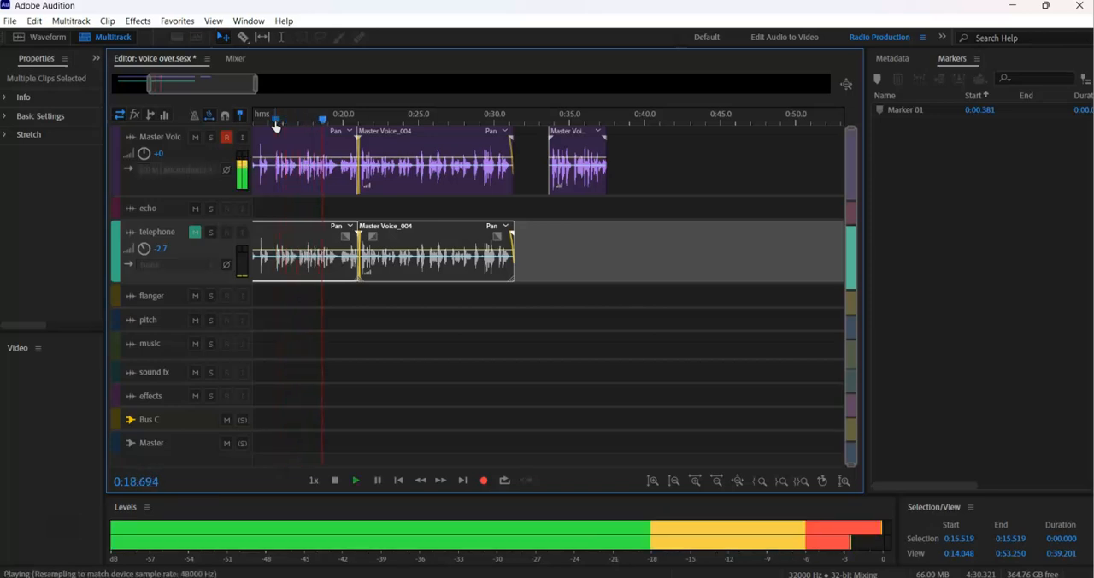
{"action": "left_click", "coordinate": [275, 124]}
{"action": "left_click_drag", "start_coordinate": [267, 120], "coordinate": [271, 125]}
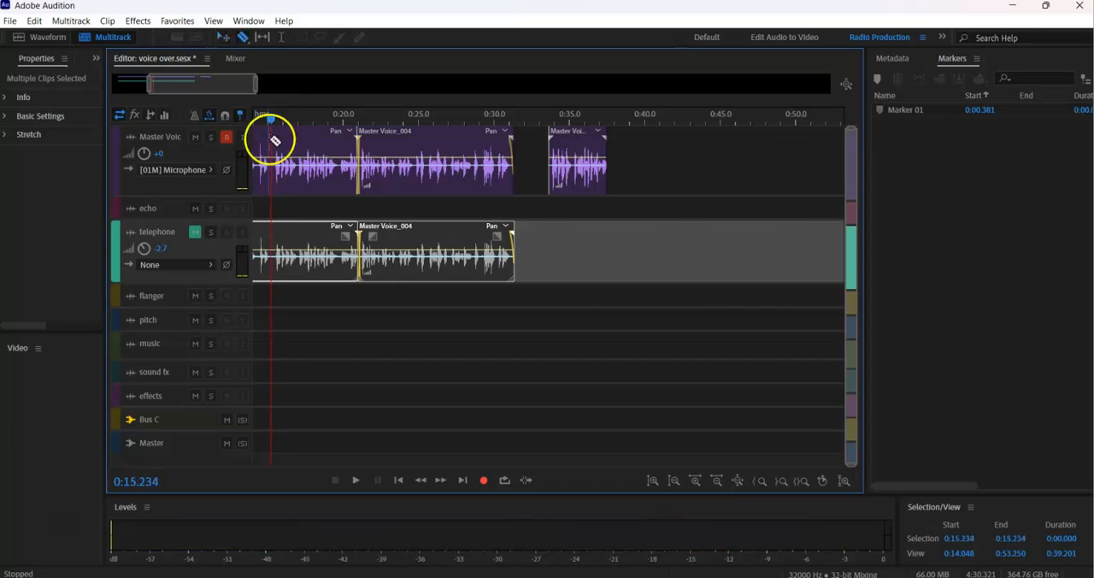
{"action": "left_click", "coordinate": [273, 144]}
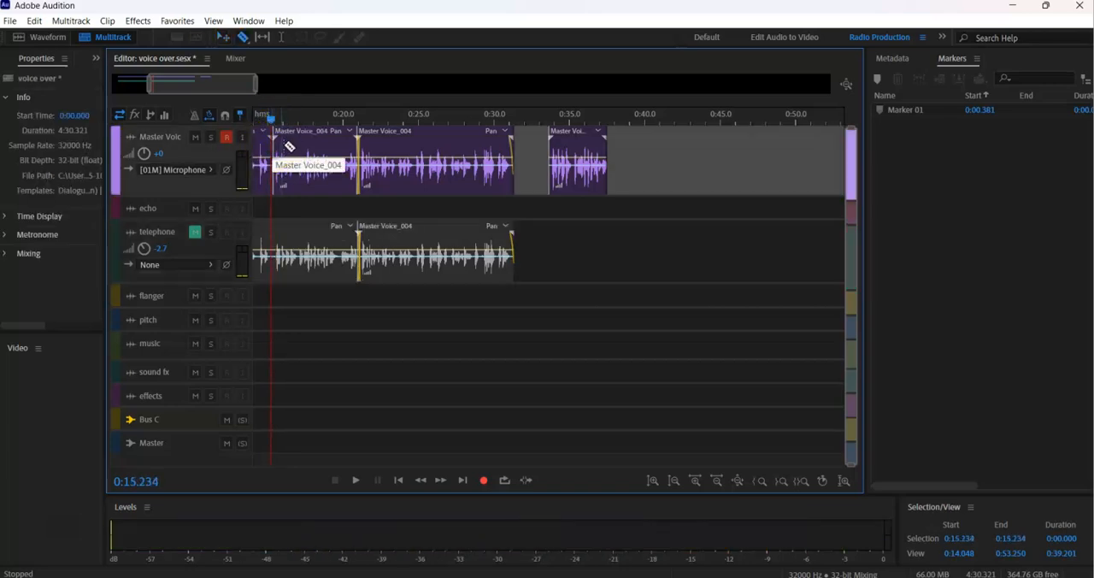
{"action": "left_click", "coordinate": [299, 146]}
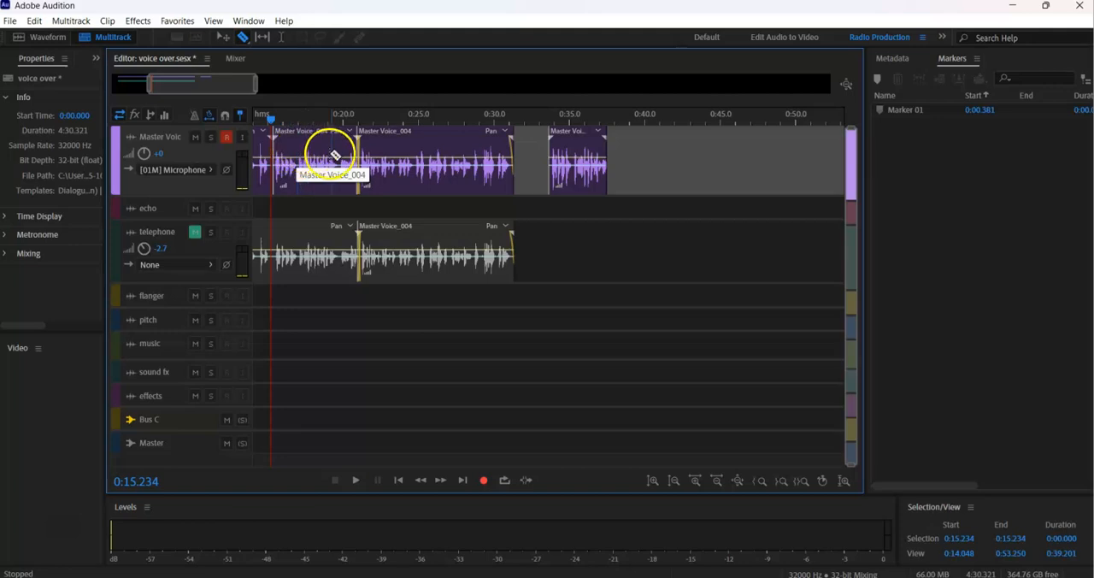
{"action": "left_click_drag", "start_coordinate": [313, 147], "coordinate": [721, 152]}
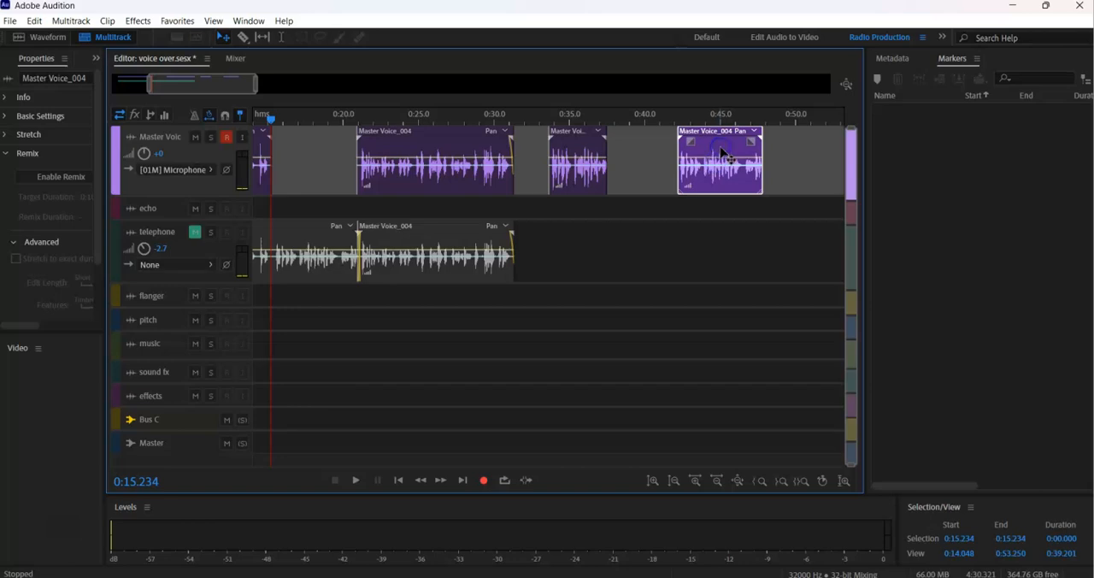
{"action": "key", "text": "Delete"}
Move the newly recorded take to the cut at about 0:15.2 and play the transition from about 0:14.6.
{"action": "left_click_drag", "start_coordinate": [569, 147], "coordinate": [291, 161]}
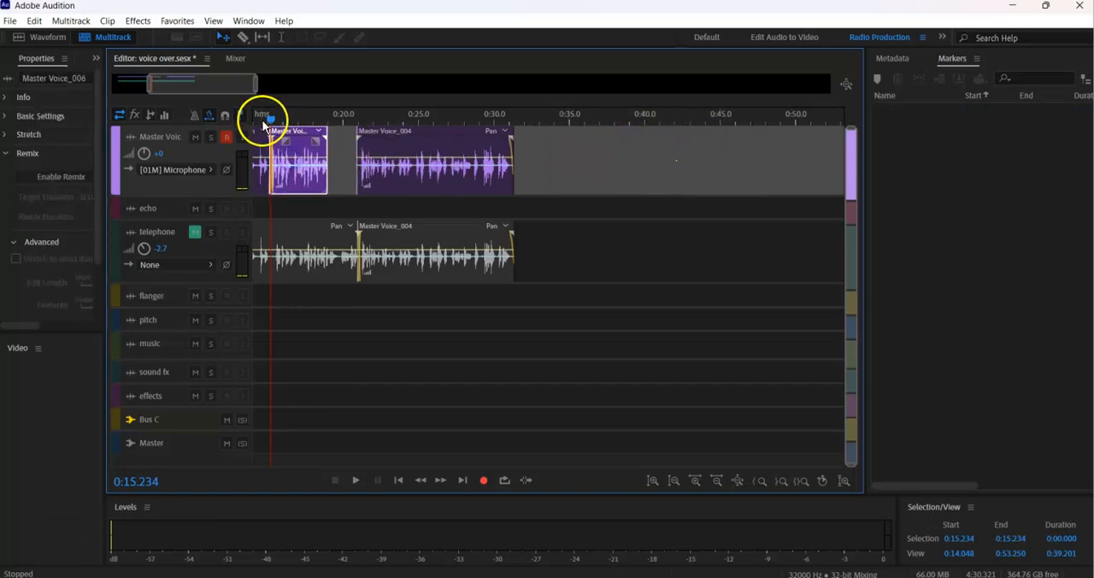
{"action": "left_click", "coordinate": [262, 123]}
{"action": "key", "text": "space"}
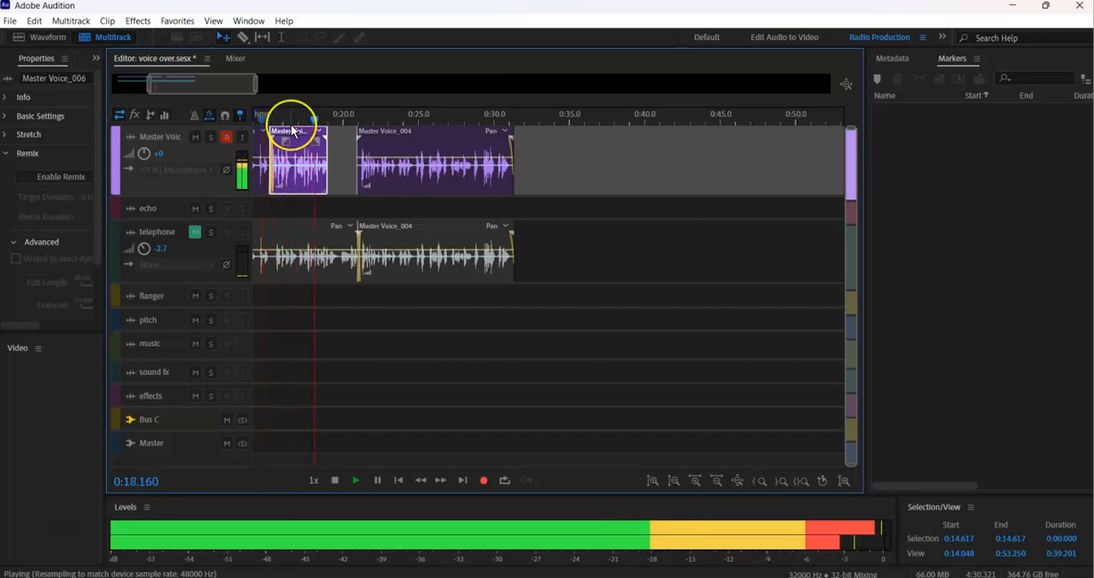
{"action": "key", "text": "space"}
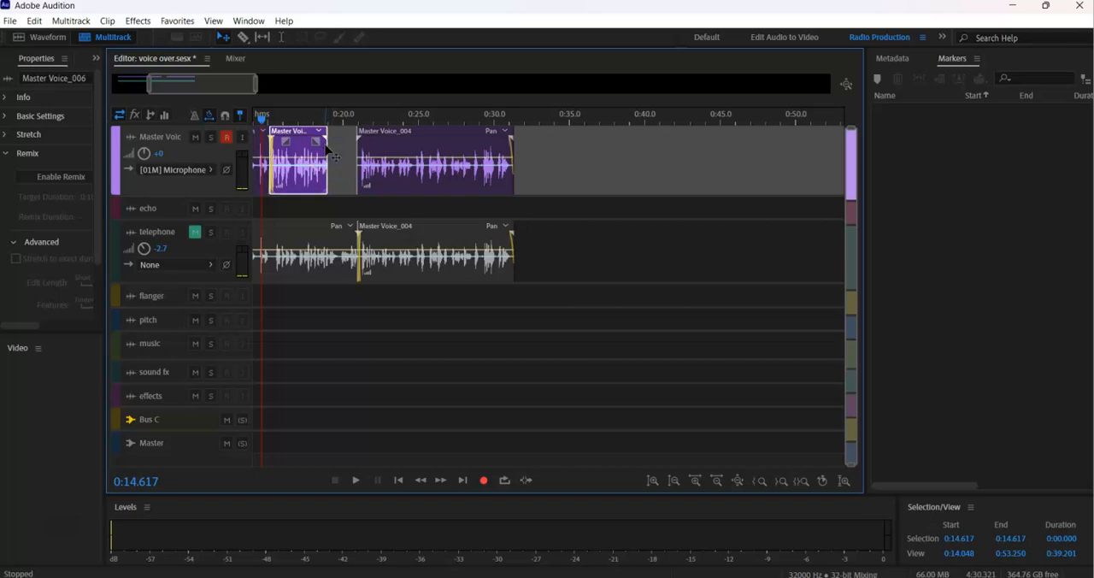
{"action": "key", "text": "space"}
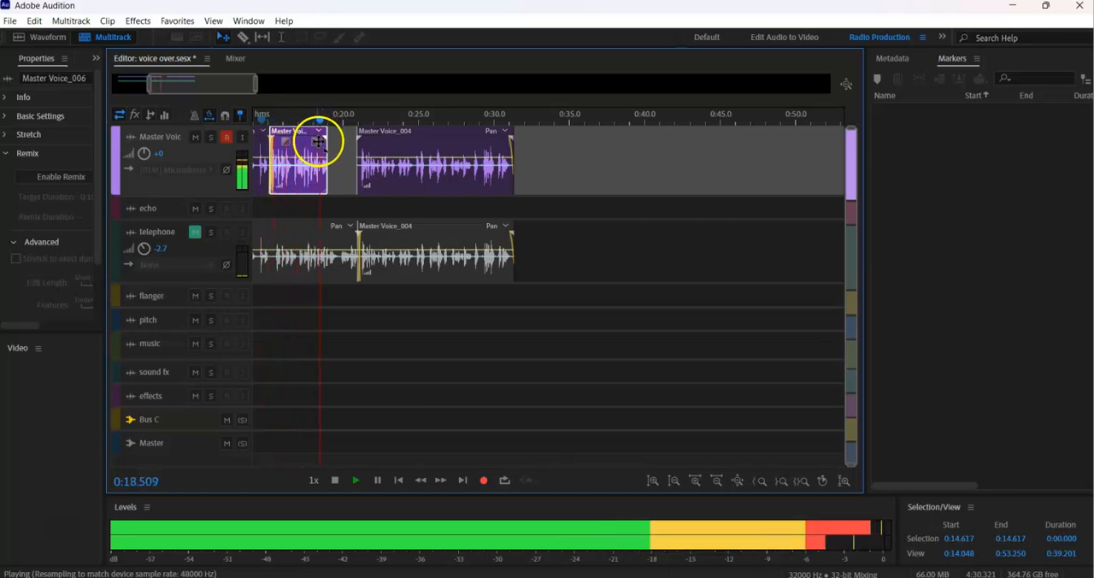
{"action": "key", "text": "space"}
Try recording another voice line on the Master Voice track, play the take at about 0:36.4 and delete it.
{"action": "left_click", "coordinate": [671, 139]}
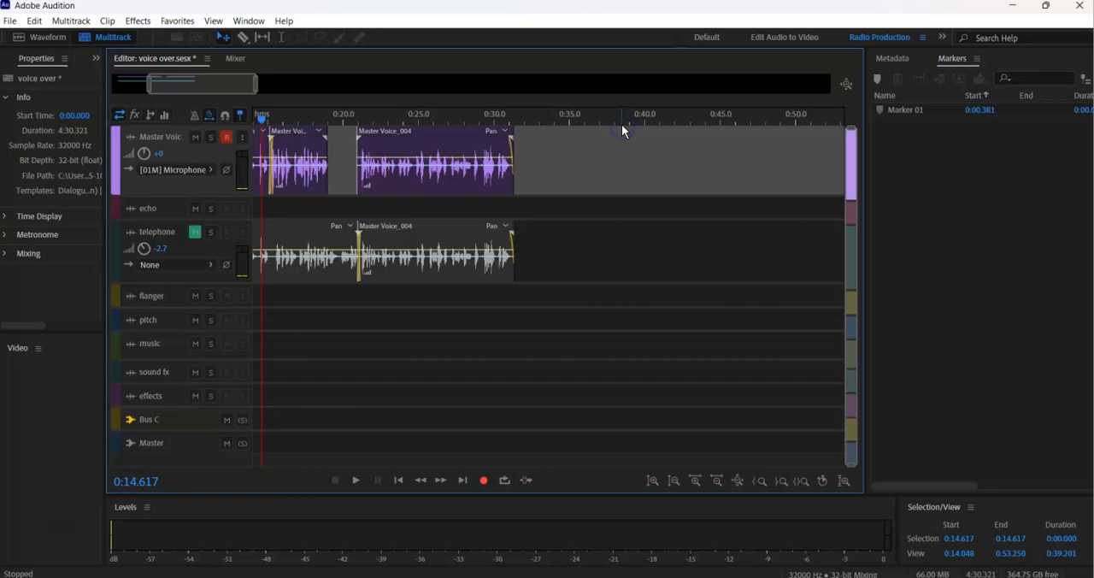
{"action": "key", "text": "shift+space"}
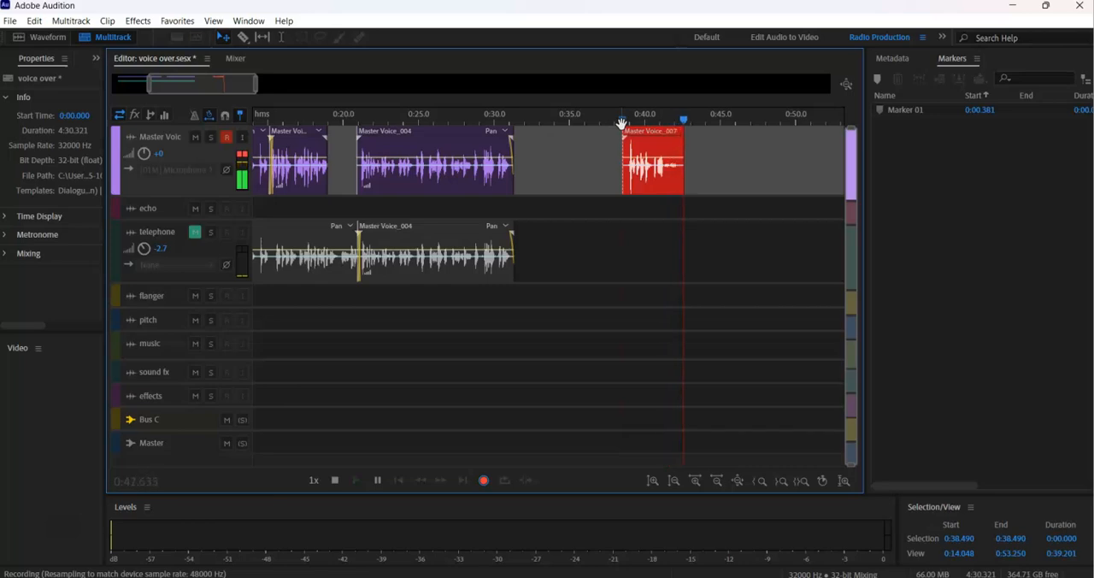
{"action": "key", "text": "space"}
{"action": "key", "text": "shift+space"}
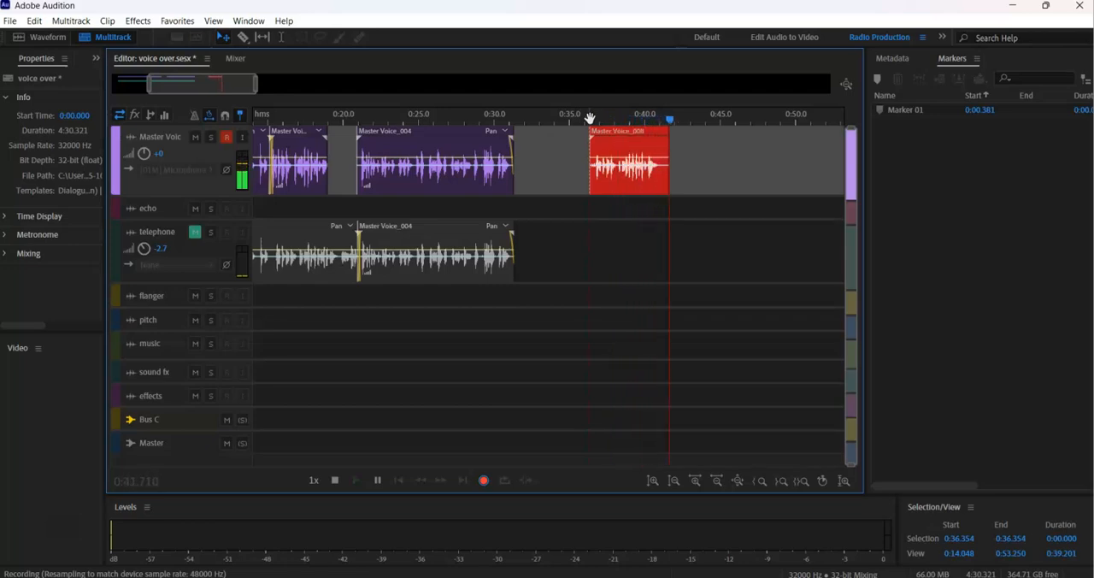
{"action": "key", "text": "space"}
{"action": "key", "text": "space"}
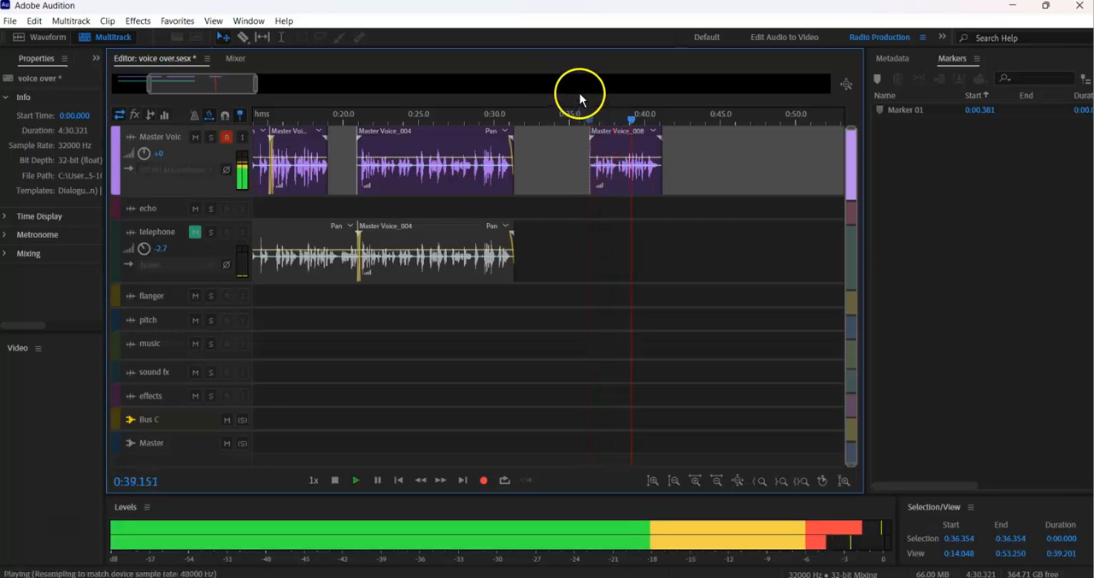
{"action": "key", "text": "space"}
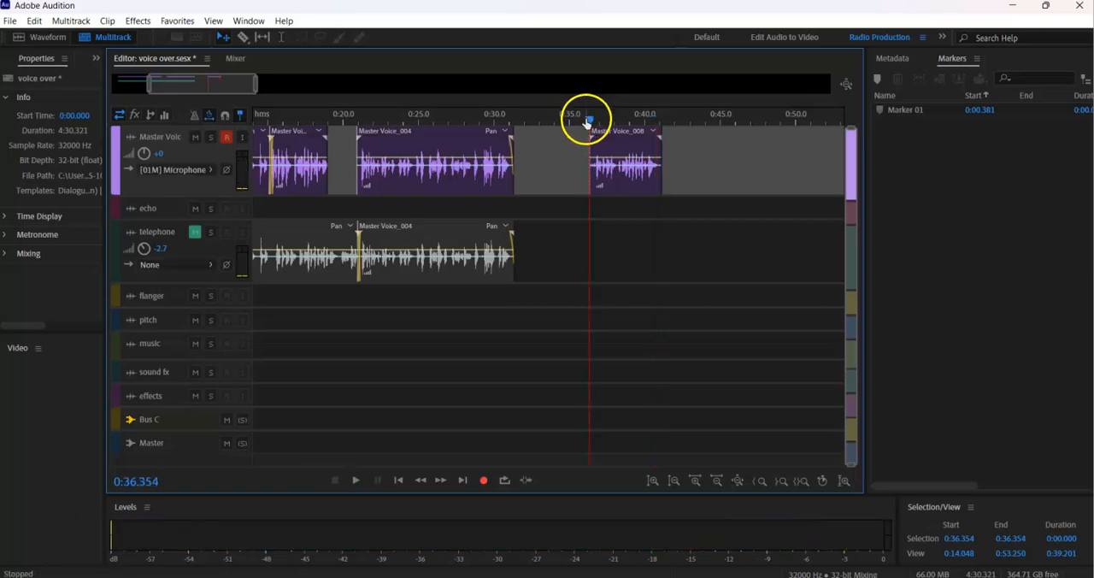
{"action": "key", "text": "space"}
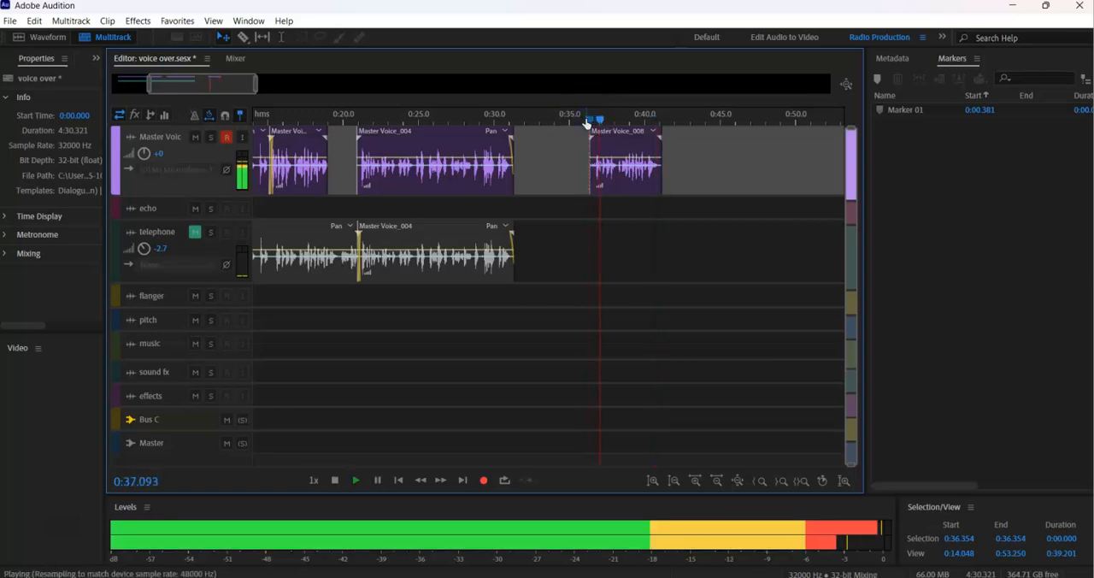
{"action": "key", "text": "space"}
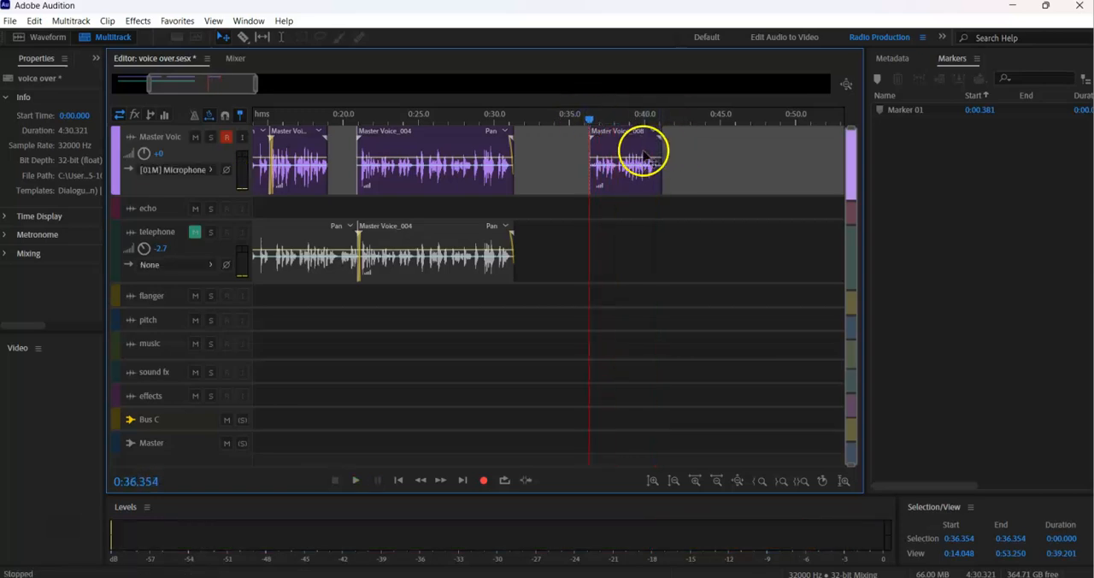
{"action": "left_click", "coordinate": [641, 154]}
{"action": "key", "text": "space"}
{"action": "key", "text": "Delete"}
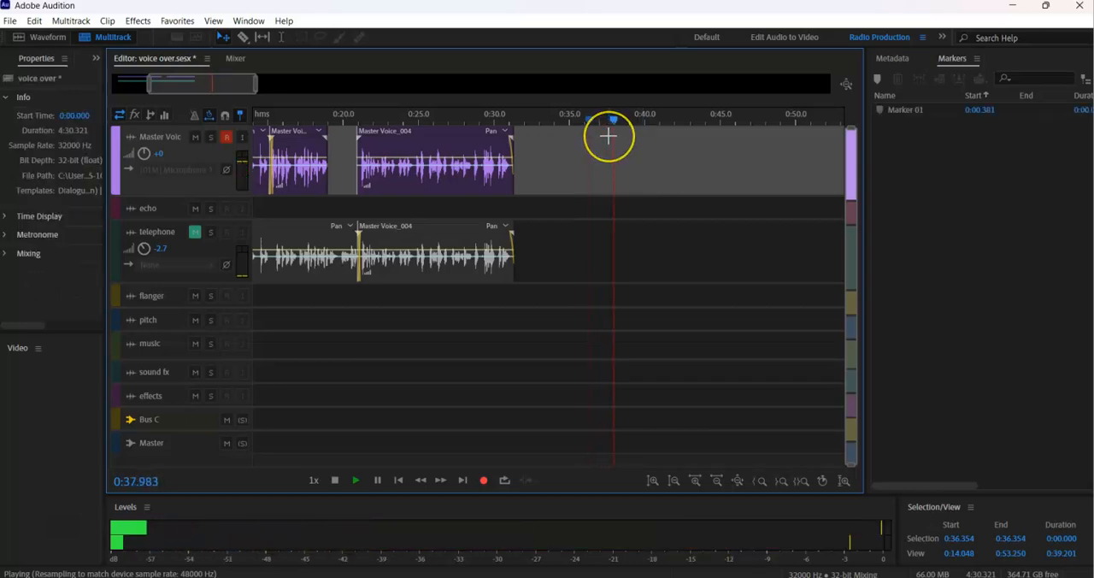
Record a fresh take on the Master Voice track from about 0:36.4 and play it back.
{"action": "key", "text": "space"}
{"action": "key", "text": "shift+space"}
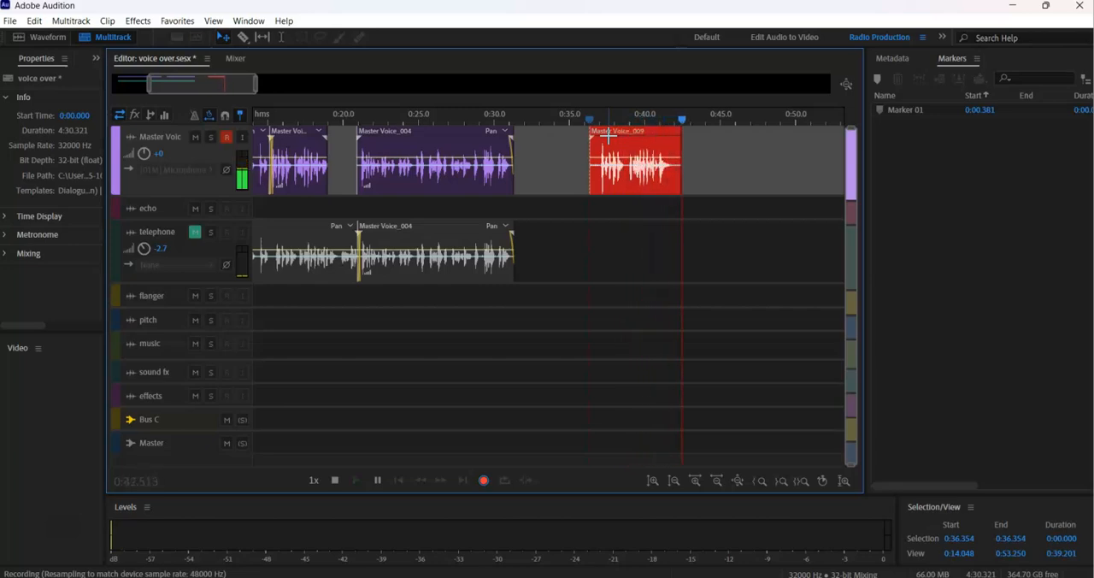
{"action": "key", "text": "space"}
{"action": "left_click", "coordinate": [599, 133]}
{"action": "key", "text": "space"}
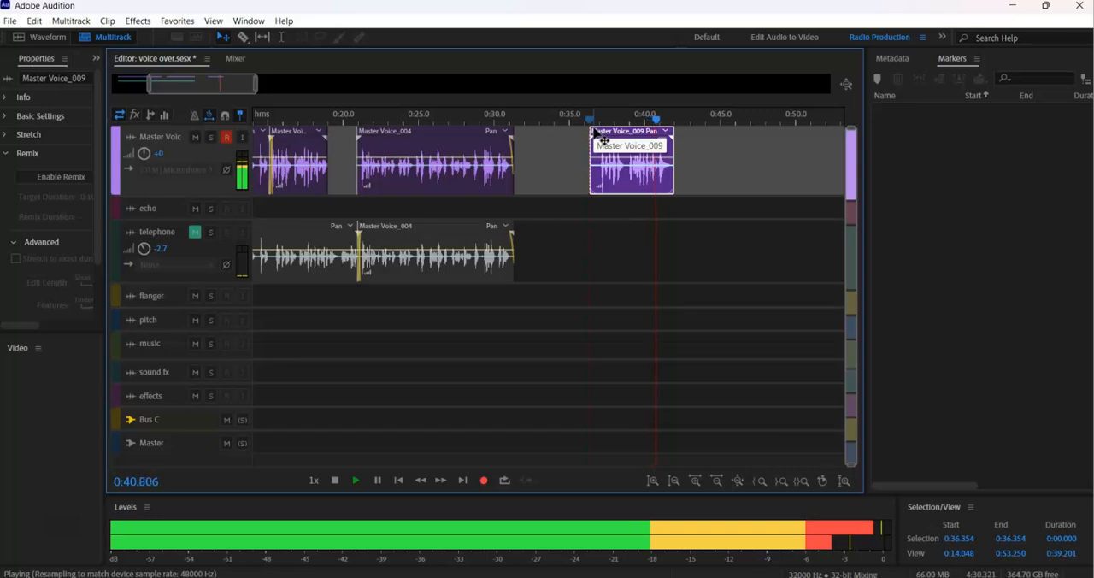
Play the old replacement take from about 0:15.2 on the Master Voice track and delete it.
{"action": "key", "text": "space"}
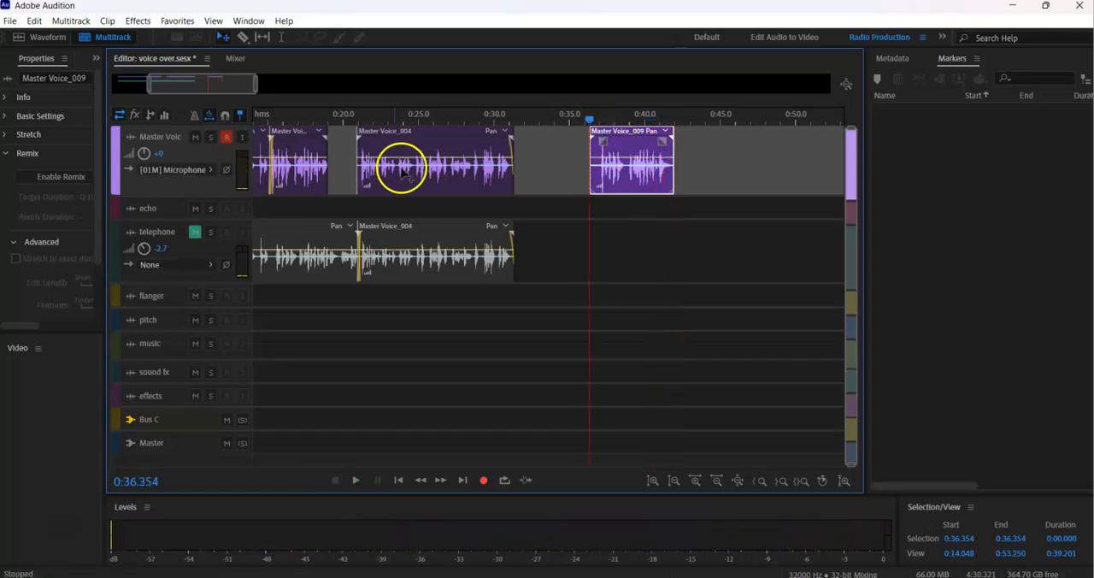
{"action": "left_click", "coordinate": [271, 118]}
{"action": "key", "text": "space"}
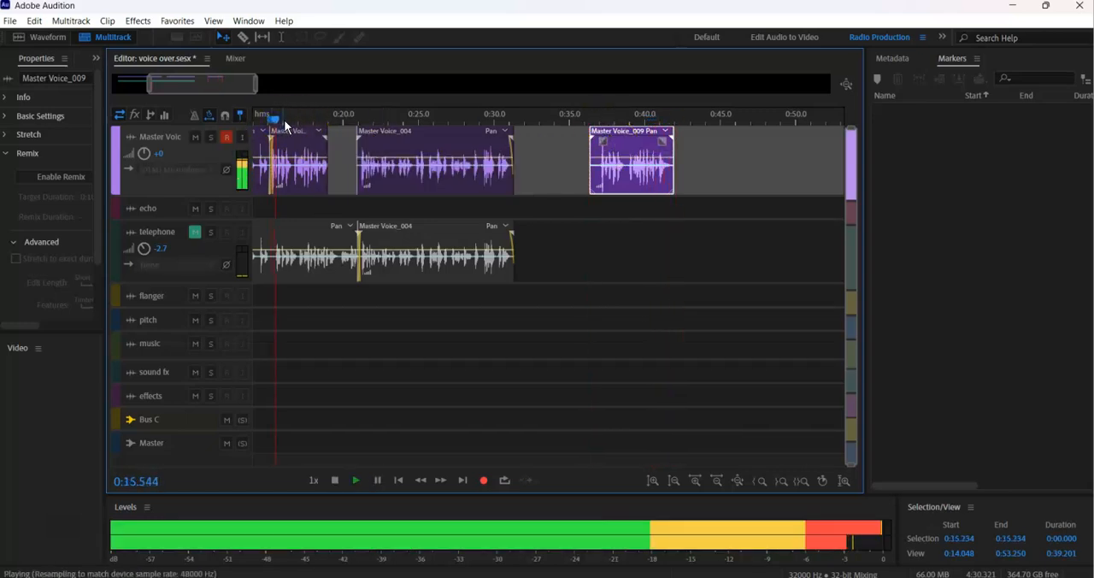
{"action": "left_click", "coordinate": [301, 141]}
{"action": "key", "text": "Delete"}
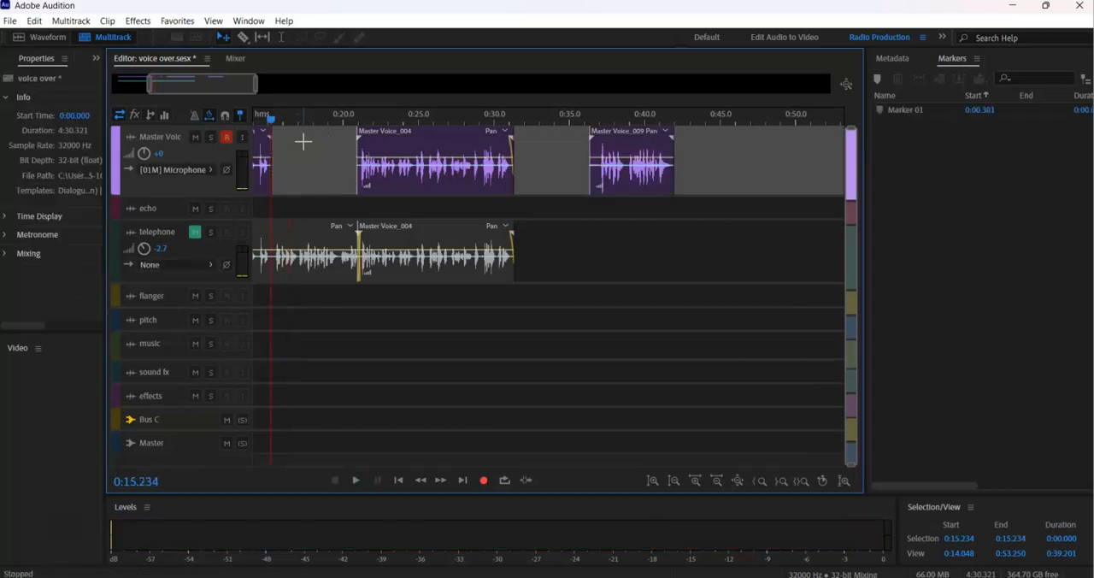
Open the newly recorded take in the waveform editor and capture a noise print from the quiet gap at about 0:38.6–0:38.9.
{"action": "left_click", "coordinate": [592, 150]}
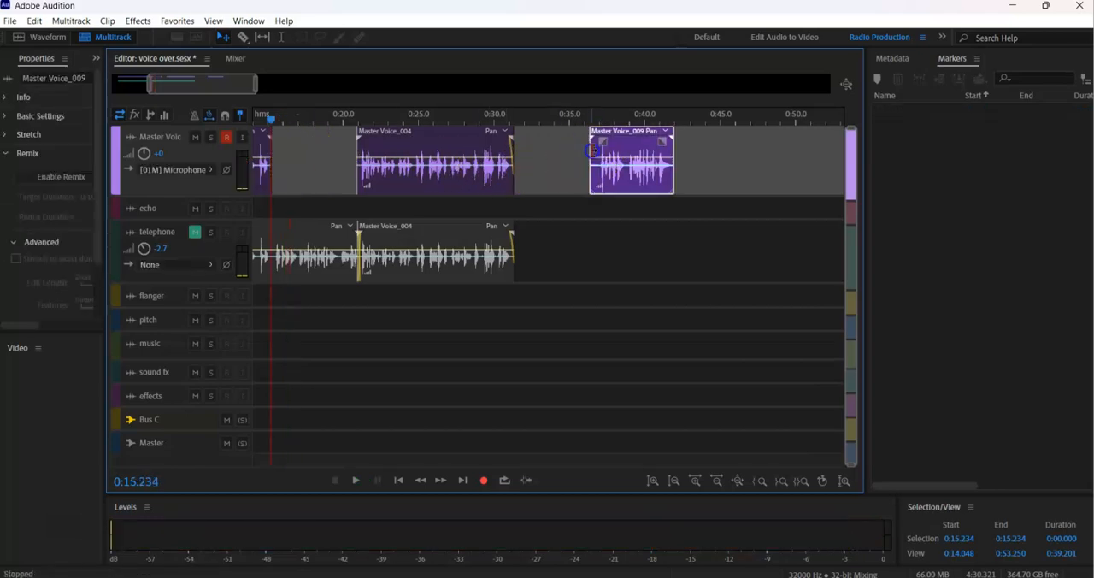
{"action": "double_click", "coordinate": [624, 154]}
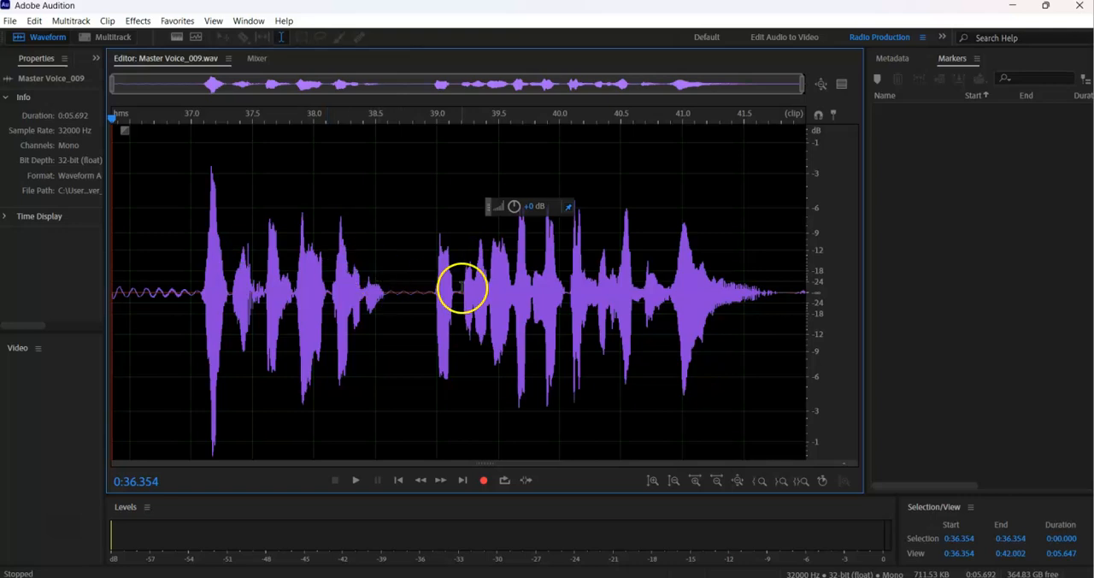
{"action": "left_click_drag", "start_coordinate": [427, 291], "coordinate": [392, 281]}
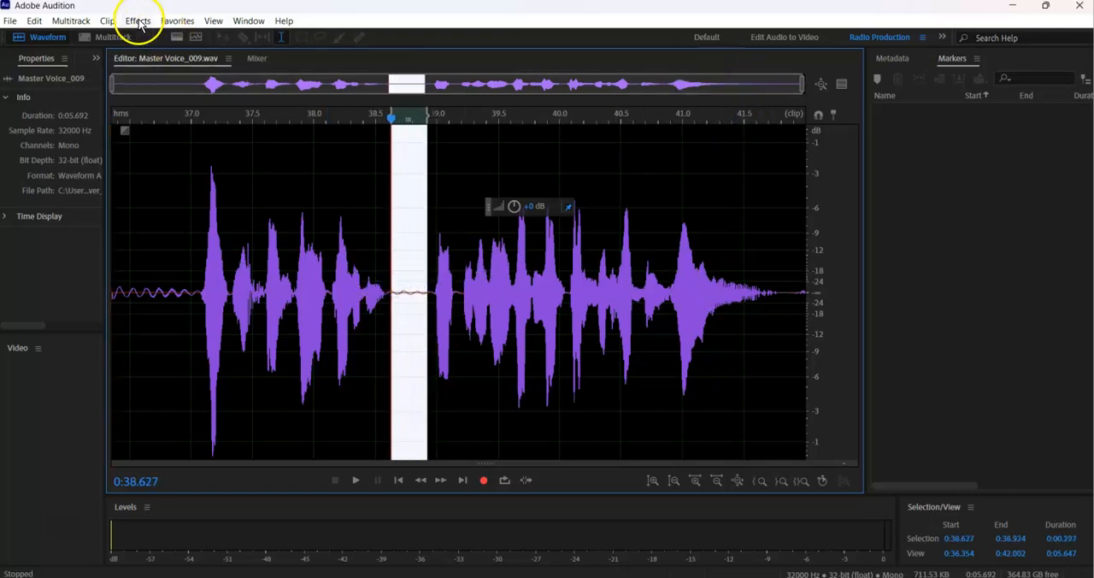
{"action": "left_click", "coordinate": [137, 21]}
{"action": "left_click", "coordinate": [162, 264]}
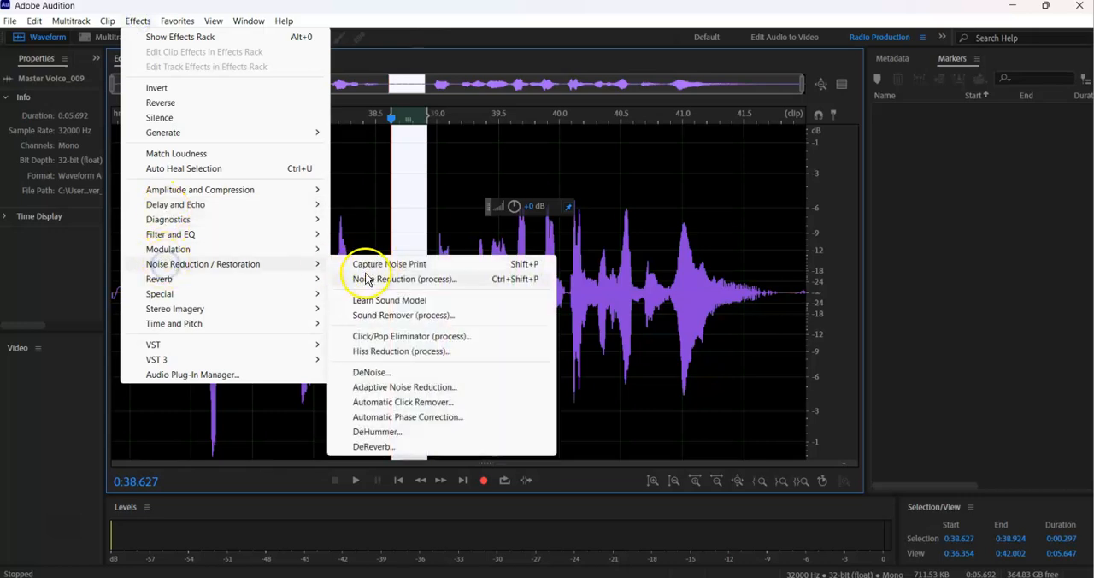
{"action": "left_click", "coordinate": [354, 278]}
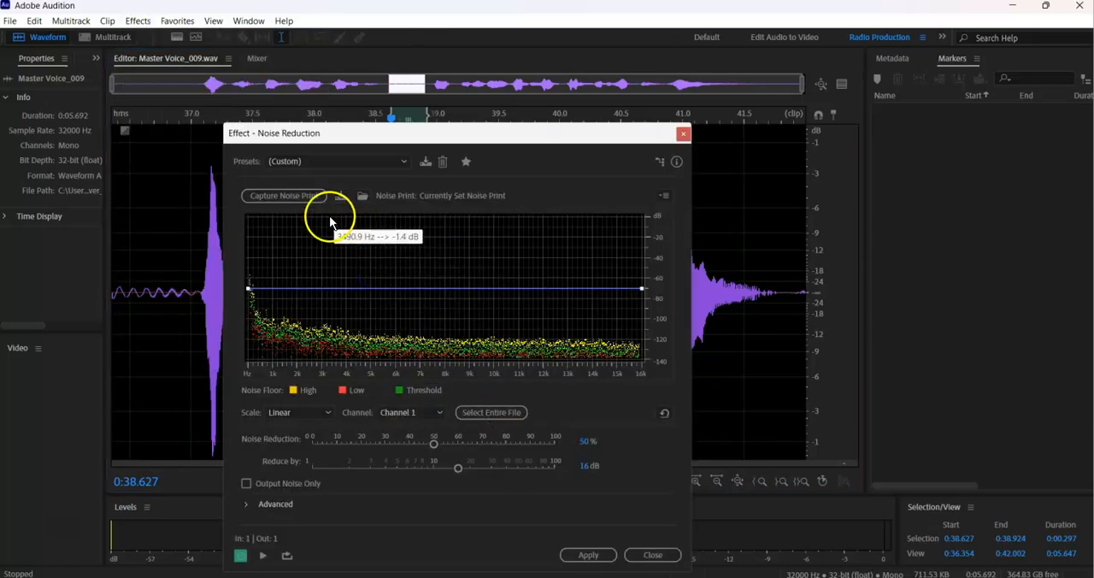
{"action": "left_click", "coordinate": [297, 196]}
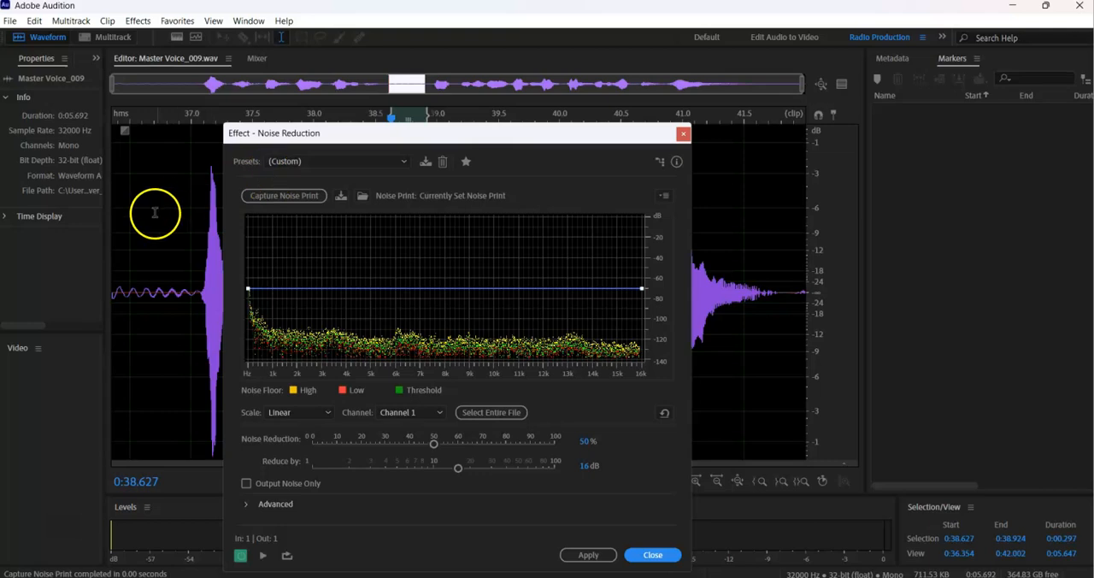
Apply Noise Reduction at 50% and 16 dB to the whole take and return to the multitrack session.
{"action": "double_click", "coordinate": [154, 216]}
{"action": "left_click", "coordinate": [590, 554]}
{"action": "key", "text": "0"}
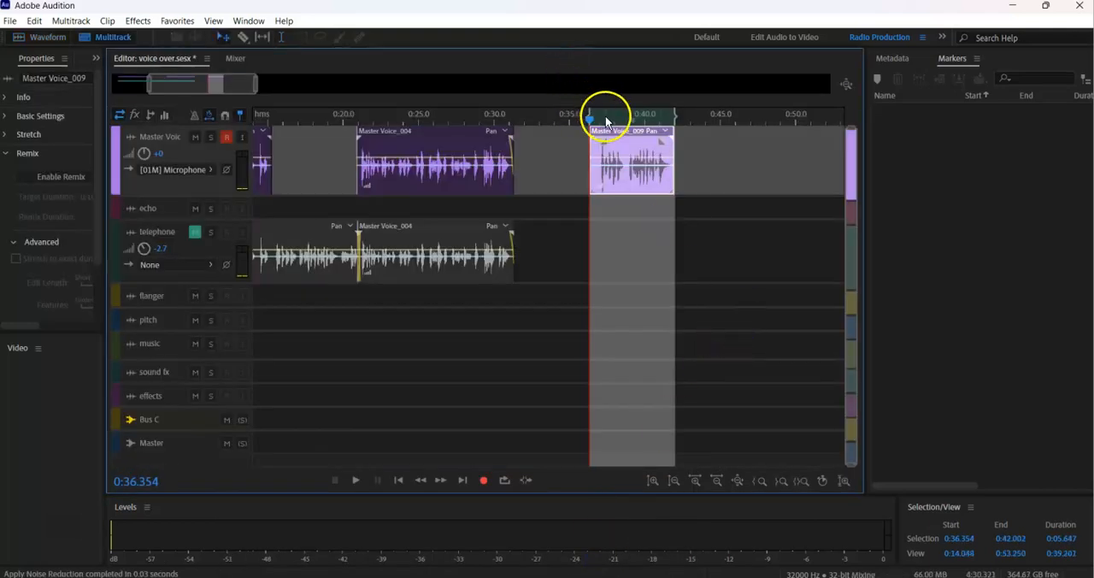
Clear the time selection and trim the silence from the start of the cleaned take at about 0:36.4.
{"action": "right_click", "coordinate": [598, 109]}
{"action": "left_click", "coordinate": [635, 176]}
{"action": "left_click_drag", "start_coordinate": [590, 150], "coordinate": [592, 150]}
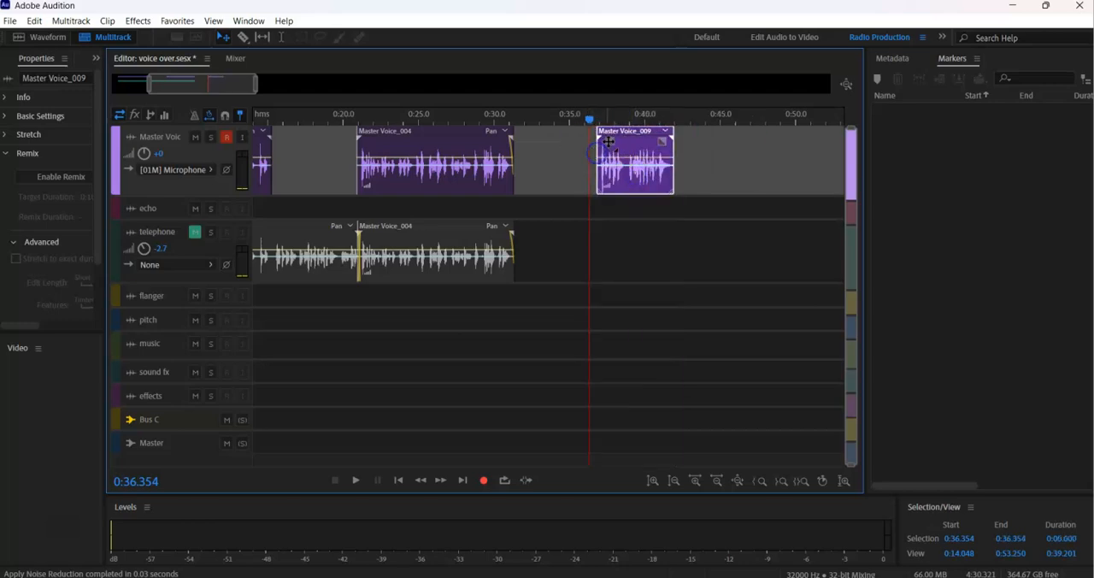
Move the cleaned take to the cut at about 0:15.2 and play the transition from about 0:14.2.
{"action": "left_click_drag", "start_coordinate": [643, 157], "coordinate": [312, 161]}
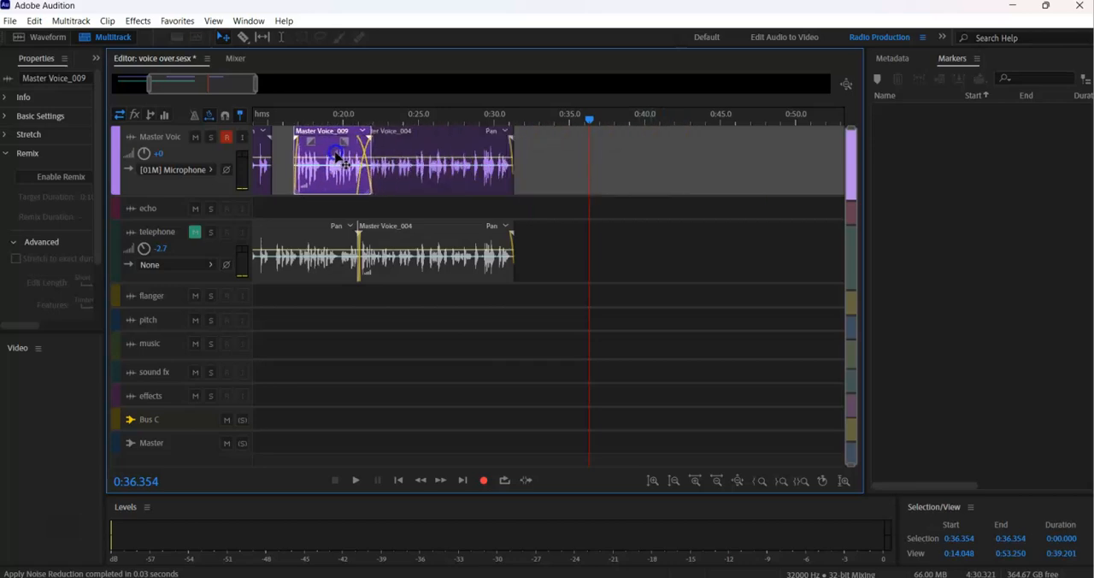
{"action": "left_click", "coordinate": [268, 117]}
{"action": "key", "text": "space"}
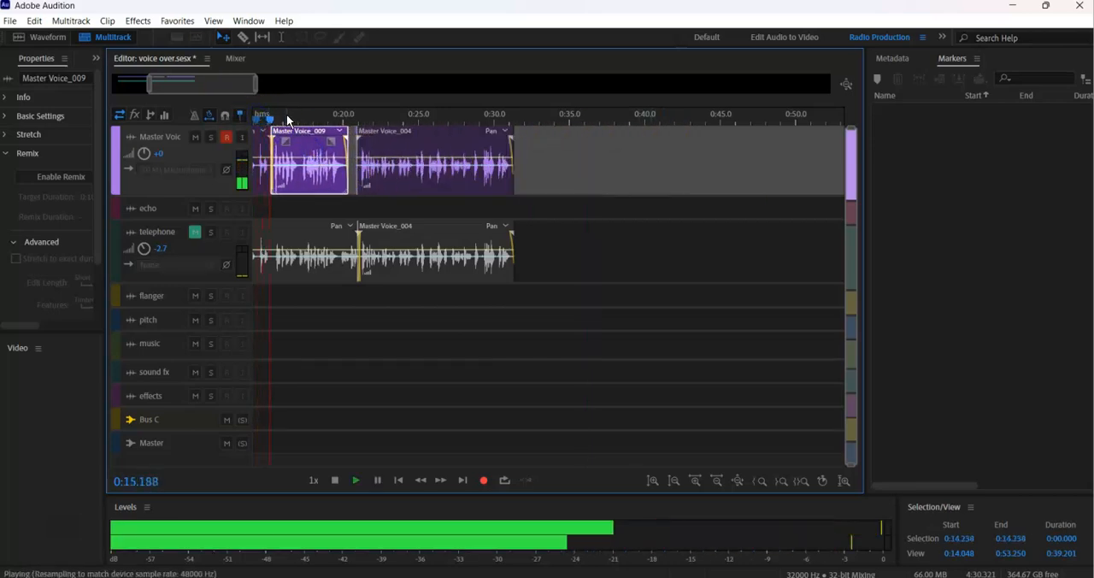
{"action": "left_click_drag", "start_coordinate": [254, 81], "coordinate": [182, 82]}
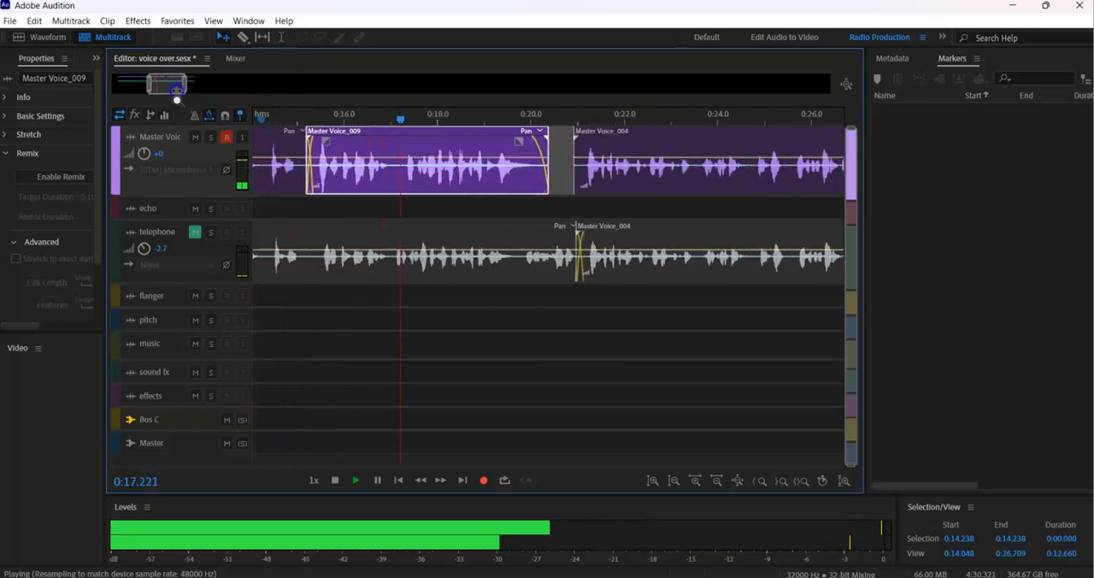
{"action": "key", "text": "space"}
{"action": "key", "text": "space"}
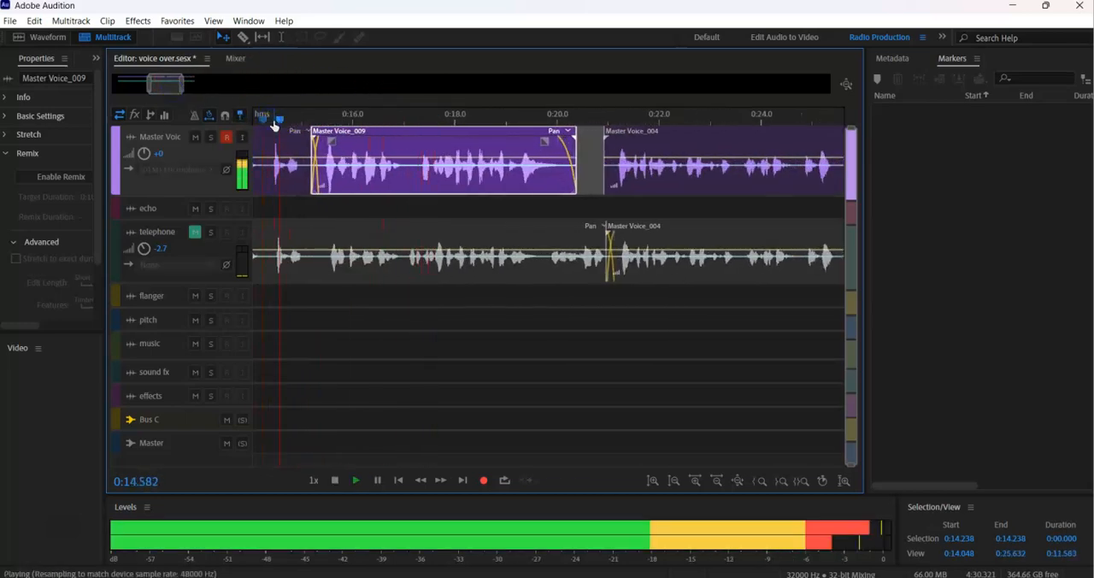
Trim more from the start of the new take, starting it at about 0:15.3, and play from about 0:14.2.
{"action": "key", "text": "space"}
{"action": "left_click_drag", "start_coordinate": [360, 151], "coordinate": [321, 150]}
{"action": "left_click", "coordinate": [264, 119]}
{"action": "key", "text": "space"}
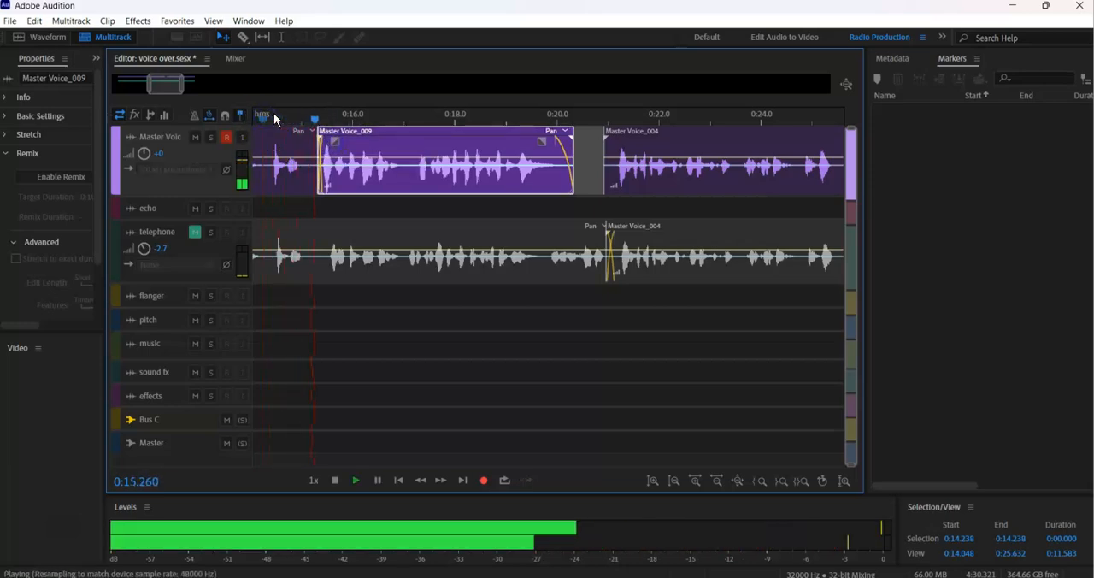
{"action": "left_click", "coordinate": [357, 152]}
Shift the new take to start at about 0:15.1, overlapping the preceding clip slightly, and replay the transition.
{"action": "key", "text": "space"}
{"action": "left_click_drag", "start_coordinate": [363, 156], "coordinate": [311, 151]}
{"action": "left_click_drag", "start_coordinate": [384, 154], "coordinate": [356, 154]}
{"action": "key", "text": "space"}
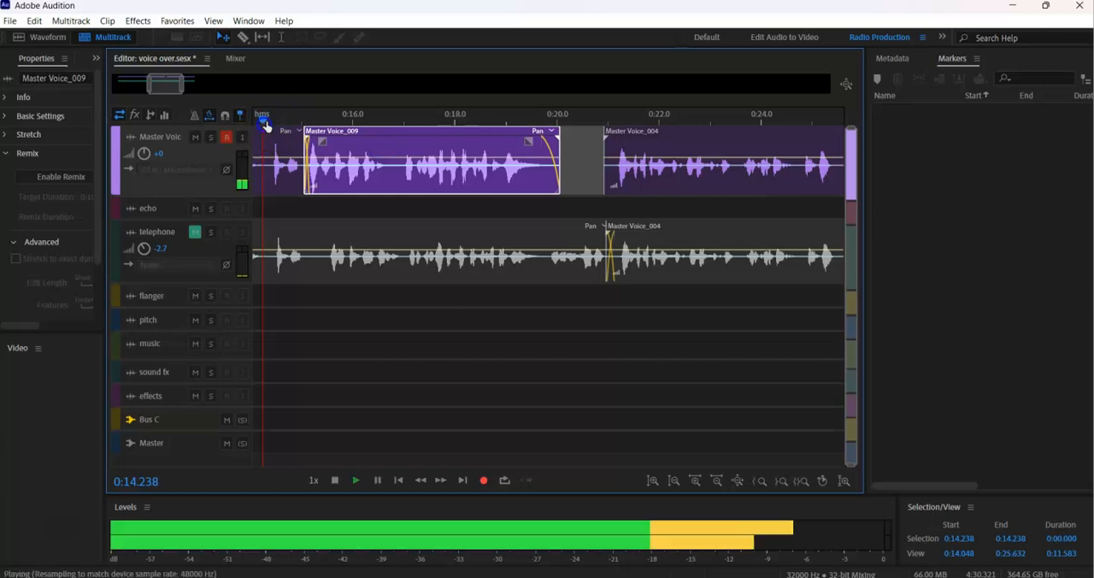
{"action": "key", "text": "space"}
{"action": "left_click_drag", "start_coordinate": [333, 147], "coordinate": [336, 147]}
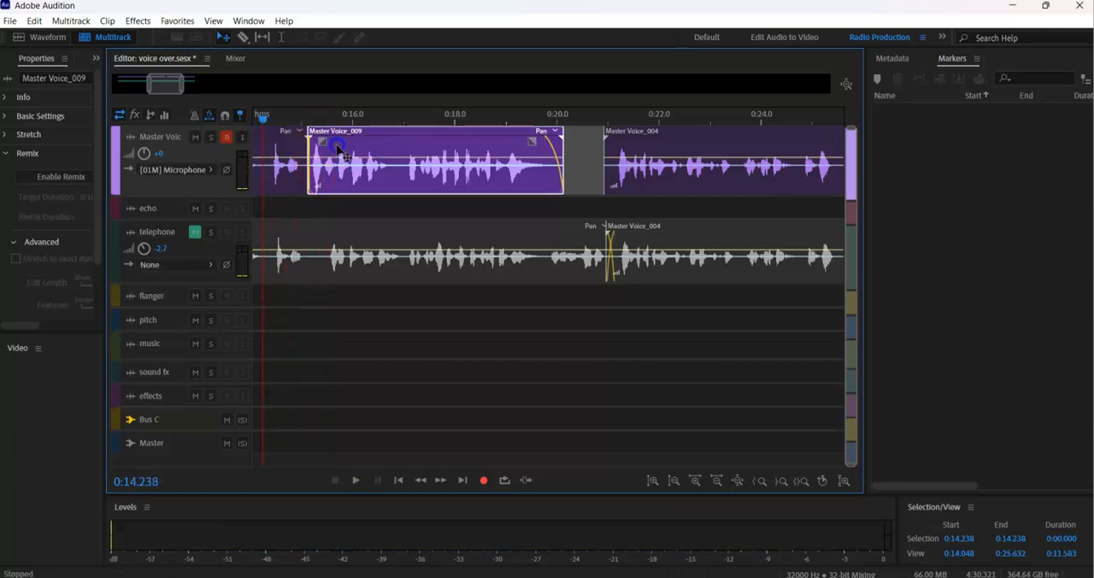
Play from about 0:12.5 and move the following Master Voice clip to about 0:19.9, overlapping the new take's end.
{"action": "key", "text": "space"}
{"action": "left_click_drag", "start_coordinate": [150, 87], "coordinate": [138, 87]}
{"action": "key", "text": "space"}
{"action": "left_click", "coordinate": [352, 121]}
{"action": "key", "text": "space"}
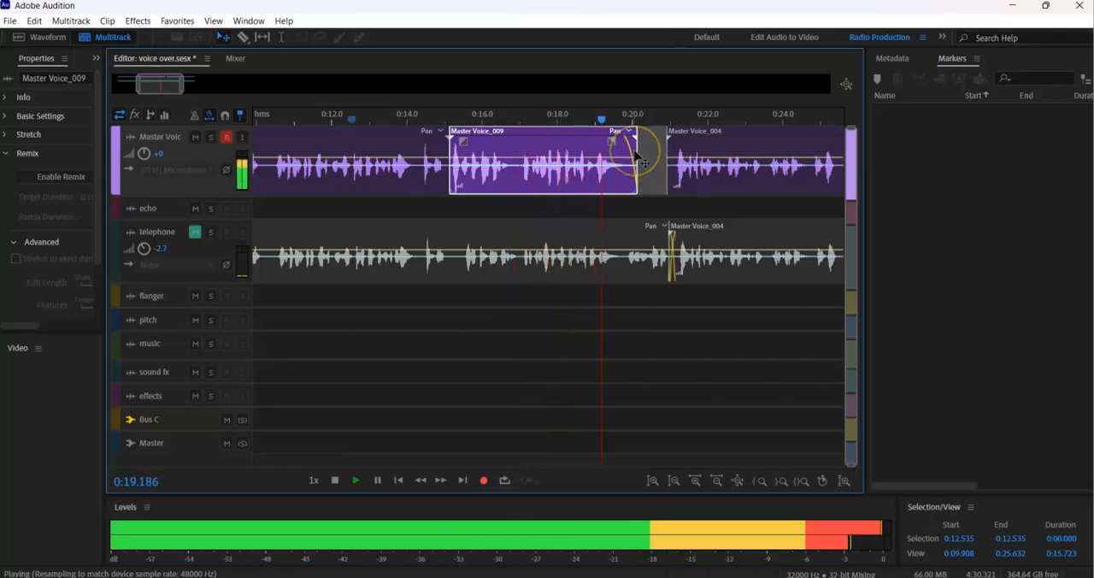
{"action": "key", "text": "space"}
{"action": "left_click_drag", "start_coordinate": [637, 151], "coordinate": [652, 151]}
{"action": "key", "text": "space"}
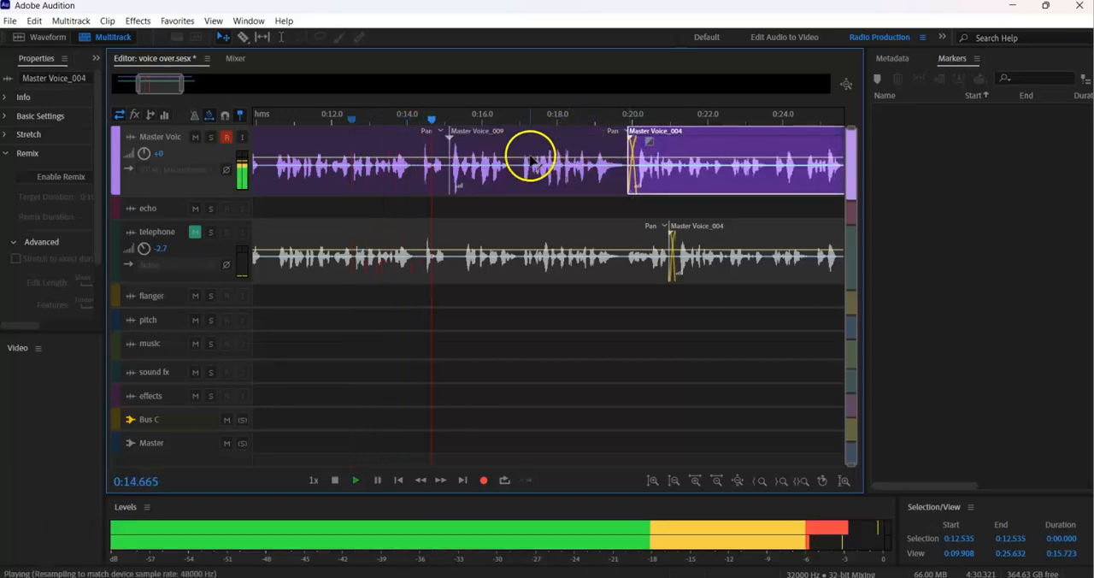
Fine-tune the overlaps around the new take, shifting the following clip to about 0:19.7, and play from about 0:12.5.
{"action": "key", "text": "space"}
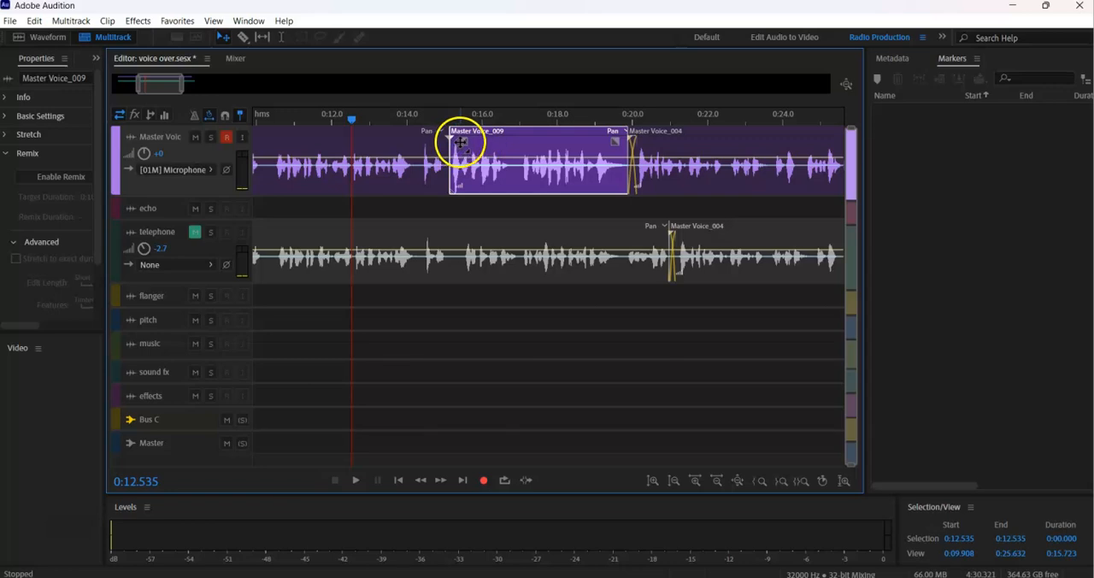
{"action": "key", "text": "space"}
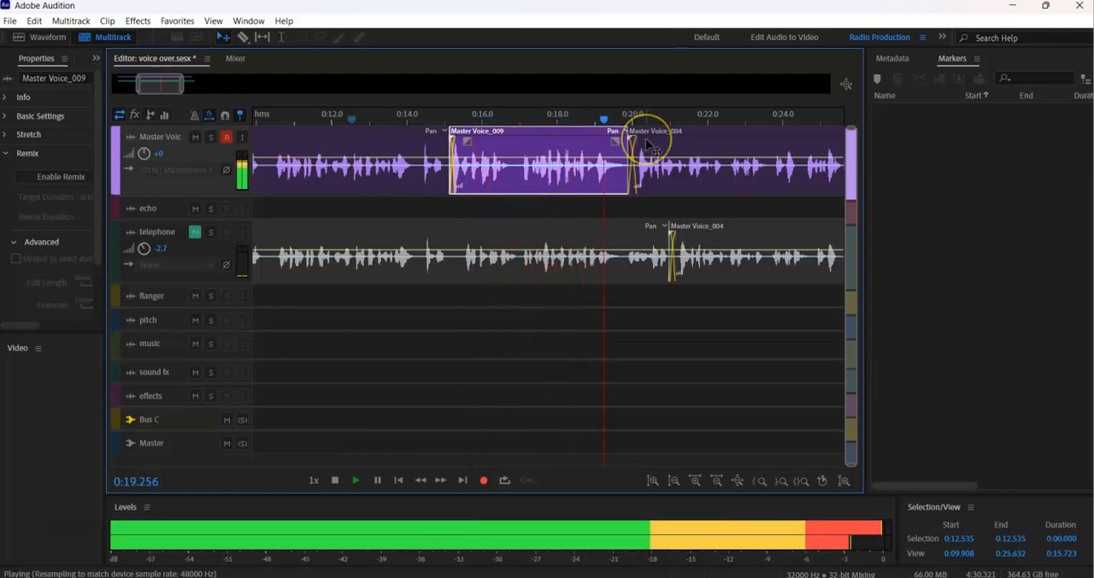
{"action": "left_click_drag", "start_coordinate": [181, 85], "coordinate": [193, 86]}
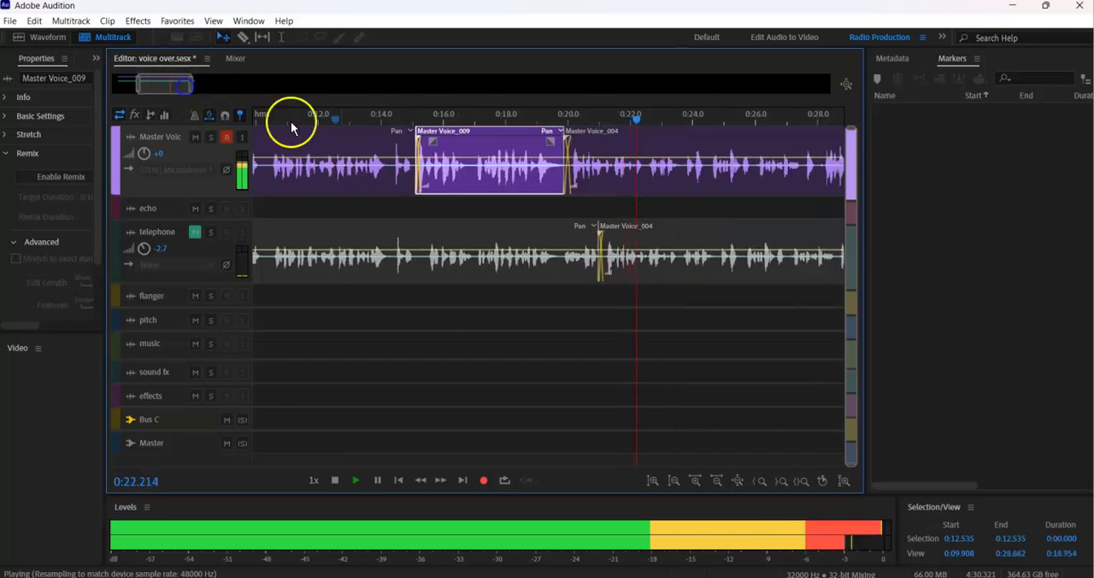
{"action": "key", "text": "space"}
{"action": "left_click", "coordinate": [580, 149]}
{"action": "left_click_drag", "start_coordinate": [580, 149], "coordinate": [576, 150]}
{"action": "key", "text": "space"}
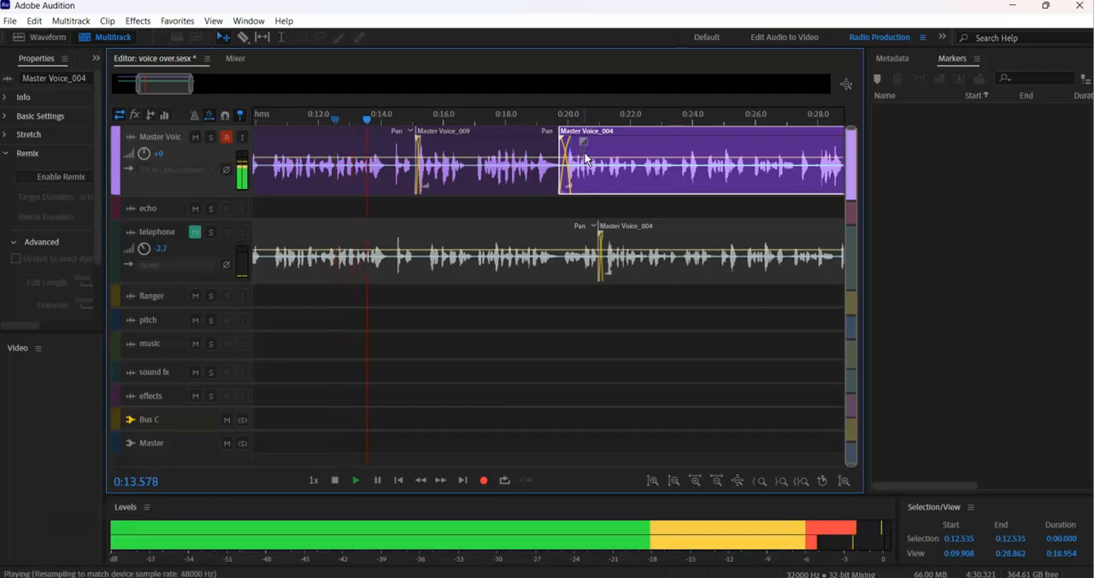
Save the multitrack session and listen through the rest of the Master Voice clips.
{"action": "key", "text": "ctrl+s"}
{"action": "left_click", "coordinate": [571, 313]}
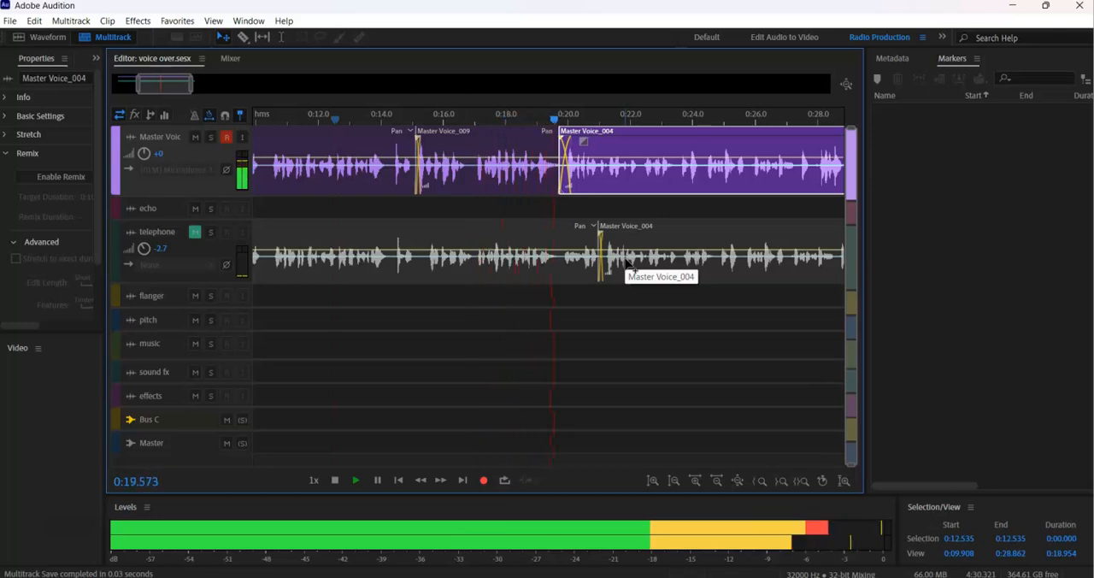
{"action": "mouse_move", "coordinate": [189, 84]}
{"action": "left_mouse_down"}
{"action": "mouse_move", "coordinate": [133, 89]}
{"action": "mouse_move", "coordinate": [206, 87]}
{"action": "left_mouse_up"}
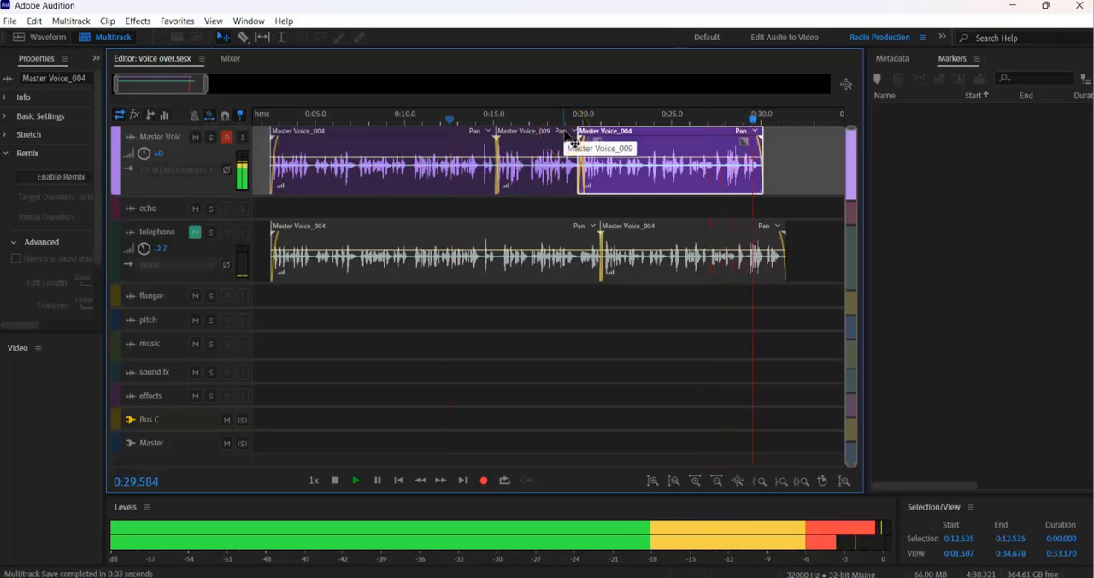
Save the session again and delete both old voice clips from the telephone track.
{"action": "key", "text": "space"}
{"action": "key", "text": "ctrl+s"}
{"action": "left_click_drag", "start_coordinate": [798, 229], "coordinate": [266, 274]}
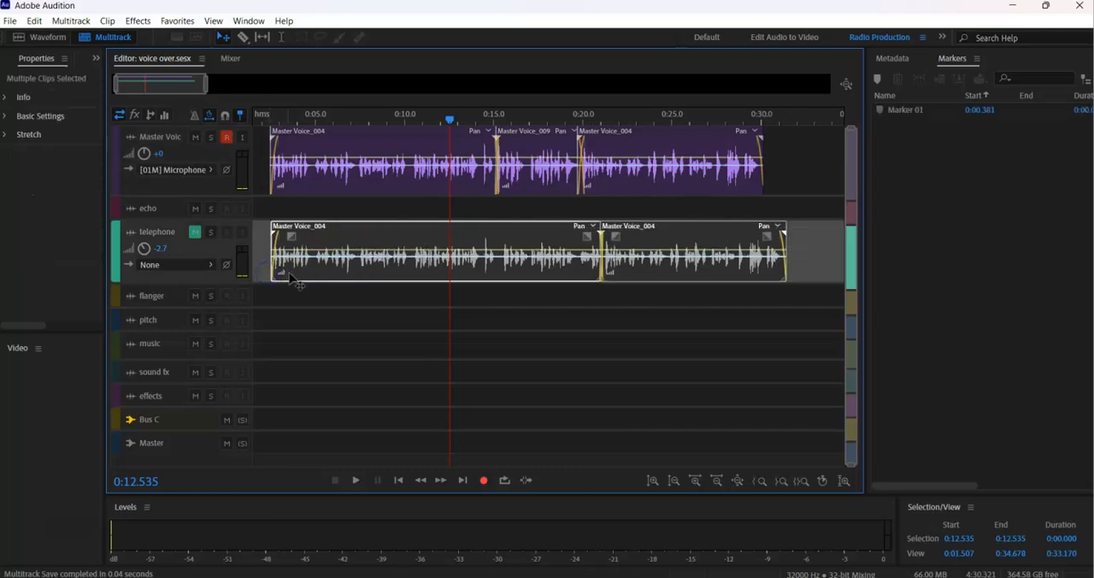
{"action": "key", "text": "Delete"}
Nudge the last Master Voice clip to about 0:19.8 and play the join from about 0:12.5.
{"action": "left_click", "coordinate": [610, 137]}
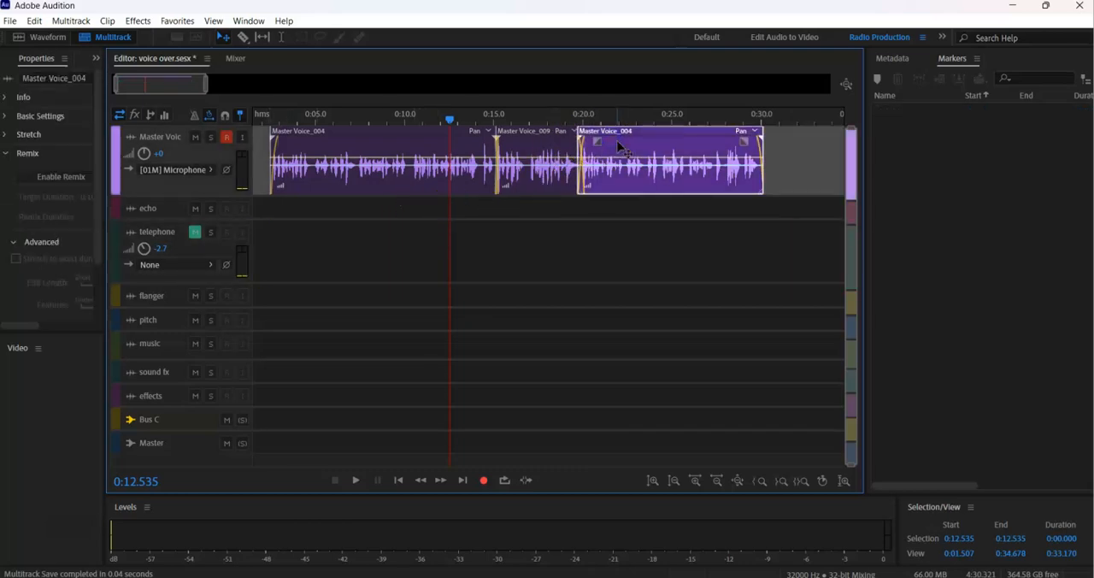
{"action": "left_click_drag", "start_coordinate": [620, 145], "coordinate": [621, 145]}
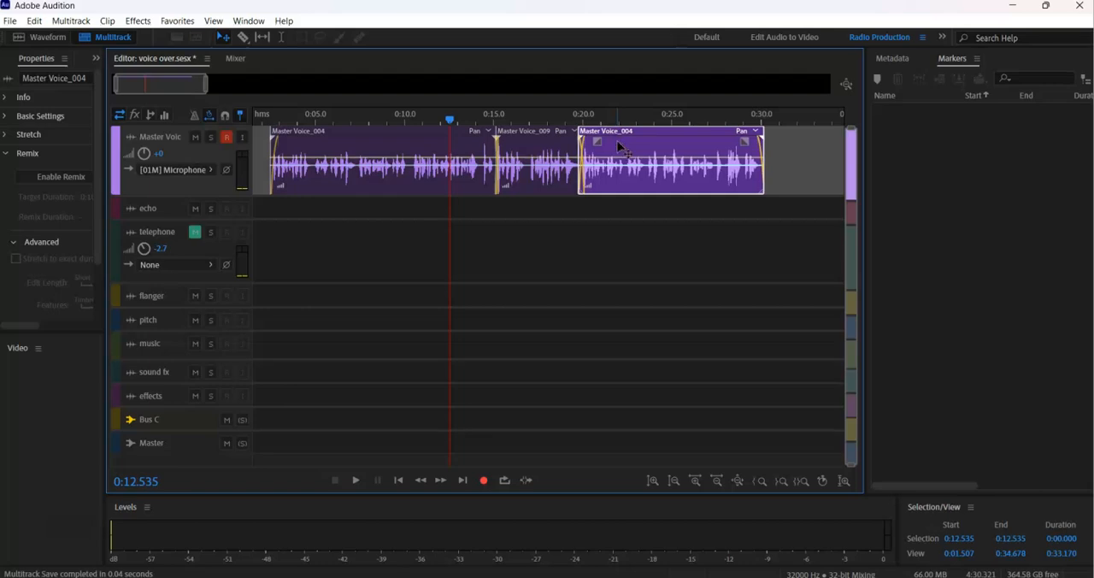
{"action": "left_click_drag", "start_coordinate": [619, 145], "coordinate": [620, 145]}
{"action": "key", "text": "space"}
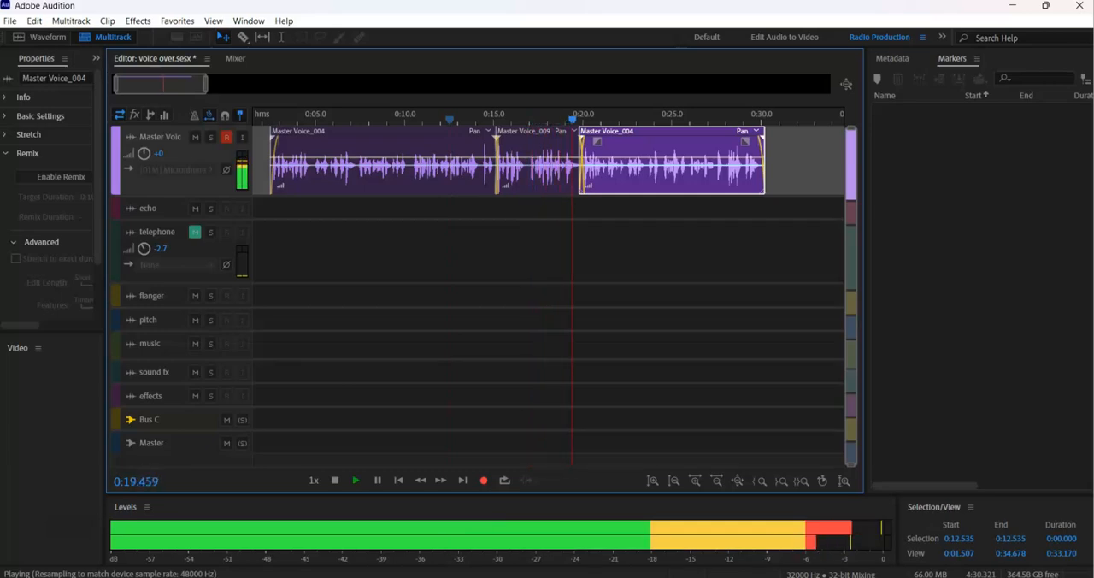
{"action": "key", "text": "space"}
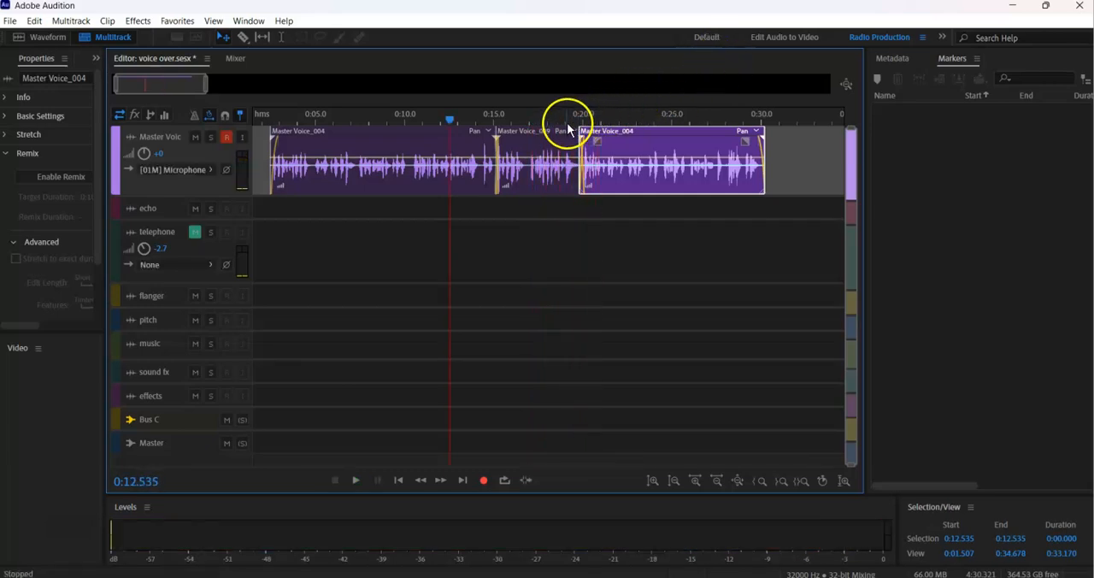
Trim the start of the last Master Voice clip to about 0:20.05 and replay the join from about 0:19.
{"action": "scroll", "coordinate": [617, 128], "scroll_direction": "up", "scroll_amount": 5}
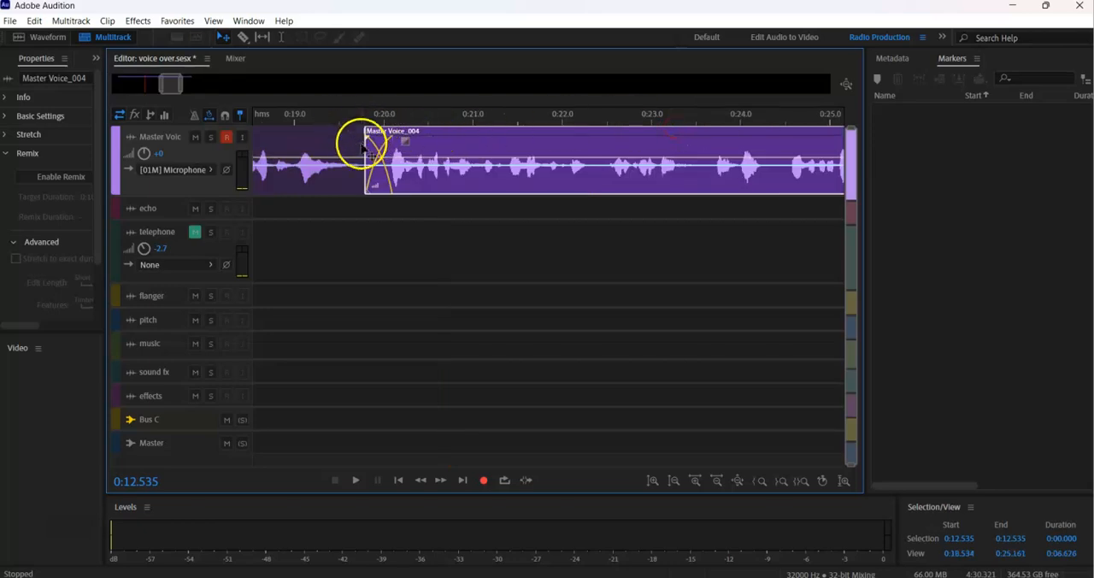
{"action": "left_click_drag", "start_coordinate": [366, 145], "coordinate": [389, 151]}
{"action": "left_click", "coordinate": [290, 117]}
{"action": "key", "text": "space"}
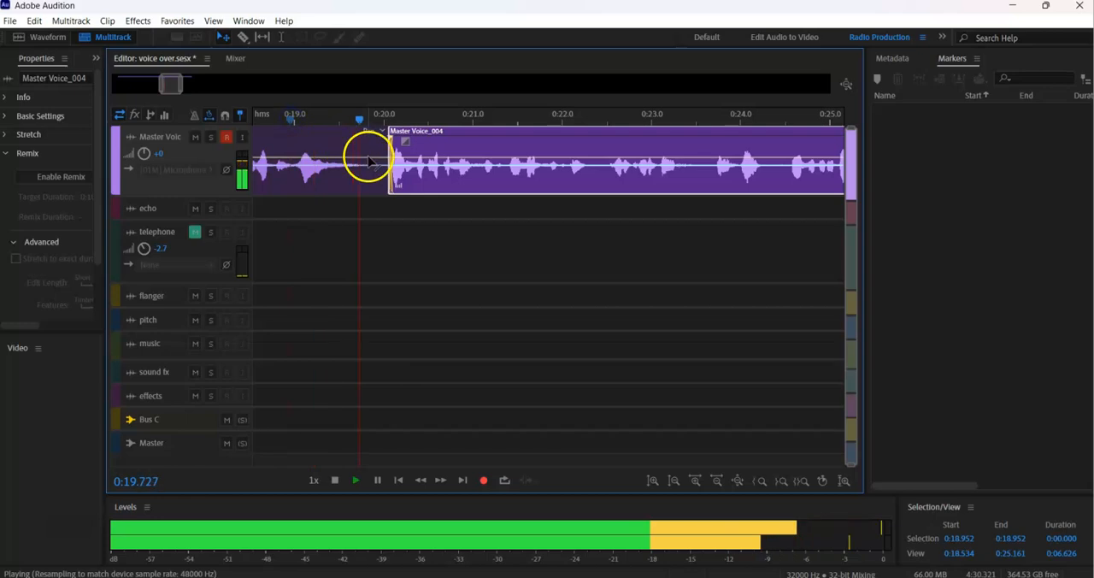
{"action": "key", "text": "space"}
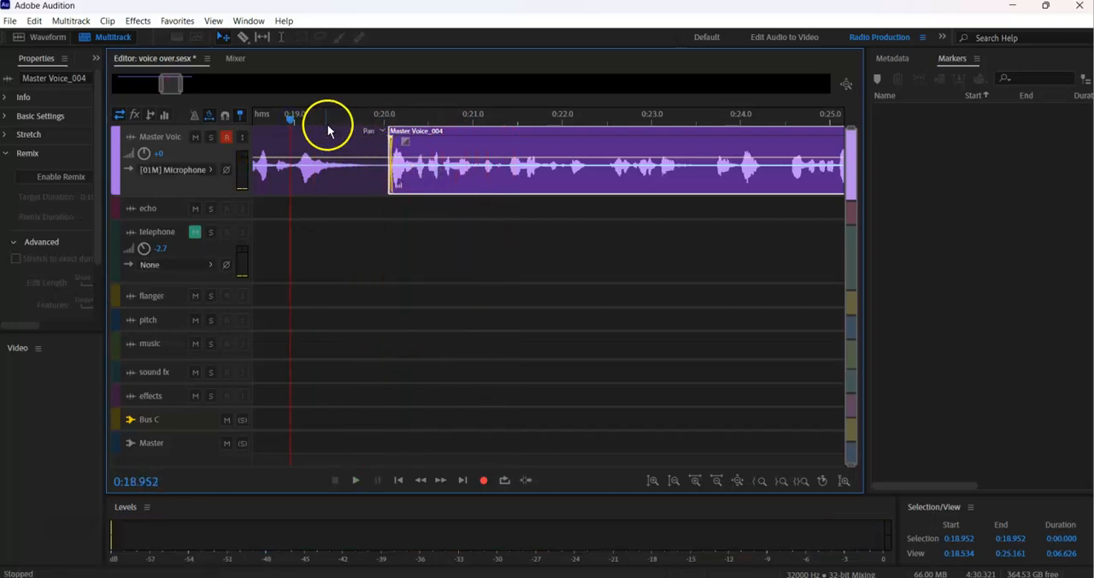
{"action": "left_click", "coordinate": [288, 122]}
{"action": "key", "text": "space"}
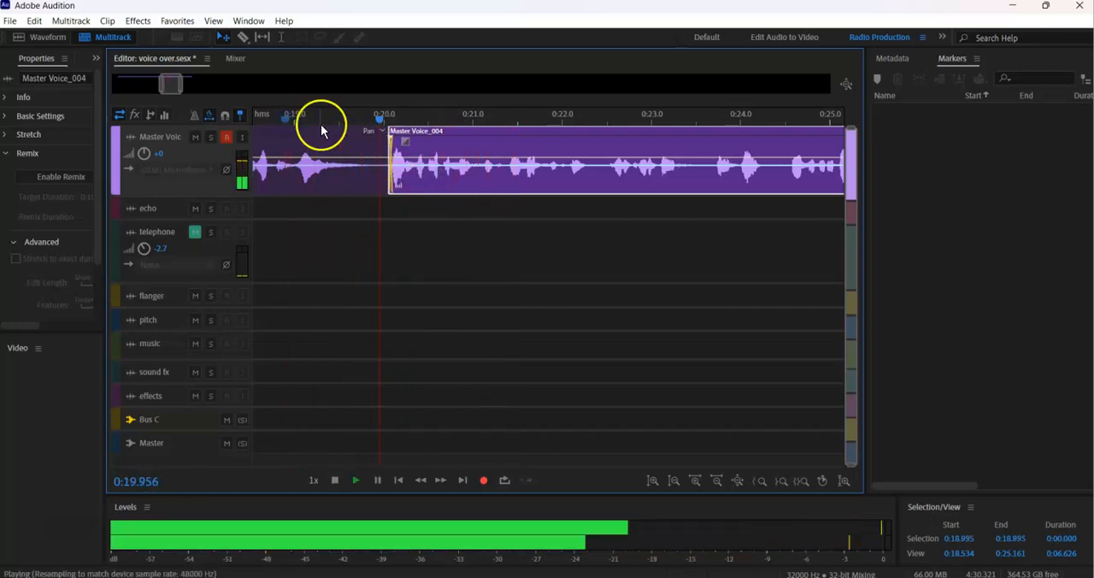
{"action": "key", "text": "space"}
{"action": "left_click_drag", "start_coordinate": [161, 91], "coordinate": [151, 89]}
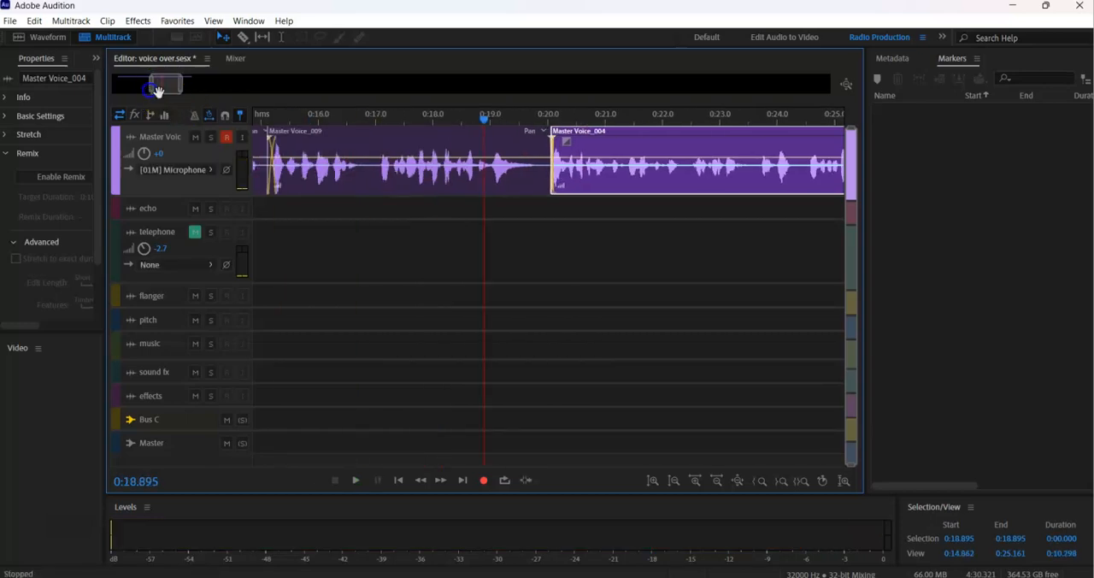
Play the replacement Master Voice clip from about 0:15 through its join with the last clip, and save the multitrack session.
{"action": "left_click", "coordinate": [336, 131]}
{"action": "key", "text": "space"}
{"action": "key", "text": "space"}
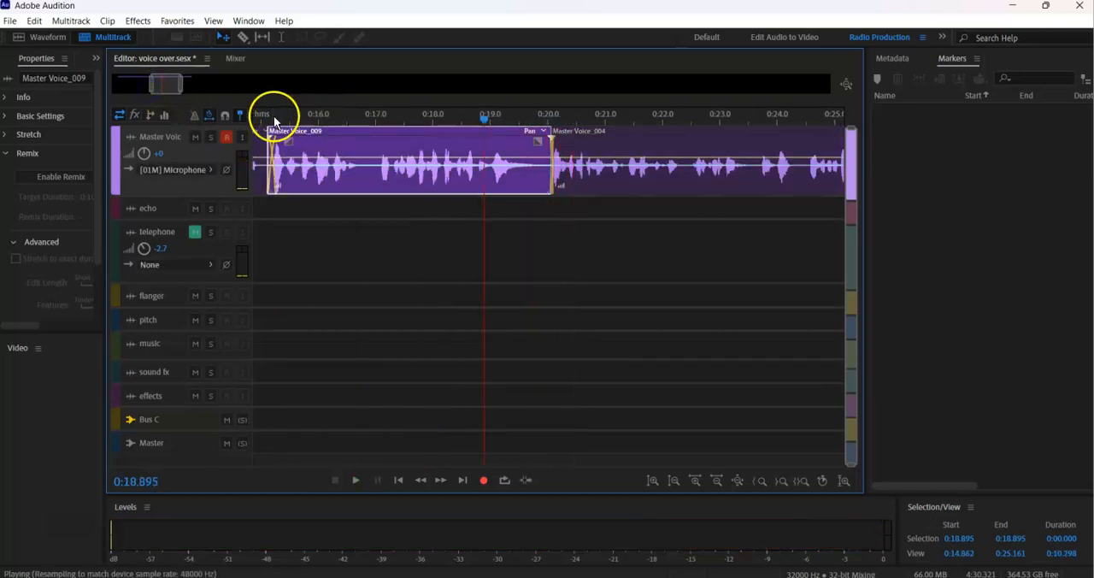
{"action": "left_click", "coordinate": [262, 117]}
{"action": "key", "text": "space"}
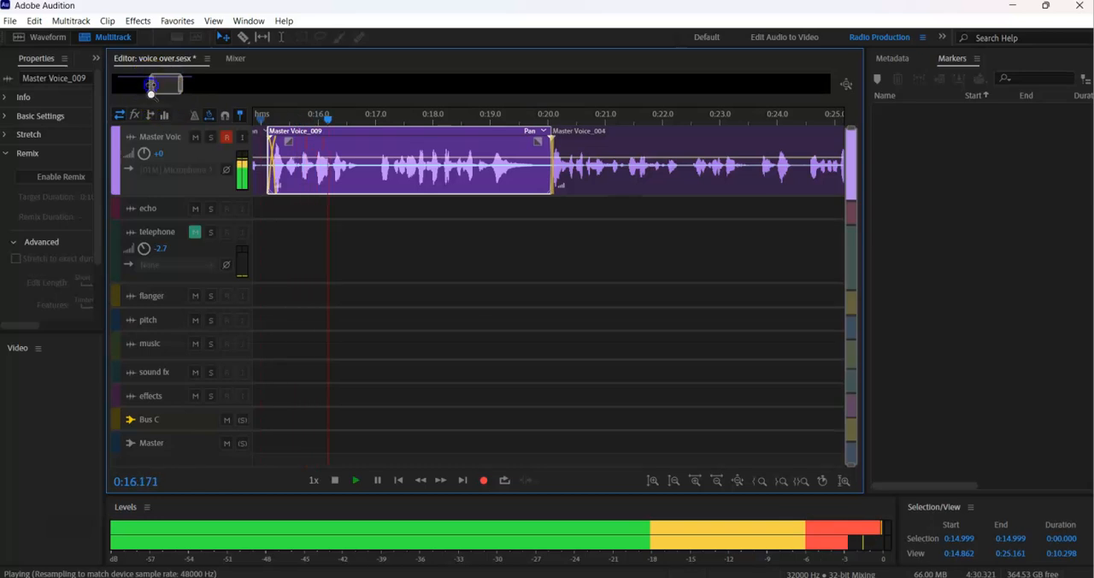
{"action": "left_click_drag", "start_coordinate": [151, 85], "coordinate": [144, 85]}
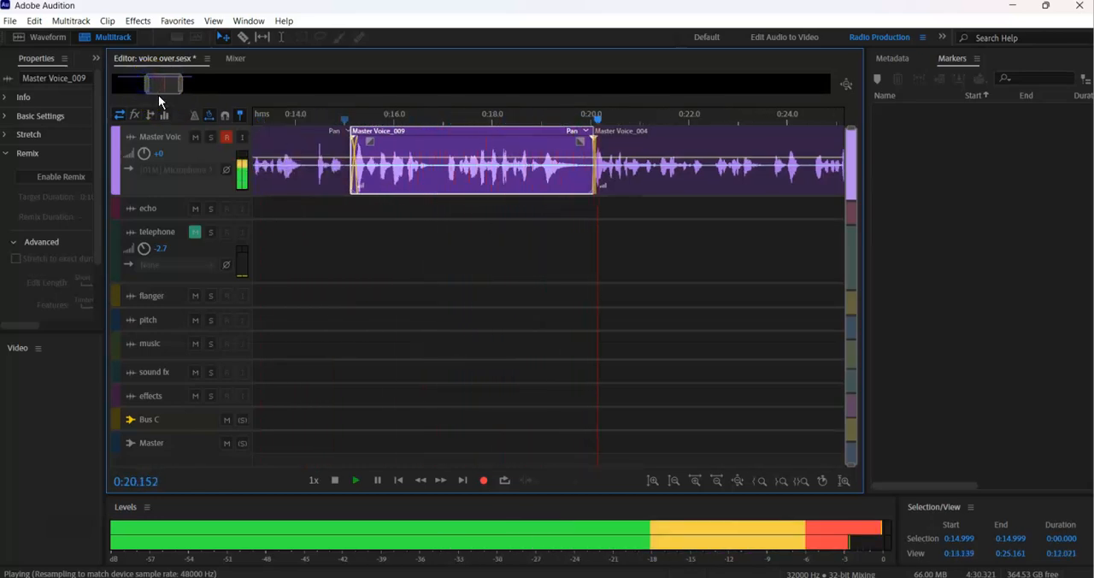
{"action": "key", "text": "space"}
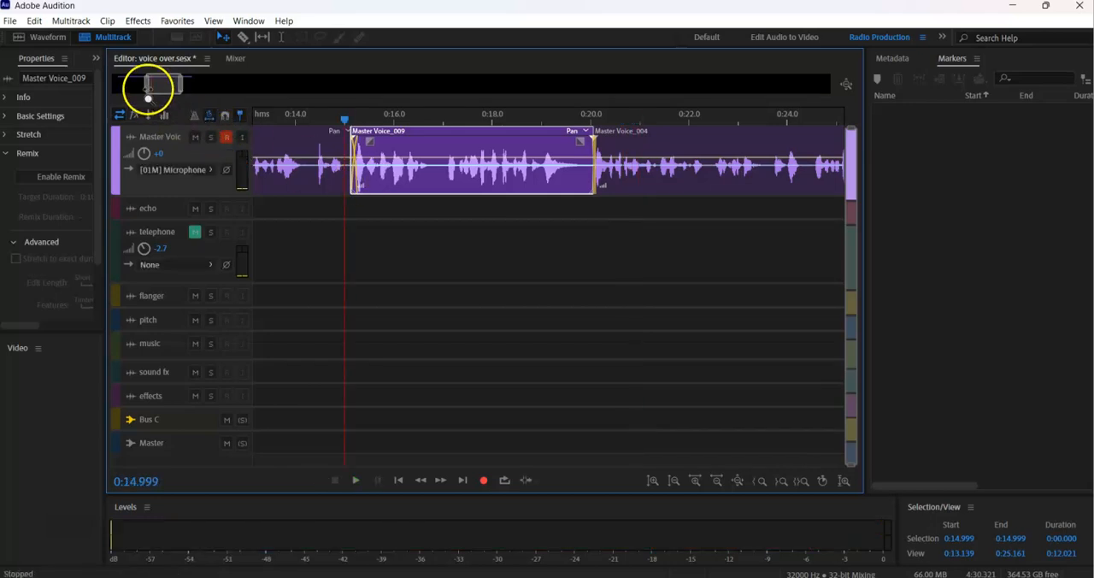
{"action": "left_click_drag", "start_coordinate": [148, 86], "coordinate": [124, 85]}
{"action": "key", "text": "ctrl+s"}
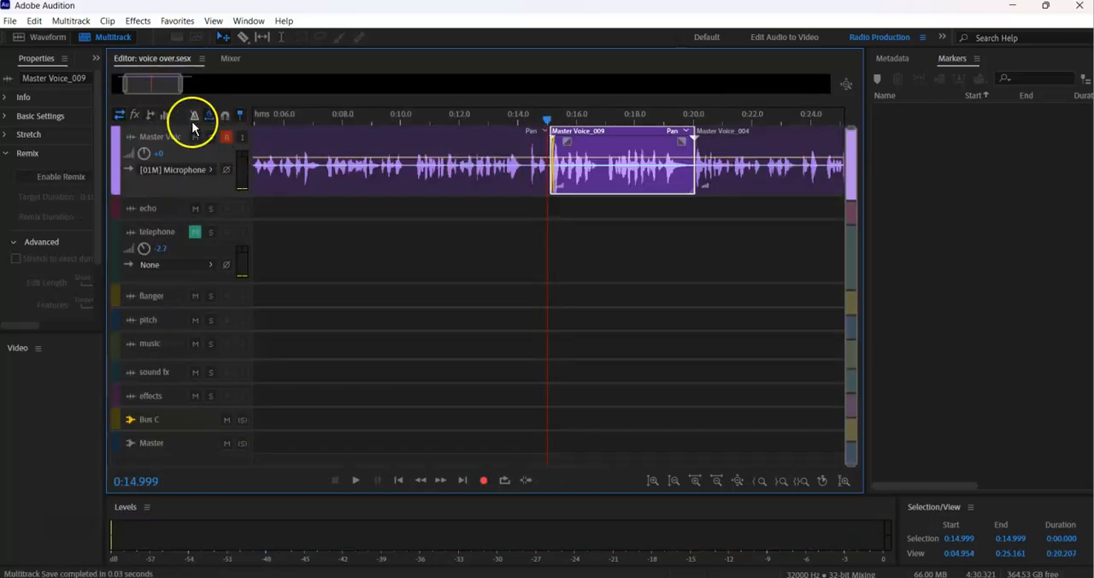
Play the voice-over from about 0:02.4 while following along with the script in the sticky note.
{"action": "scroll", "coordinate": [161, 90], "scroll_direction": "down", "scroll_amount": 2}
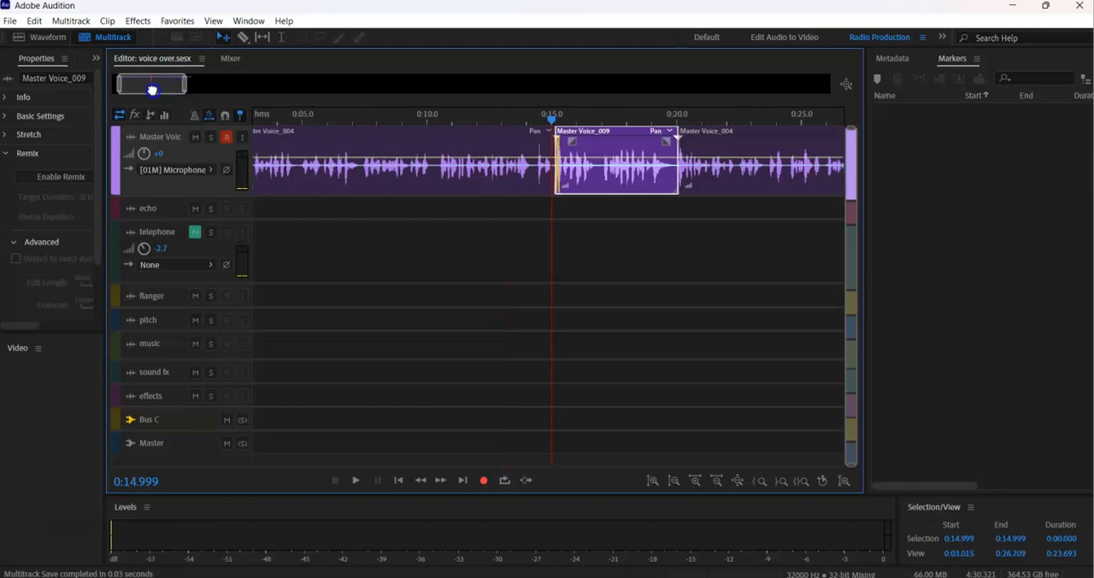
{"action": "left_click_drag", "start_coordinate": [145, 87], "coordinate": [141, 87]}
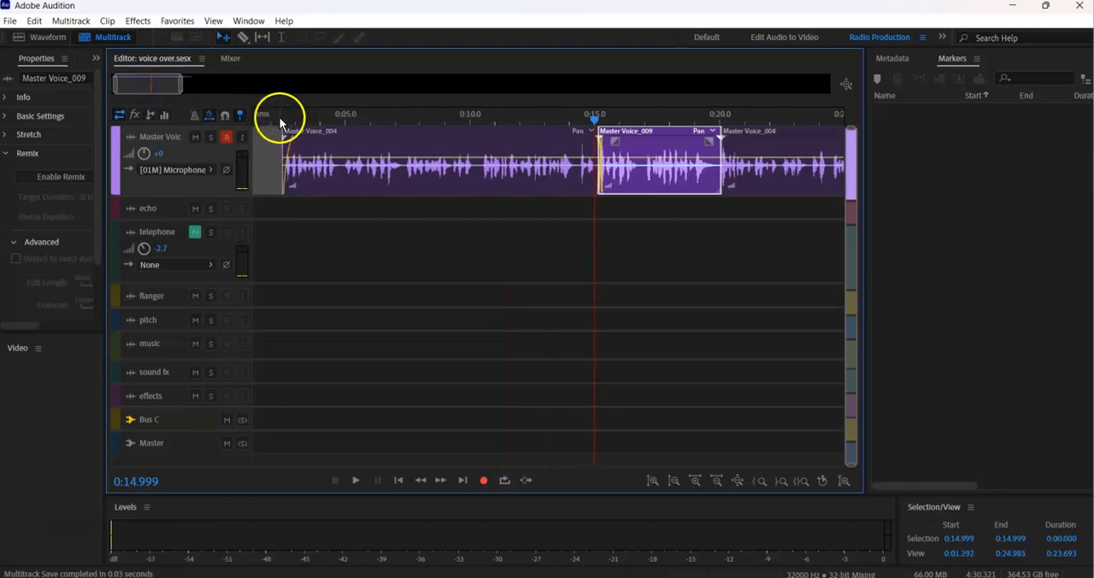
{"action": "key", "text": "space"}
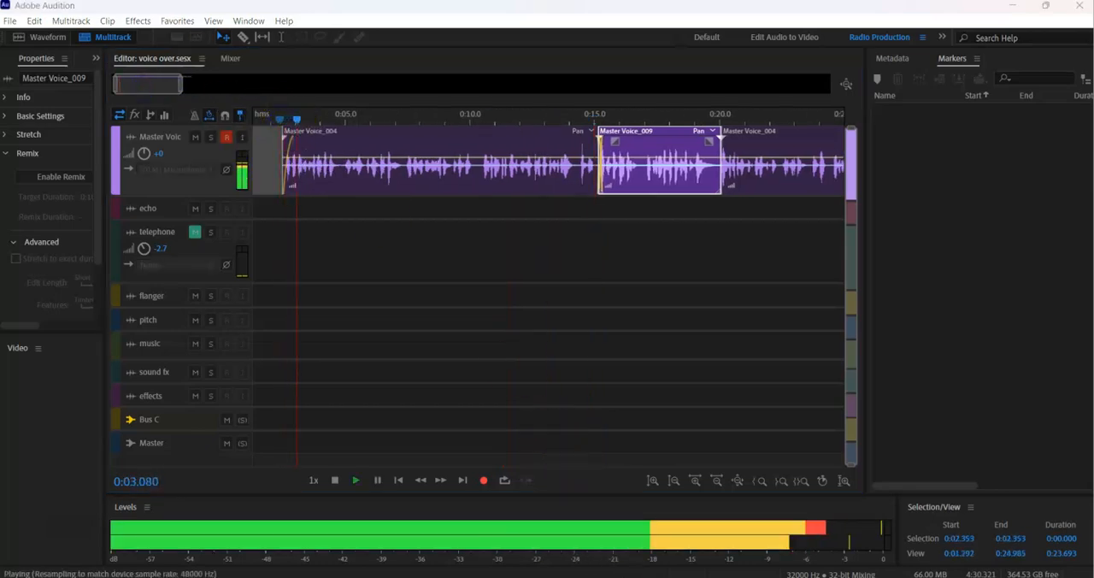
{"action": "left_click", "coordinate": [666, 548]}
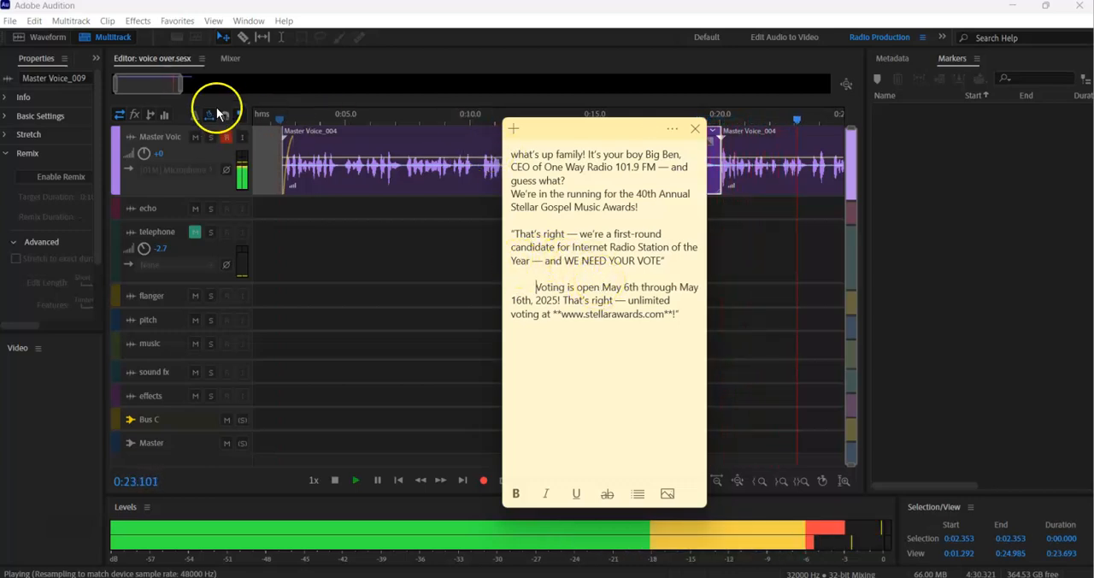
{"action": "left_click", "coordinate": [359, 122]}
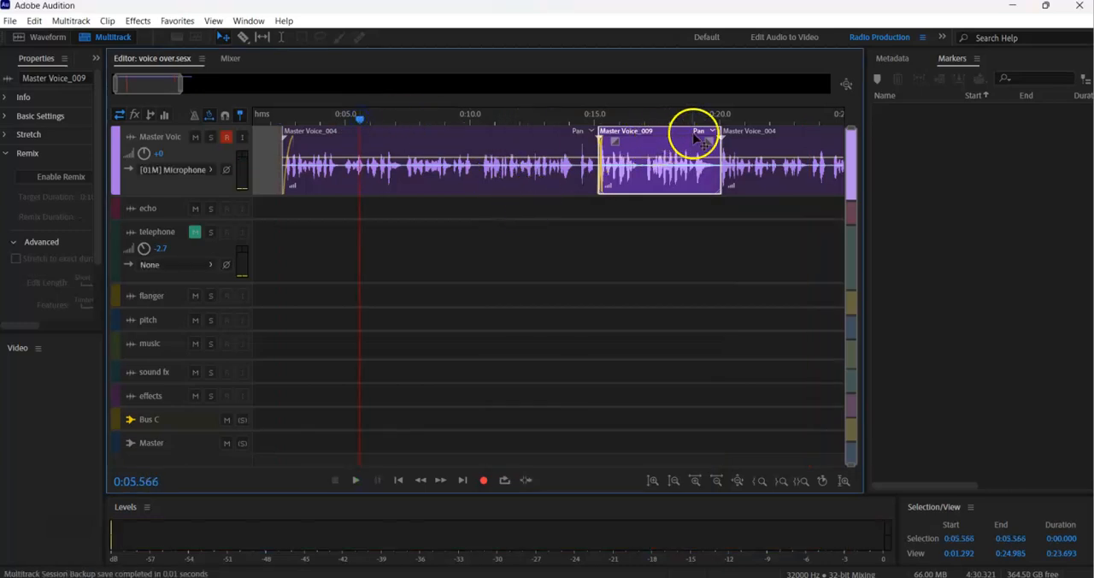
Move the last Master Voice clip away from the join, extend its start back to about 0:21.5 and play it from there.
{"action": "left_click_drag", "start_coordinate": [181, 83], "coordinate": [218, 83]}
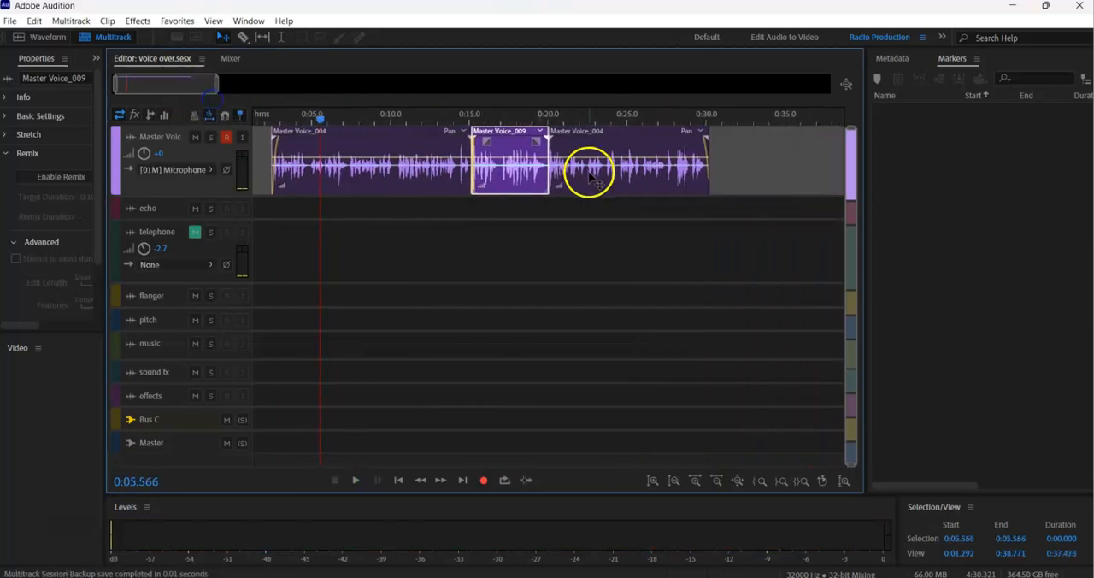
{"action": "left_click", "coordinate": [542, 120]}
{"action": "key", "text": "space"}
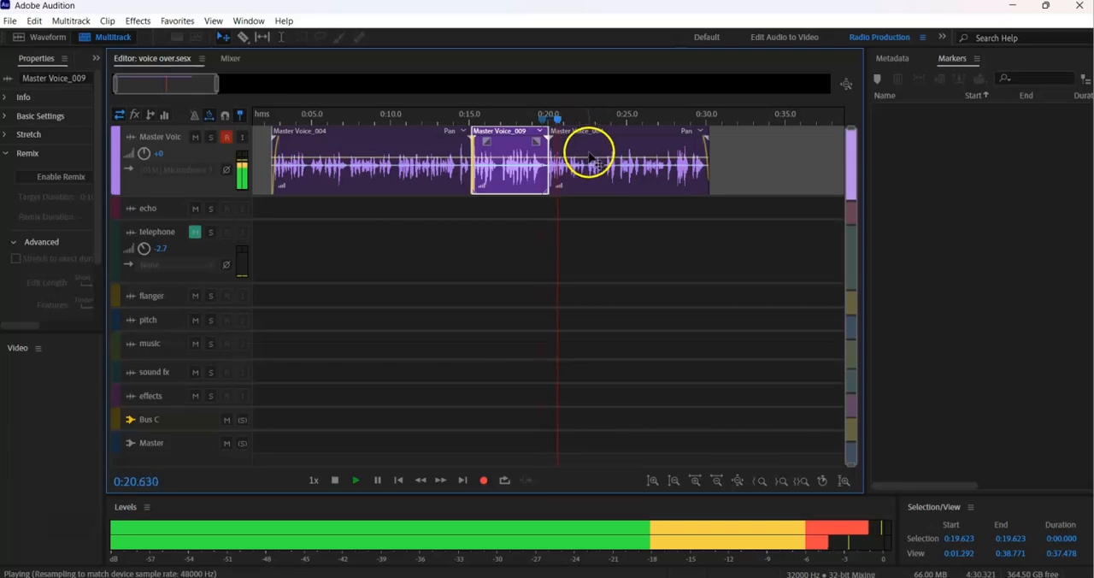
{"action": "key", "text": "space"}
{"action": "left_click_drag", "start_coordinate": [558, 152], "coordinate": [598, 154]}
{"action": "left_click", "coordinate": [571, 120]}
{"action": "key", "text": "space"}
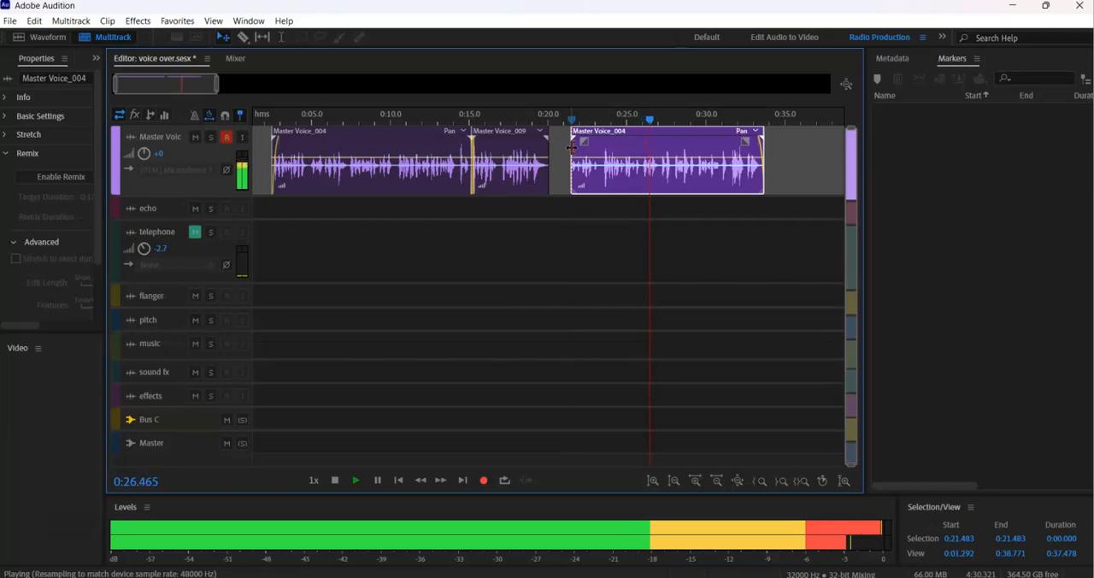
{"action": "key", "text": "space"}
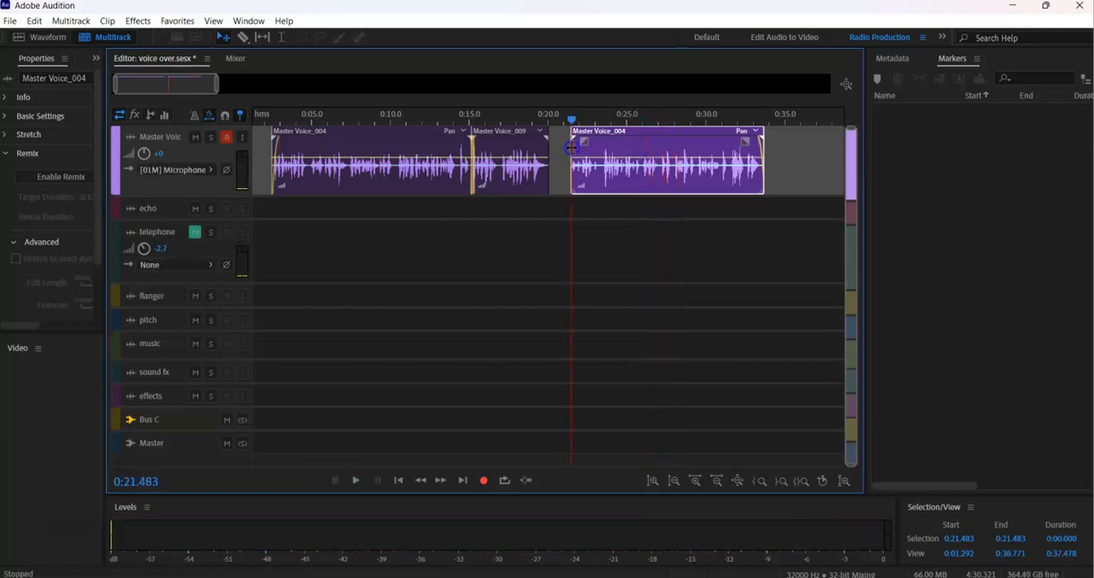
Trim the start of the last Master Voice clip to about 0:23.3 and play the preceding clip from about 0:17.2.
{"action": "left_click_drag", "start_coordinate": [571, 148], "coordinate": [595, 154]}
{"action": "left_click", "coordinate": [508, 129]}
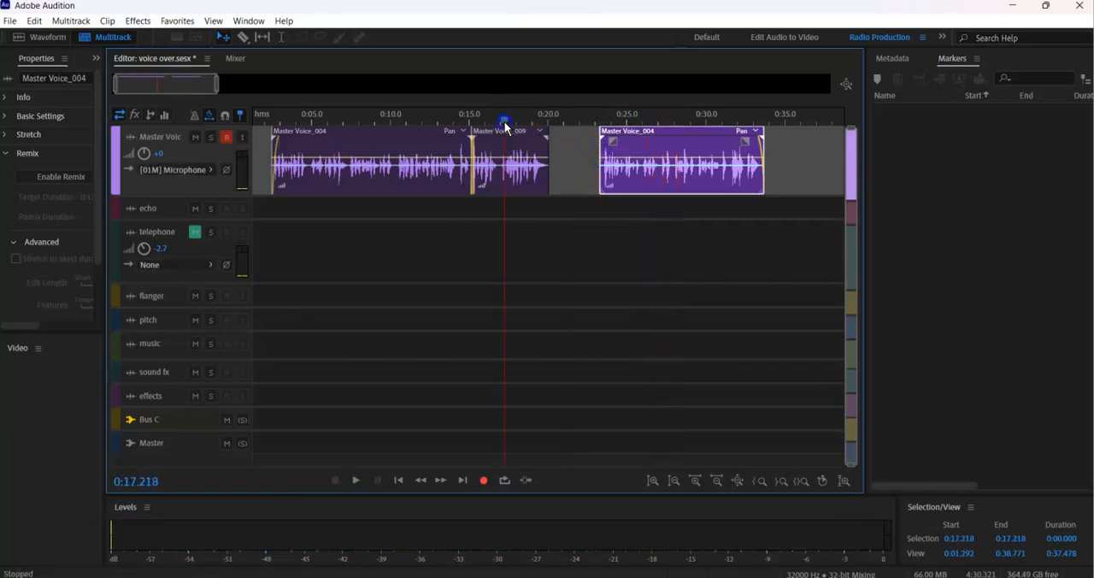
{"action": "key", "text": "space"}
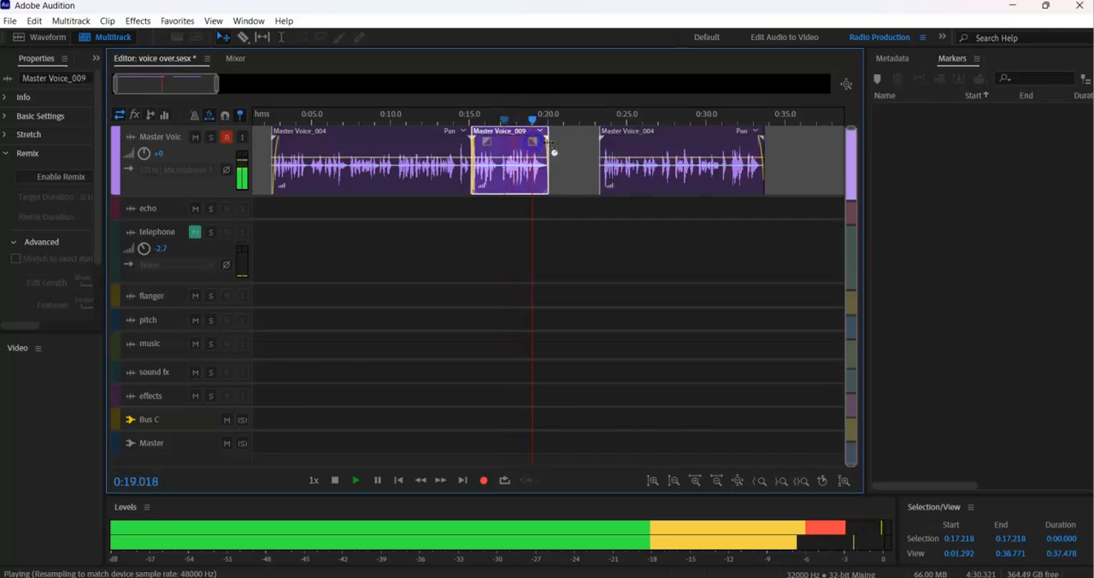
{"action": "left_click", "coordinate": [576, 152]}
{"action": "key", "text": "space"}
Review the script in the sticky note and move the last Master Voice clip to start at about 0:24.3.
{"action": "left_click", "coordinate": [629, 577]}
{"action": "left_click", "coordinate": [661, 560]}
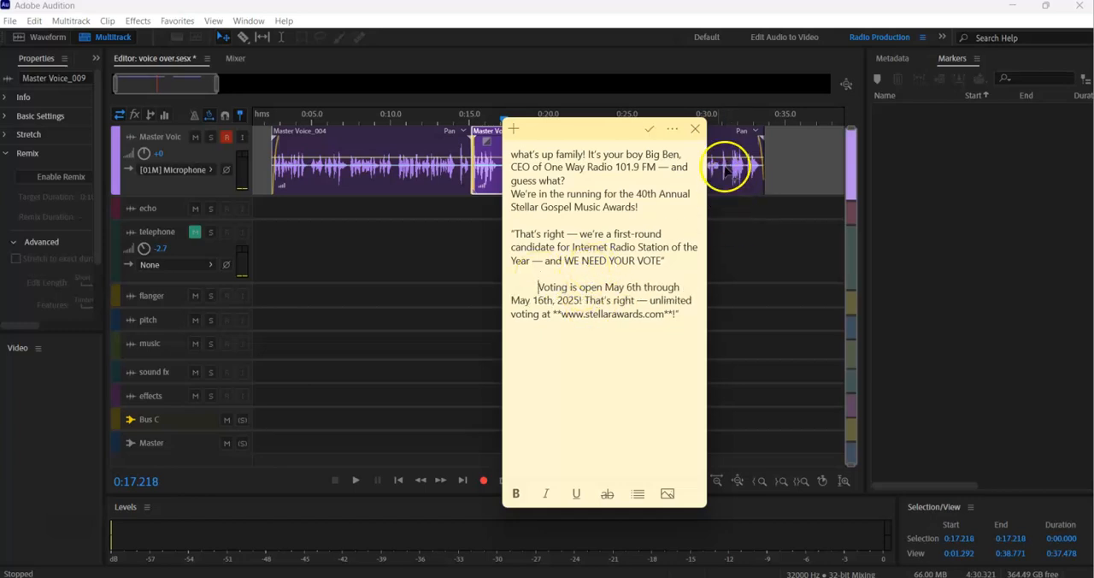
{"action": "left_click", "coordinate": [695, 129]}
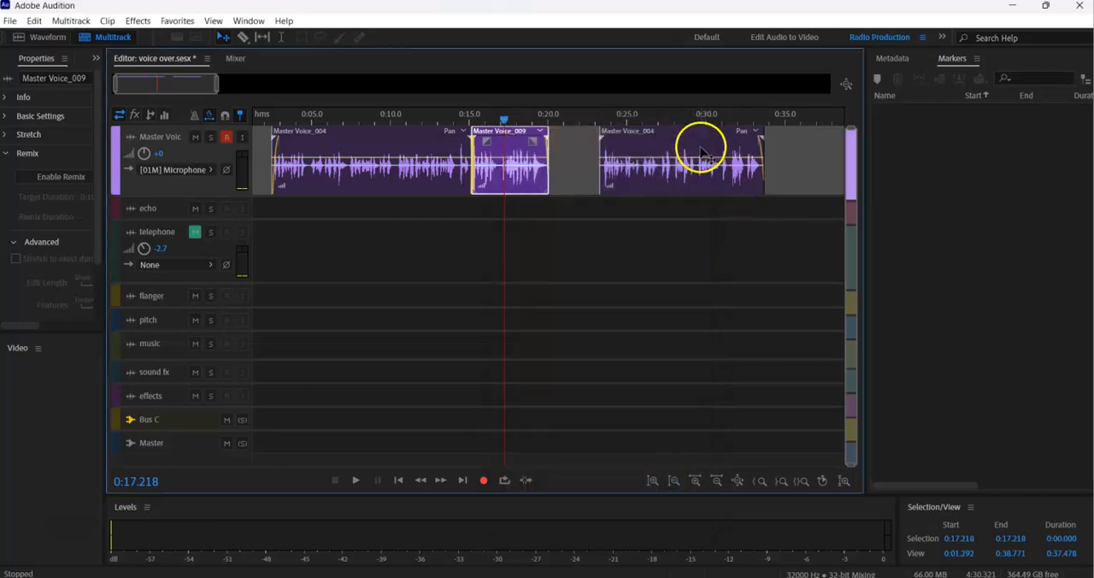
{"action": "left_click_drag", "start_coordinate": [704, 147], "coordinate": [721, 147]}
Play from about 0:15.4 and record a new Master Voice take from about 0:16.5 into the gap before the last clip.
{"action": "left_click", "coordinate": [475, 129]}
{"action": "key", "text": "space"}
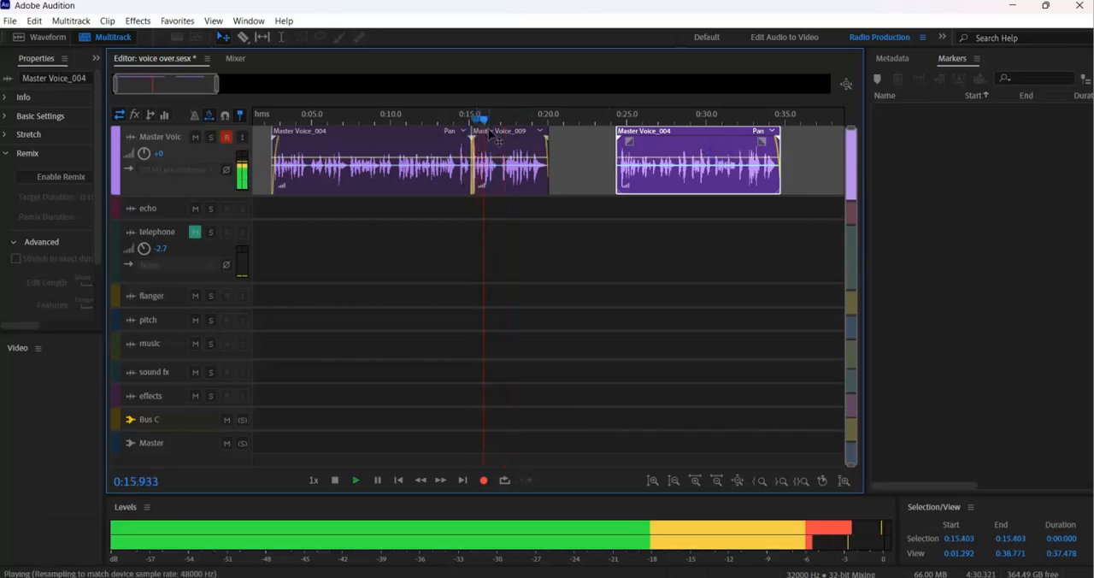
{"action": "key", "text": "shift+space"}
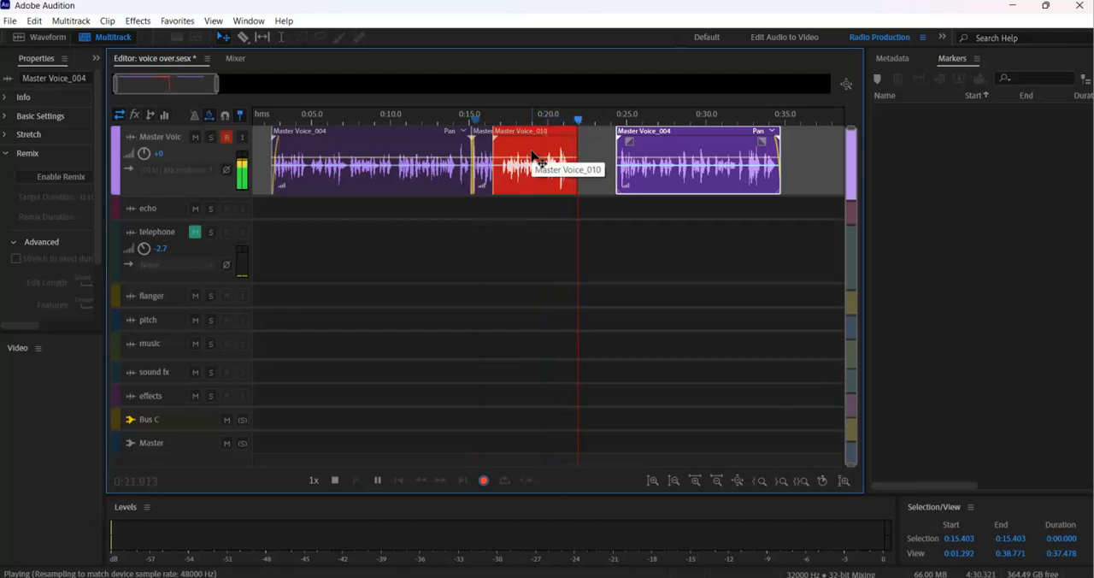
{"action": "key", "text": "space"}
{"action": "left_click", "coordinate": [484, 156]}
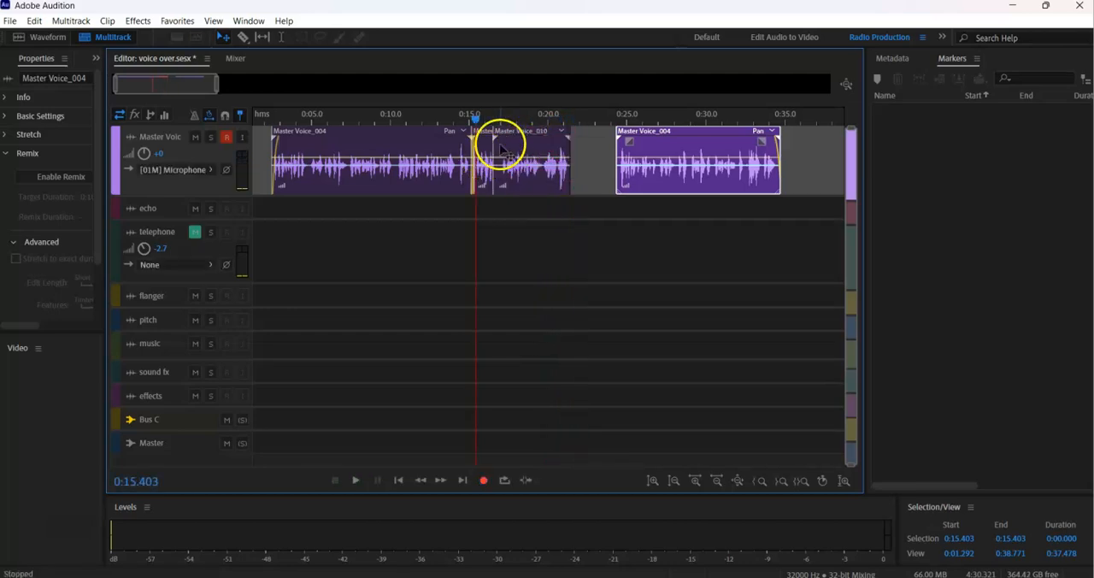
Trim the start of the new take to its final phrase, play the join from about 0:18.3 and shift the clip to about 0:20.
{"action": "left_click_drag", "start_coordinate": [494, 147], "coordinate": [542, 154]}
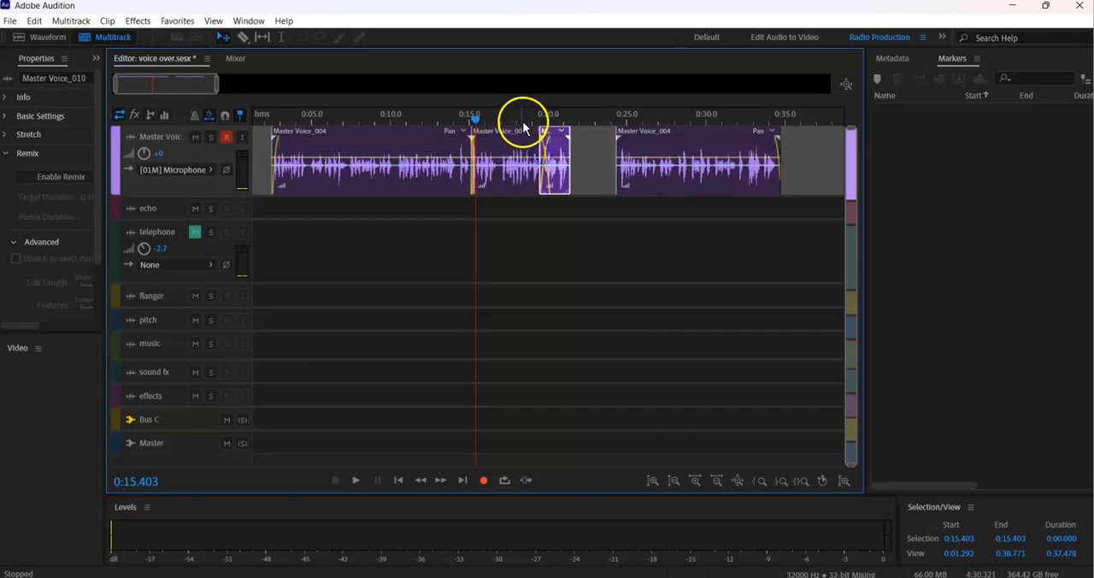
{"action": "left_click", "coordinate": [521, 120]}
{"action": "key", "text": "space"}
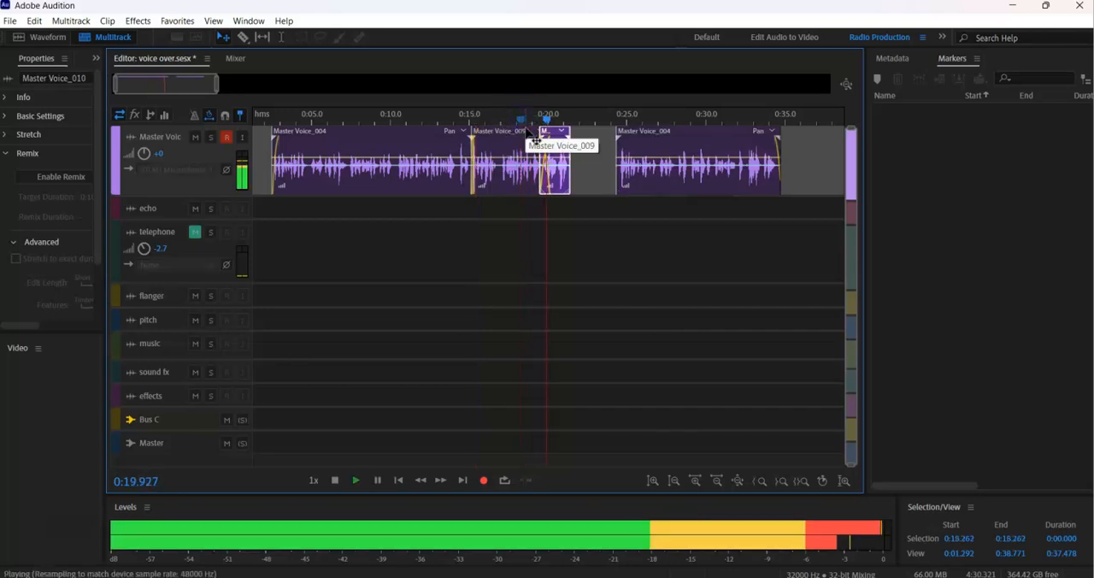
{"action": "key", "text": "space"}
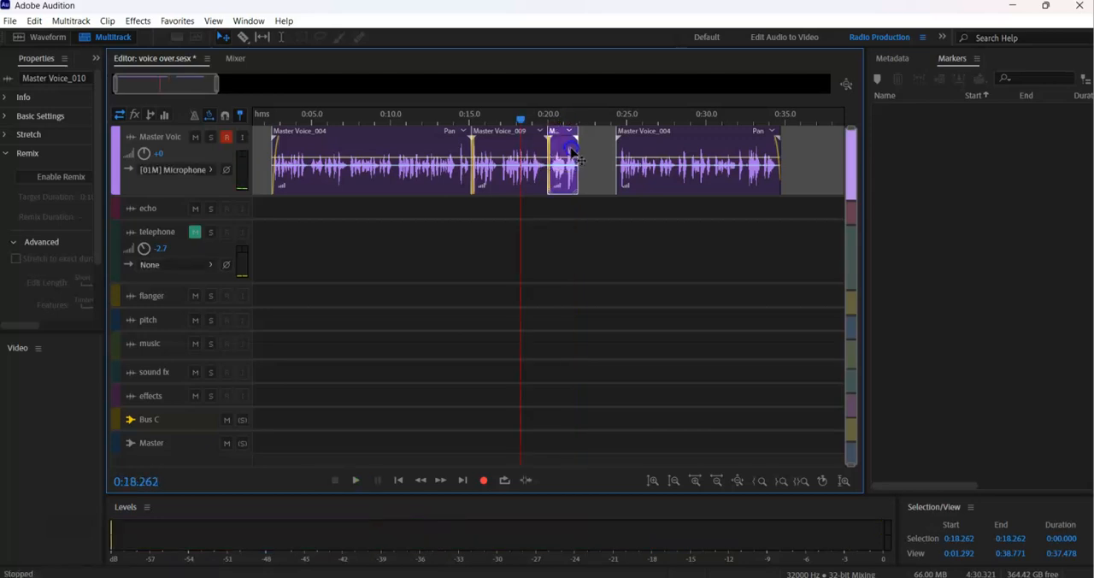
Capture a noise print for Noise Reduction from the silent opening of the new take's waveform, from 0:17.236 to 0:17.673.
{"action": "double_click", "coordinate": [565, 150]}
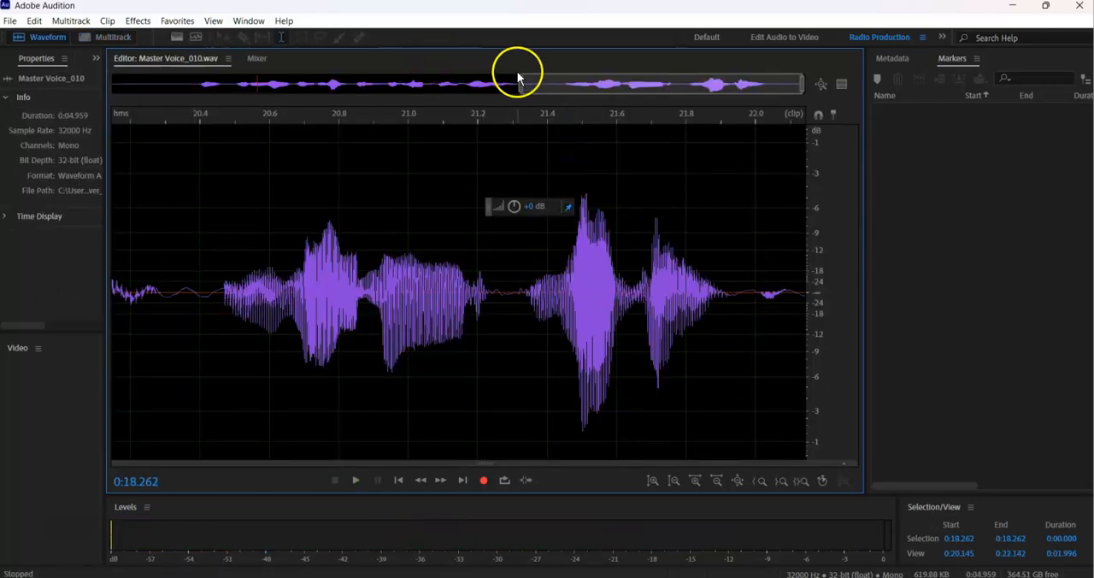
{"action": "left_click_drag", "start_coordinate": [518, 83], "coordinate": [111, 98]}
{"action": "left_click_drag", "start_coordinate": [176, 276], "coordinate": [115, 262]}
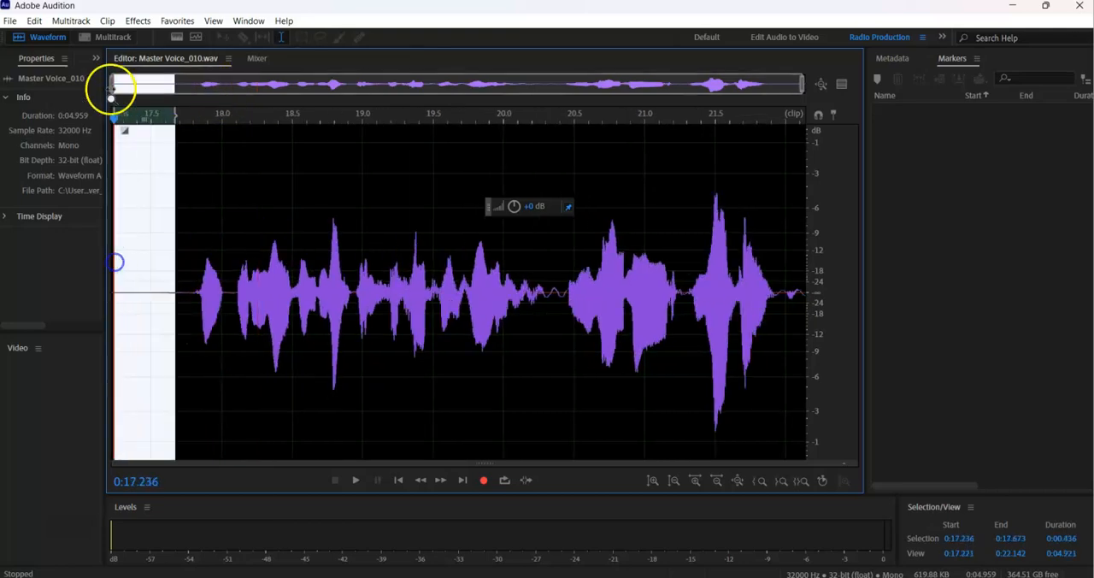
{"action": "left_click", "coordinate": [137, 21]}
{"action": "left_click", "coordinate": [222, 264]}
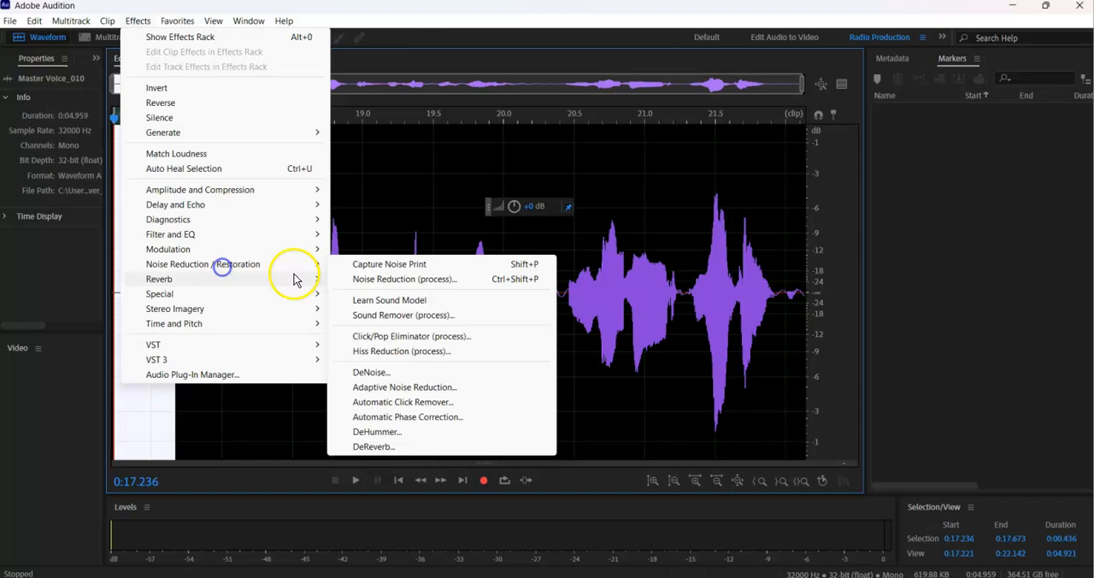
{"action": "left_click", "coordinate": [353, 288]}
{"action": "left_click", "coordinate": [267, 195]}
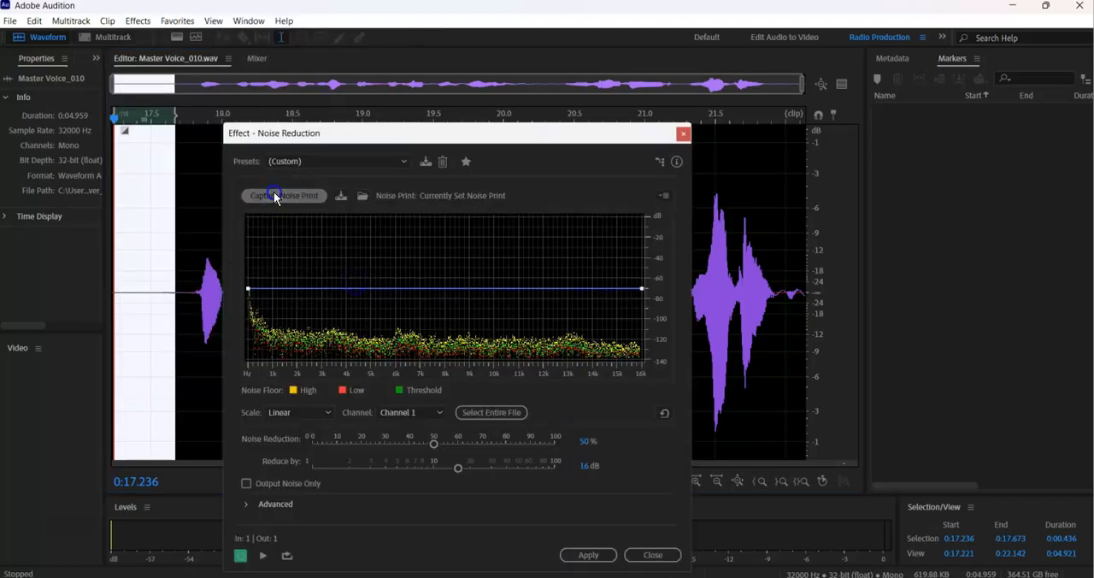
Apply Noise Reduction at 50% and 16 dB to the entire new take and return to the multitrack session.
{"action": "double_click", "coordinate": [755, 186]}
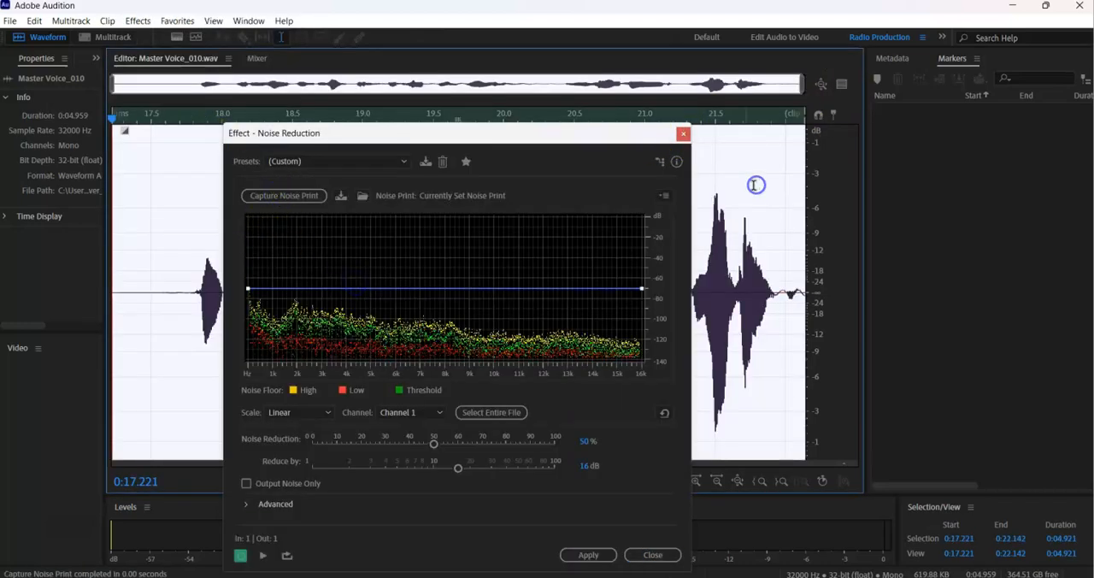
{"action": "left_click", "coordinate": [599, 560]}
{"action": "left_click", "coordinate": [600, 560]}
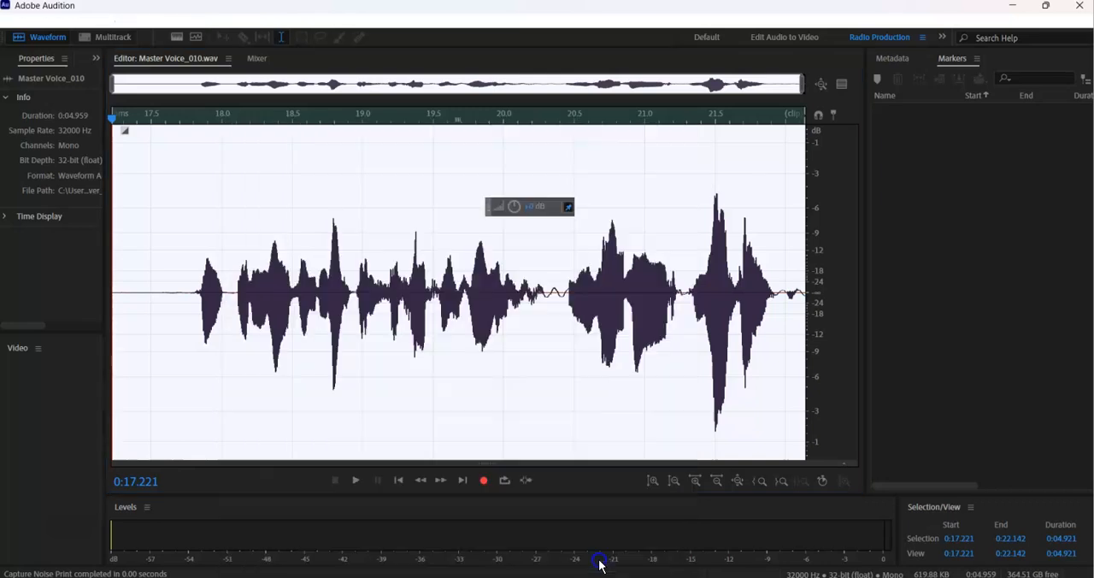
{"action": "key", "text": "0"}
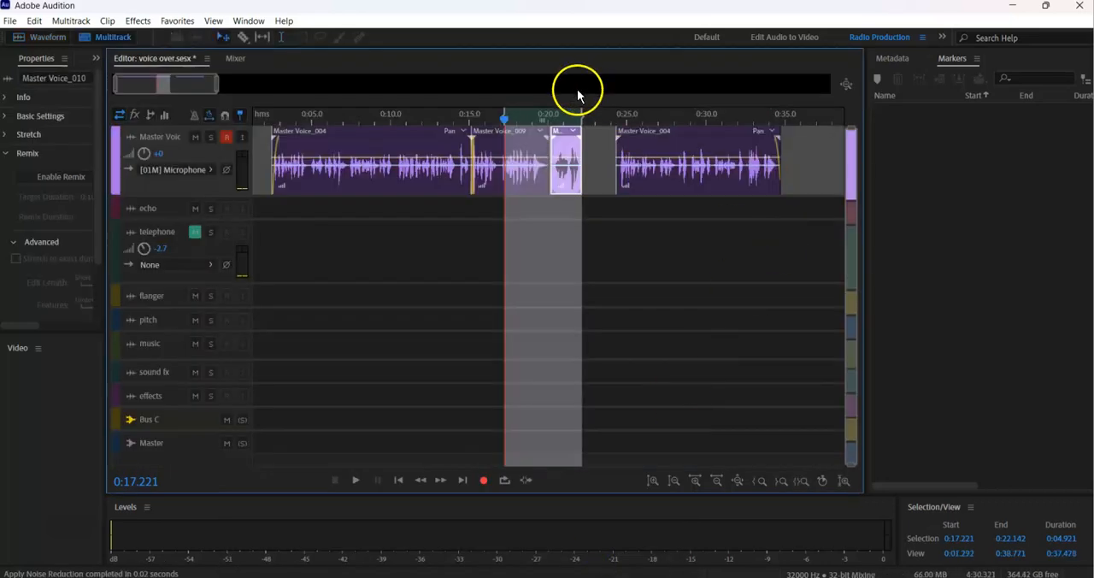
Clear the multitrack time selection and play the join into the cleaned take from about 0:15.6.
{"action": "key", "text": "space"}
{"action": "right_click", "coordinate": [544, 112]}
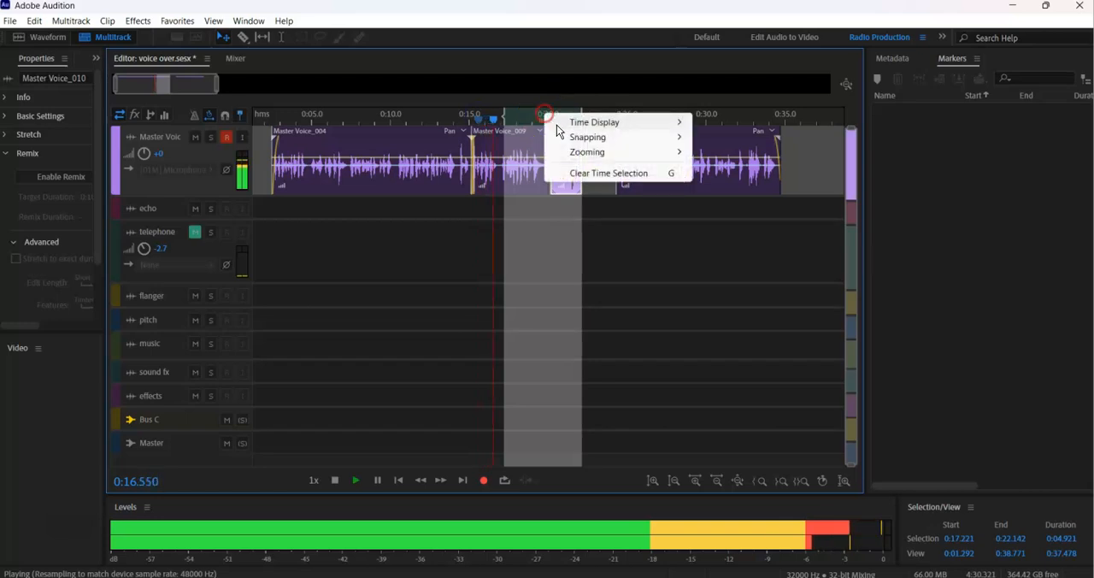
{"action": "left_click", "coordinate": [580, 174]}
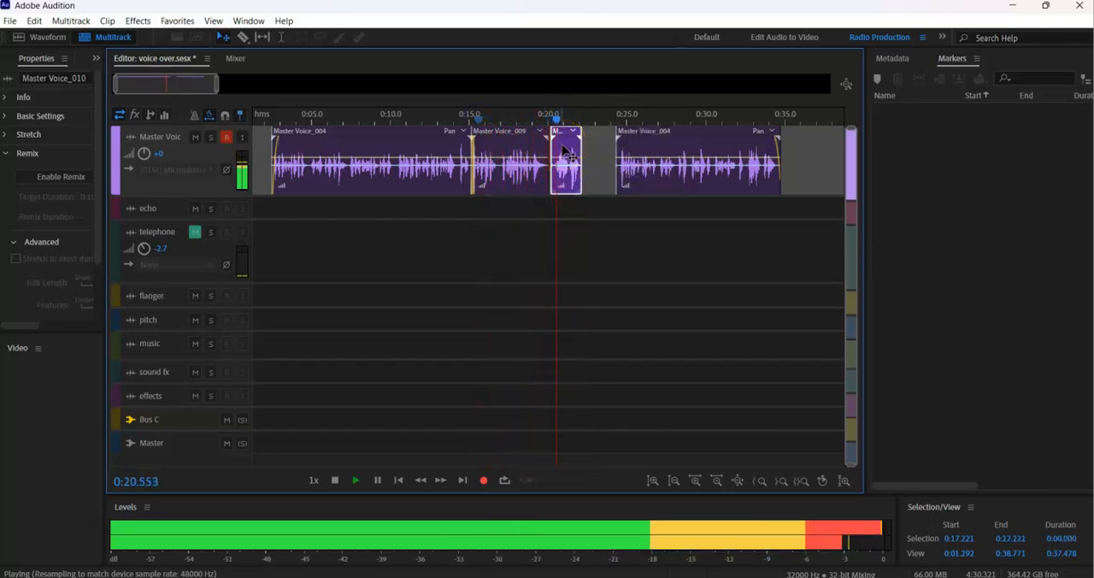
{"action": "key", "text": "space"}
Shift the cleaned take slightly later, trim its start to about 0:20.6 and replay from about 0:15.6.
{"action": "left_click_drag", "start_coordinate": [532, 121], "coordinate": [622, 134]}
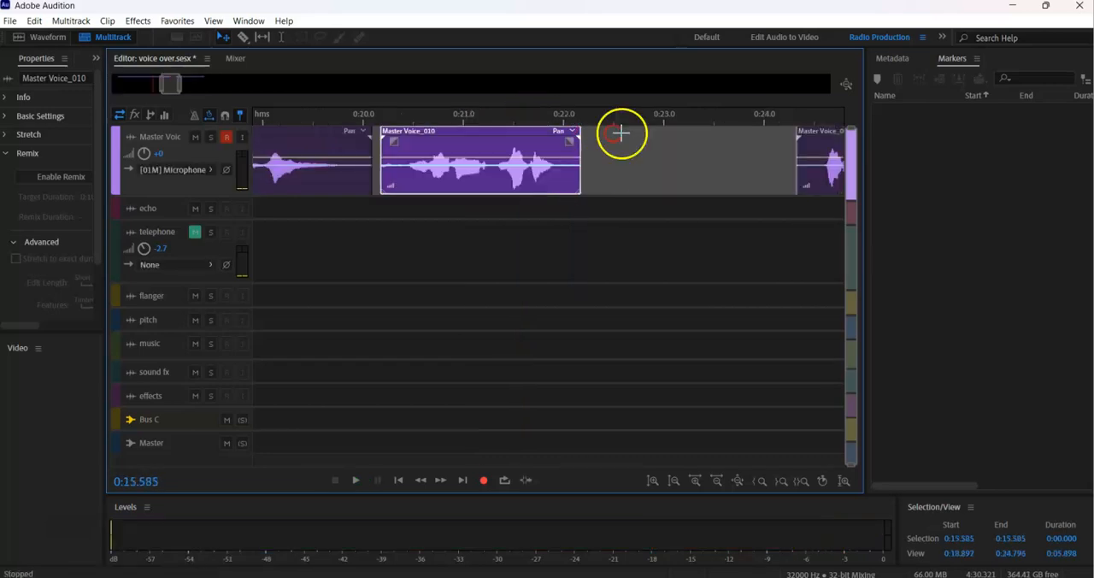
{"action": "left_click_drag", "start_coordinate": [466, 155], "coordinate": [476, 154]}
{"action": "left_click_drag", "start_coordinate": [397, 147], "coordinate": [421, 147]}
{"action": "left_click", "coordinate": [417, 127]}
{"action": "key", "text": "space"}
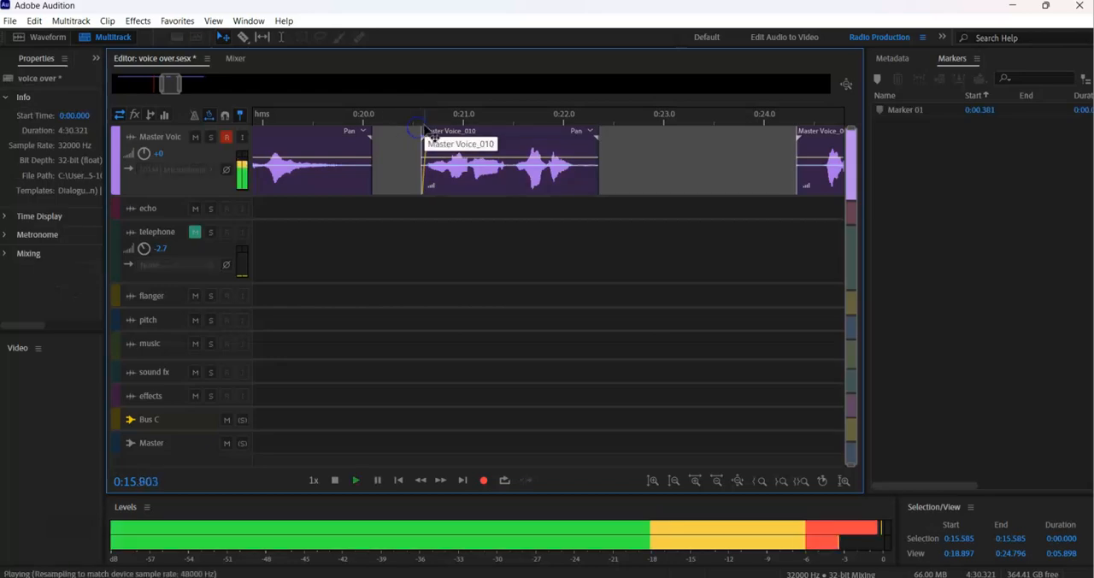
Stop playback and play the cleaned Master Voice_010 take from 0:20.538.
{"action": "key", "text": "space"}
{"action": "left_click", "coordinate": [417, 119]}
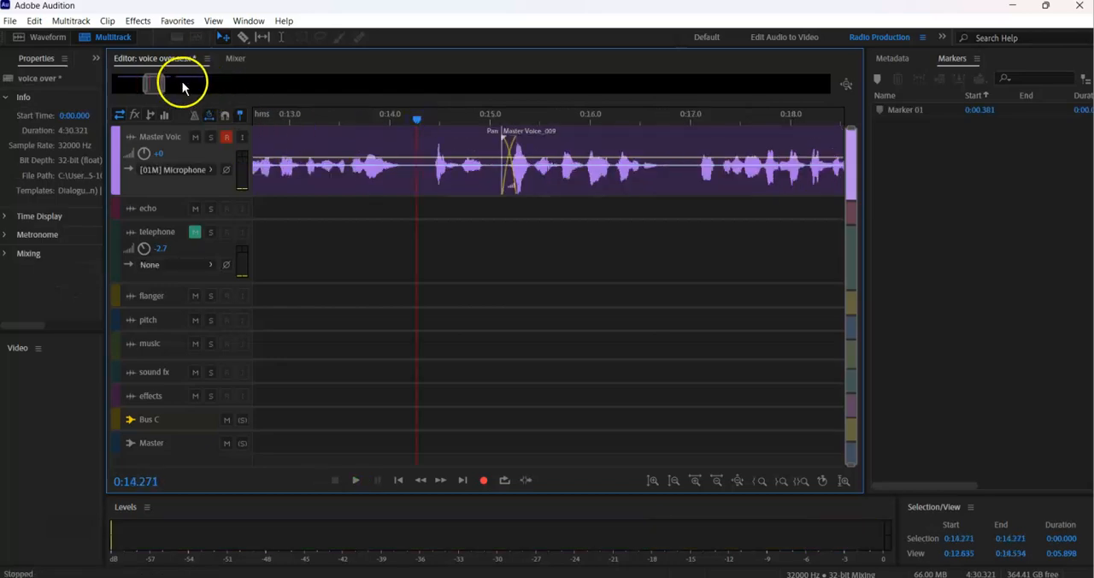
{"action": "left_click_drag", "start_coordinate": [164, 89], "coordinate": [194, 96]}
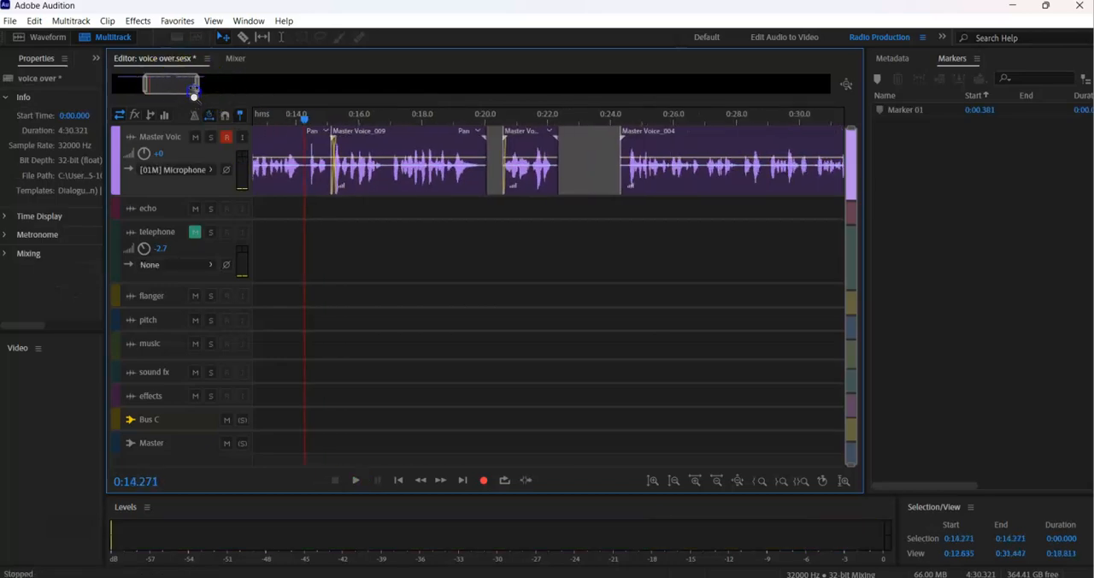
{"action": "left_click", "coordinate": [502, 118]}
{"action": "key", "text": "space"}
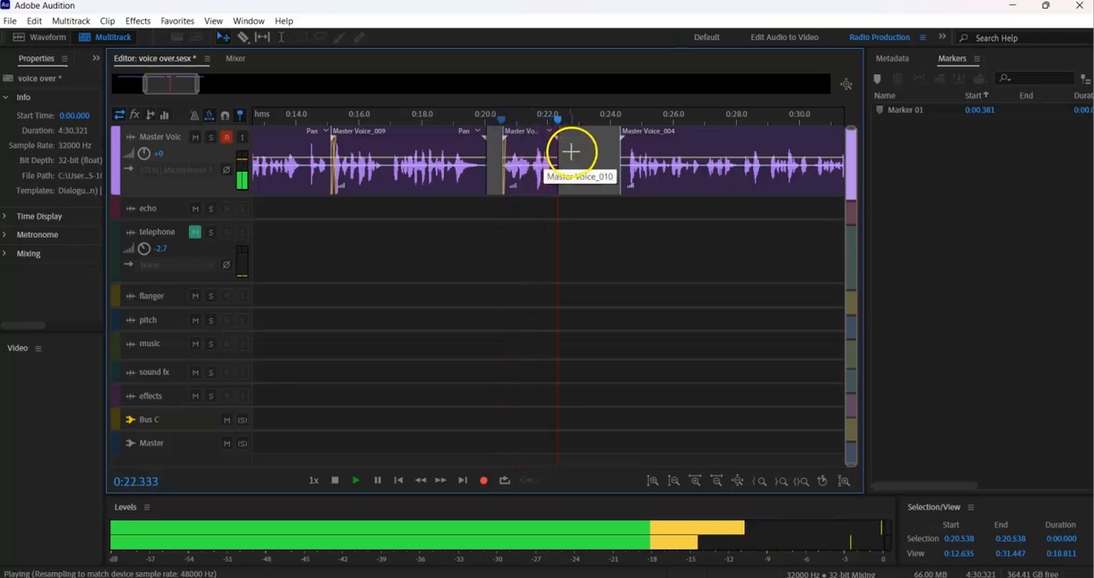
{"action": "key", "text": "space"}
Shift the cleaned take earlier so it overlaps the end of Master Voice_009, and replay the join from 0:17.691.
{"action": "left_click", "coordinate": [547, 147]}
{"action": "left_click", "coordinate": [412, 117]}
{"action": "key", "text": "space"}
{"action": "left_click", "coordinate": [510, 140]}
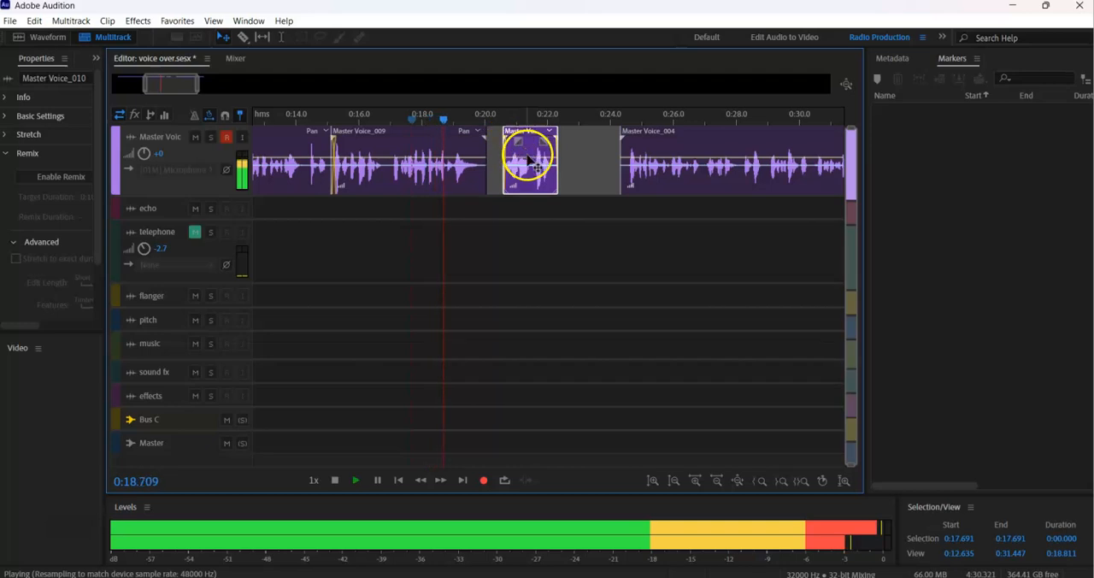
{"action": "key", "text": "space"}
{"action": "left_click_drag", "start_coordinate": [530, 160], "coordinate": [510, 158]}
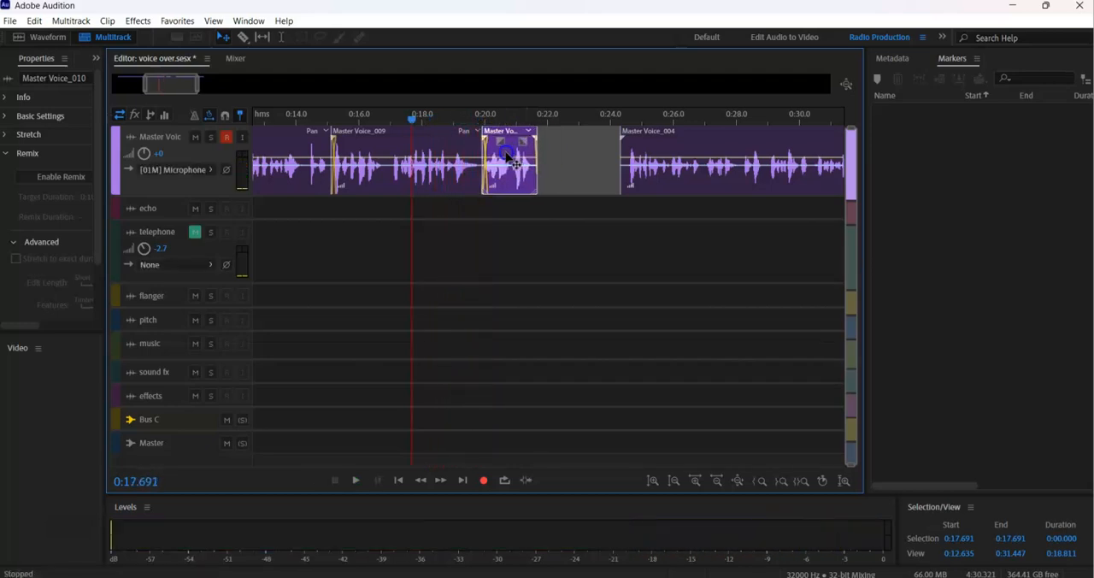
{"action": "key", "text": "space"}
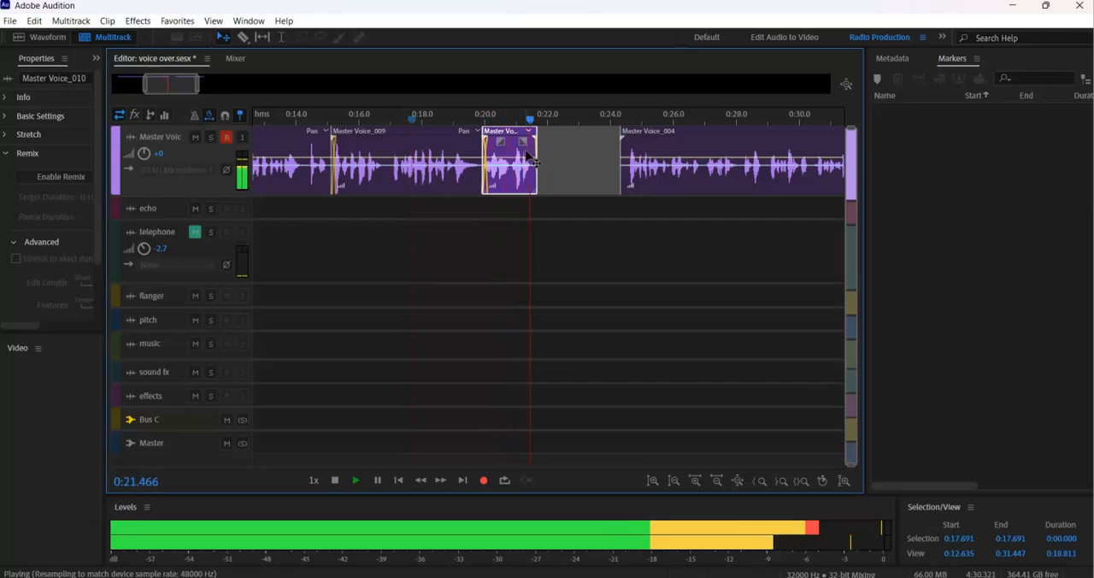
Move the following Master Voice_004 clip earlier to overlap the end of the cleaned take, and replay from 0:17.691.
{"action": "key", "text": "space"}
{"action": "left_click_drag", "start_coordinate": [643, 149], "coordinate": [568, 171]}
{"action": "key", "text": "space"}
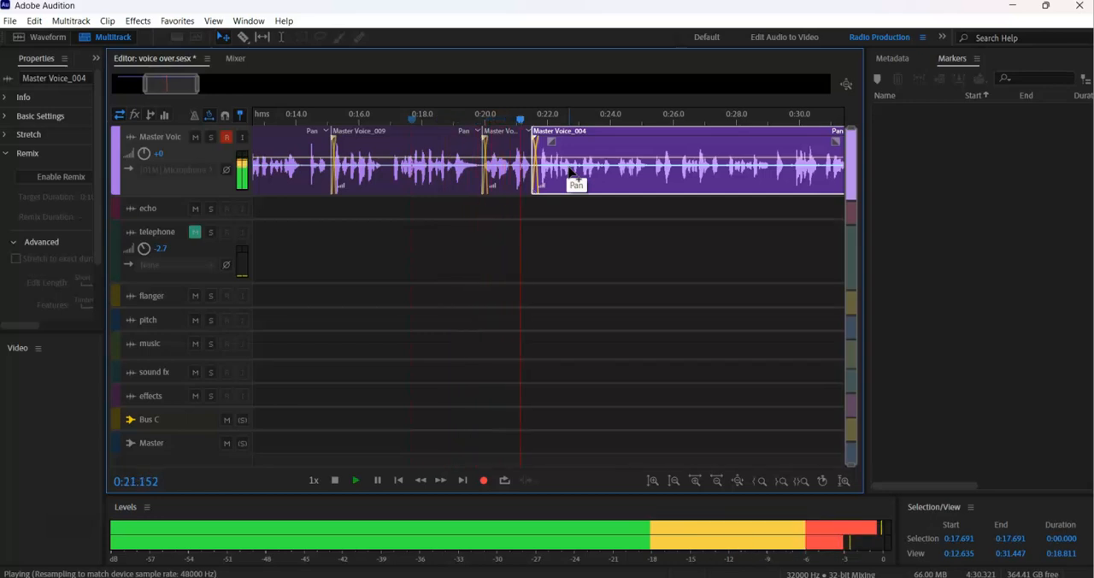
{"action": "key", "text": "space"}
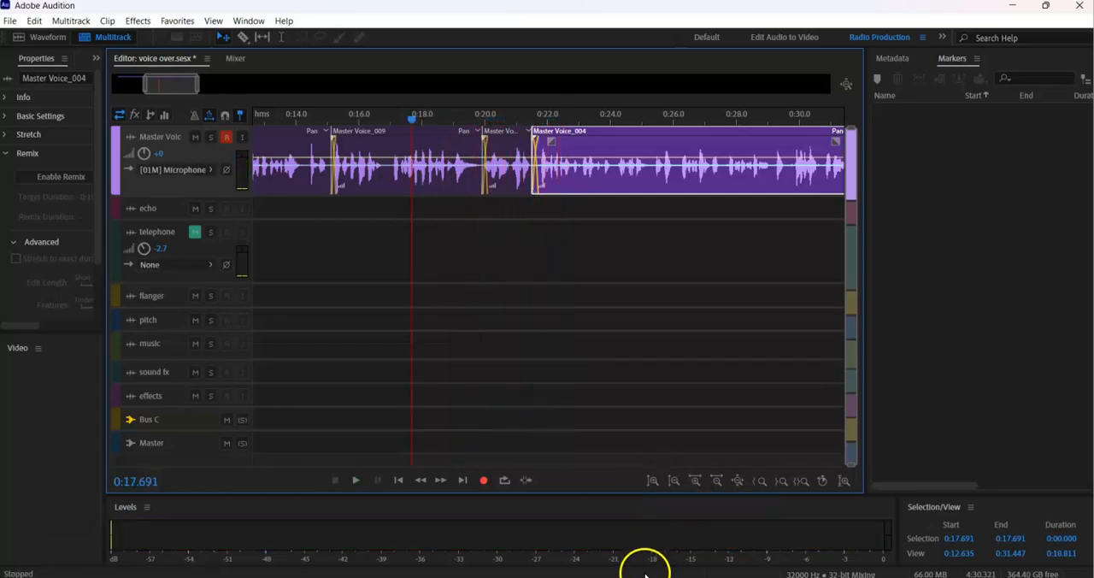
Save the session together with the changes to Master Voice_010.wav.
{"action": "left_click", "coordinate": [646, 577]}
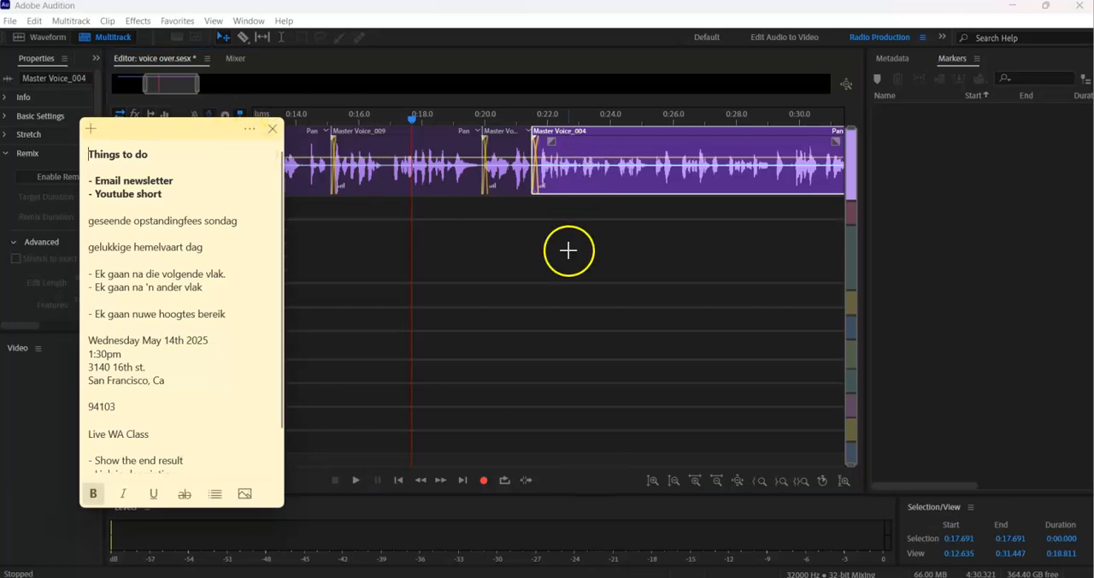
{"action": "left_click", "coordinate": [569, 250]}
{"action": "key", "text": "ctrl+s"}
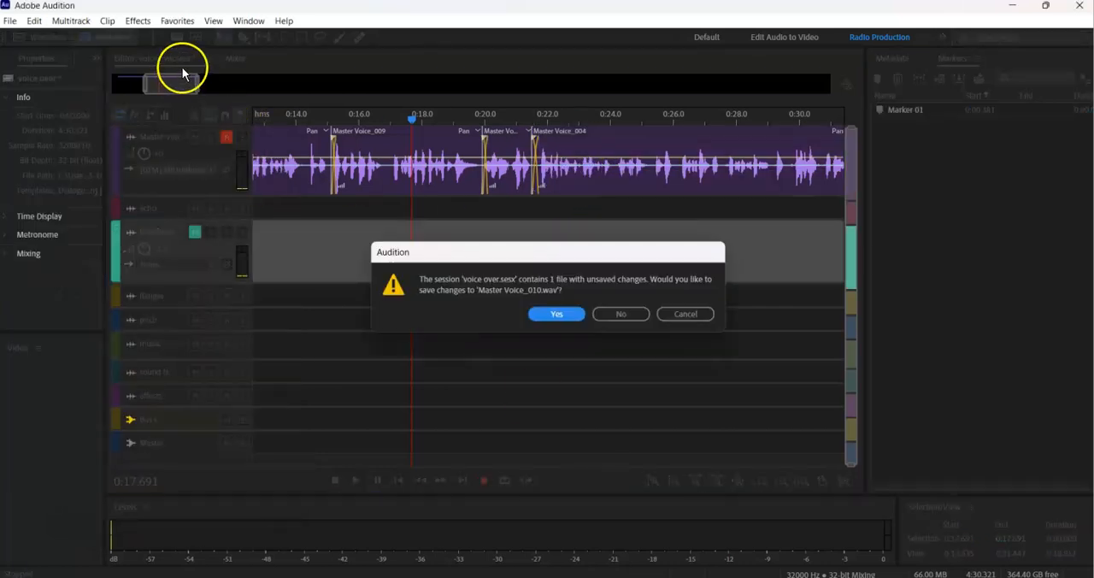
{"action": "left_click", "coordinate": [551, 314]}
Play the Master Voice track from 0:02.277, check the Things to do note and close it.
{"action": "left_click_drag", "start_coordinate": [195, 80], "coordinate": [152, 84]}
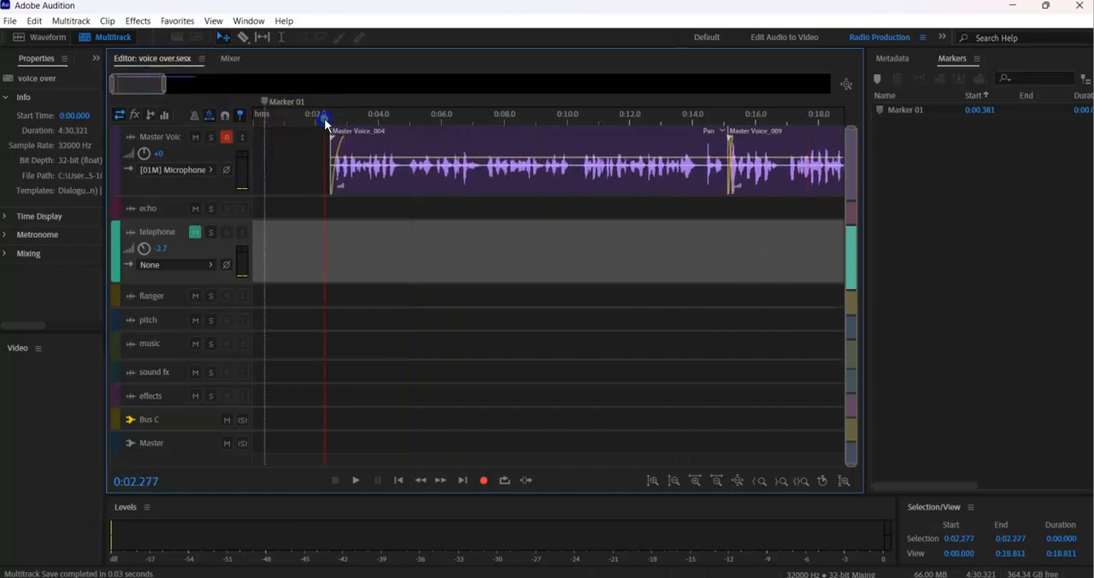
{"action": "key", "text": "space"}
{"action": "left_click", "coordinate": [655, 577]}
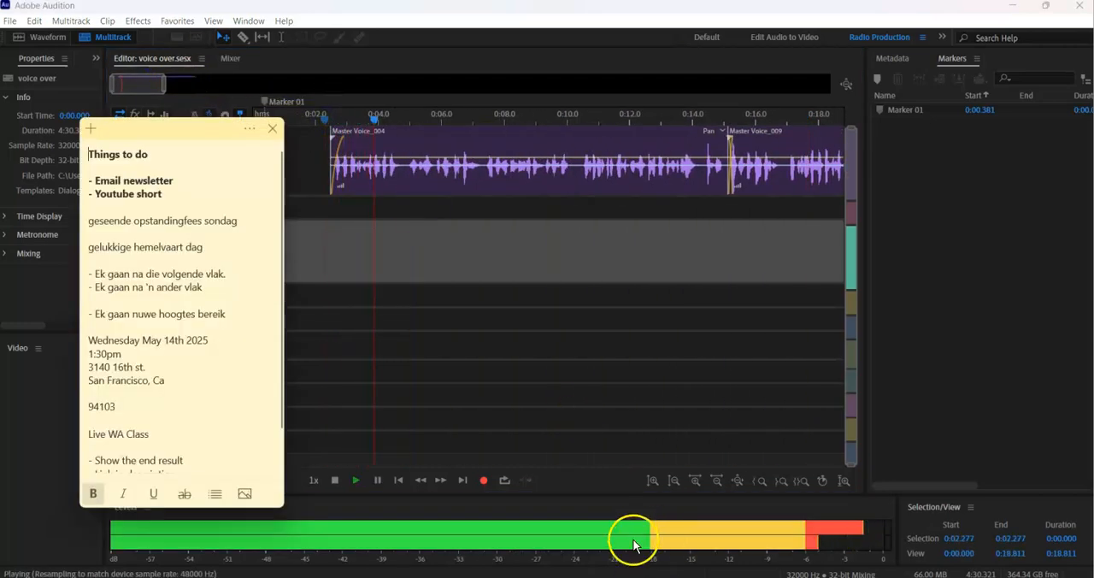
{"action": "left_click_drag", "start_coordinate": [179, 133], "coordinate": [338, 145]}
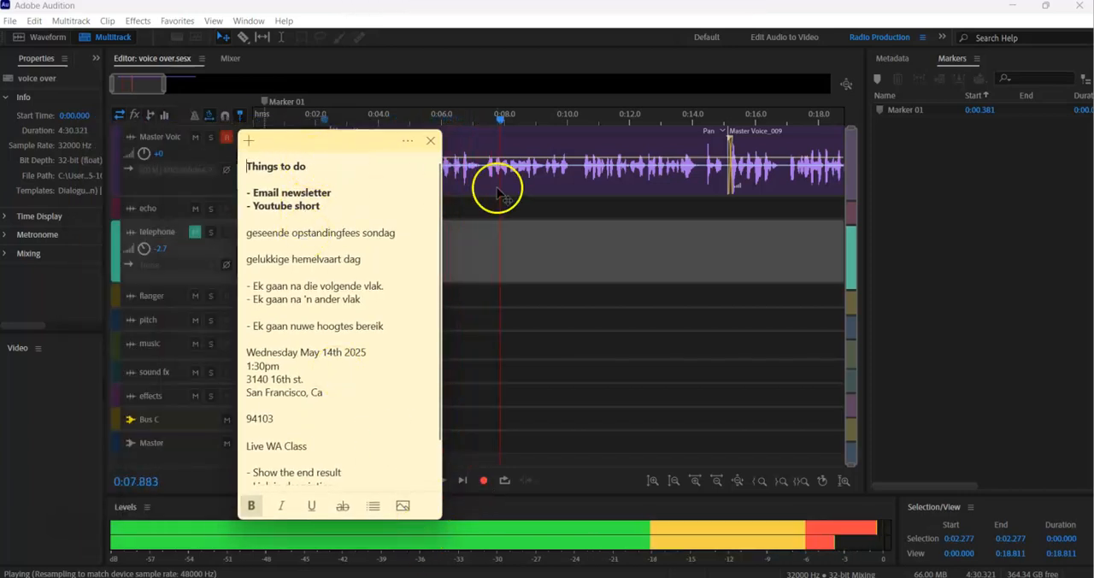
{"action": "left_click", "coordinate": [430, 140]}
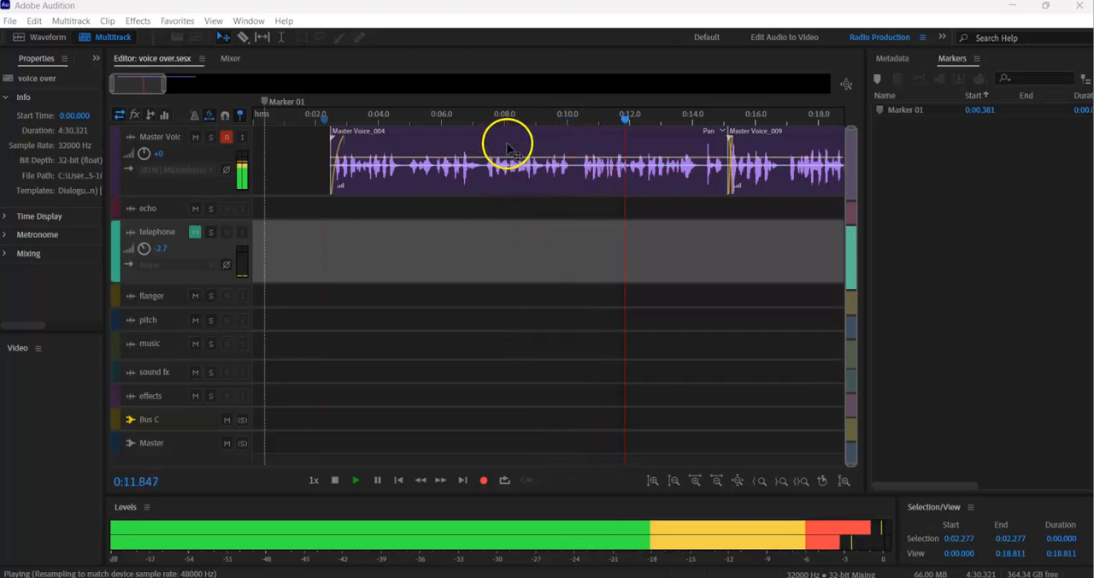
{"action": "left_click", "coordinate": [505, 115]}
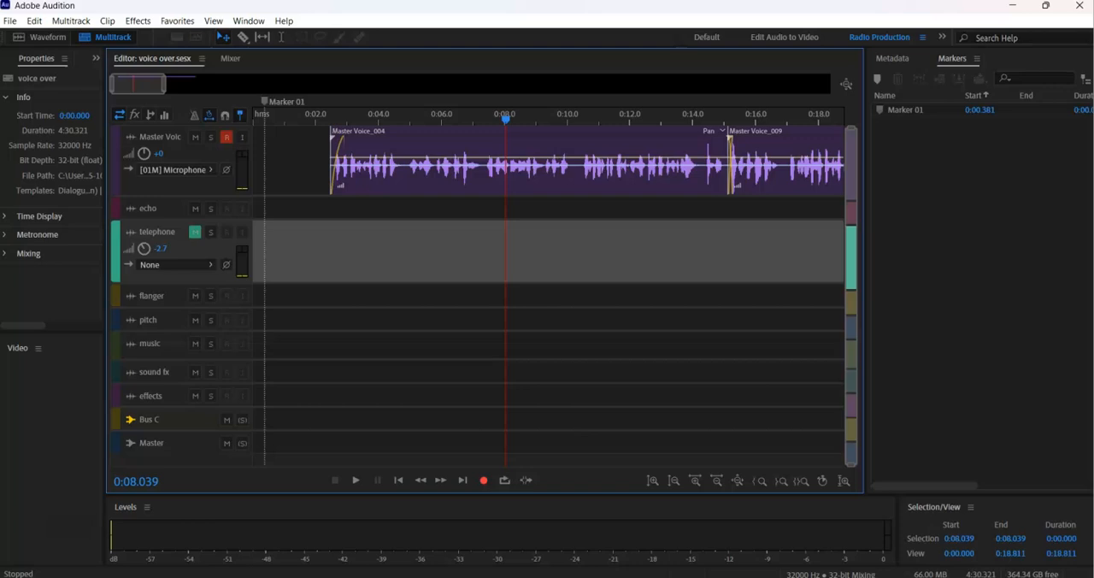
Switch to Sticky Notes, open the radio promo script from the notes list, and close the list and the Things to do note.
{"action": "key", "text": "super"}
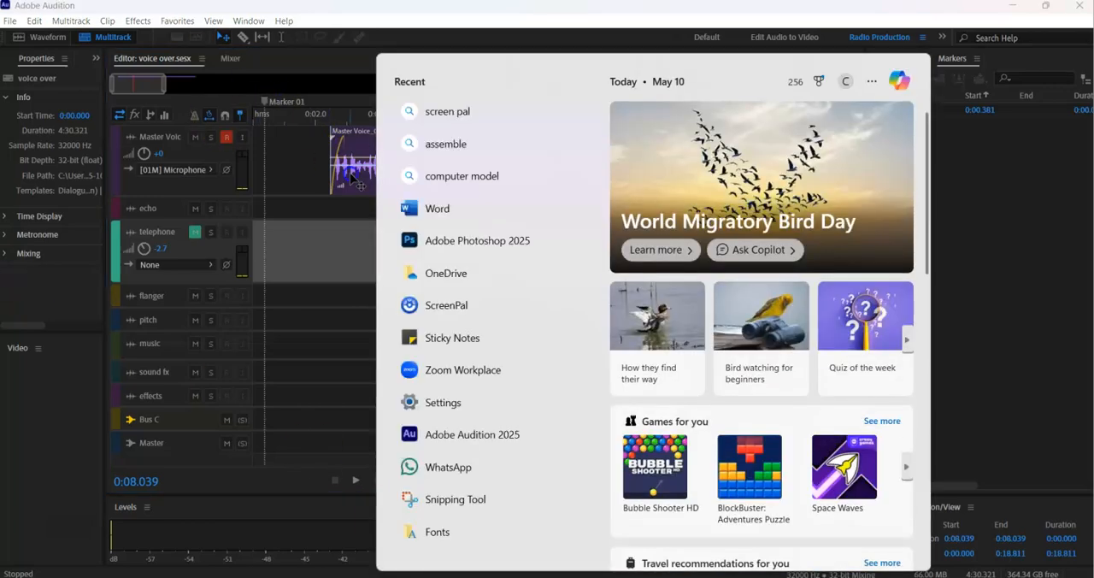
{"action": "left_click", "coordinate": [459, 339]}
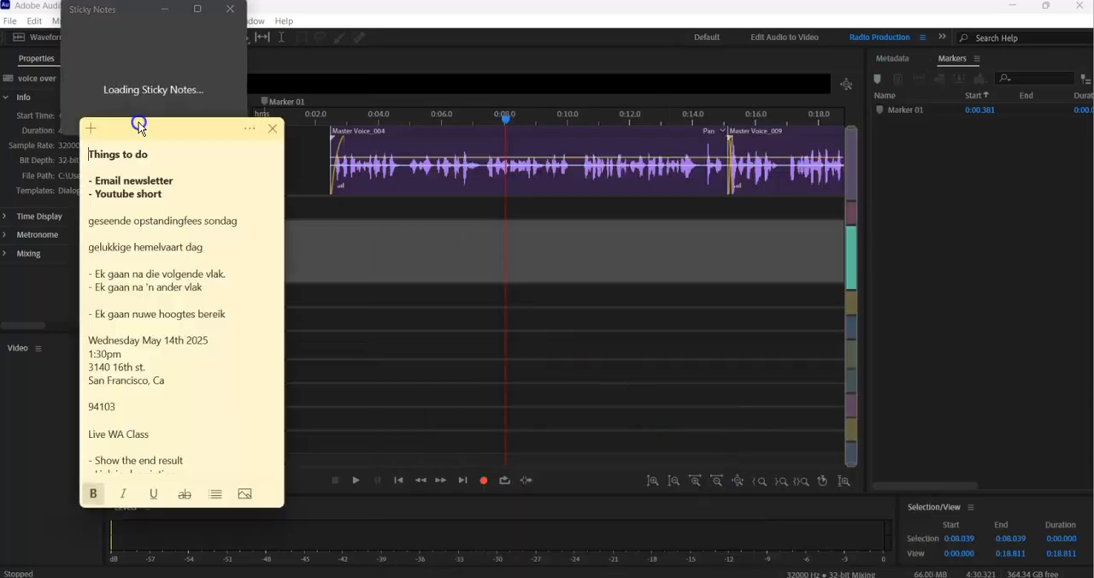
{"action": "left_click", "coordinate": [248, 134]}
{"action": "left_click", "coordinate": [183, 175]}
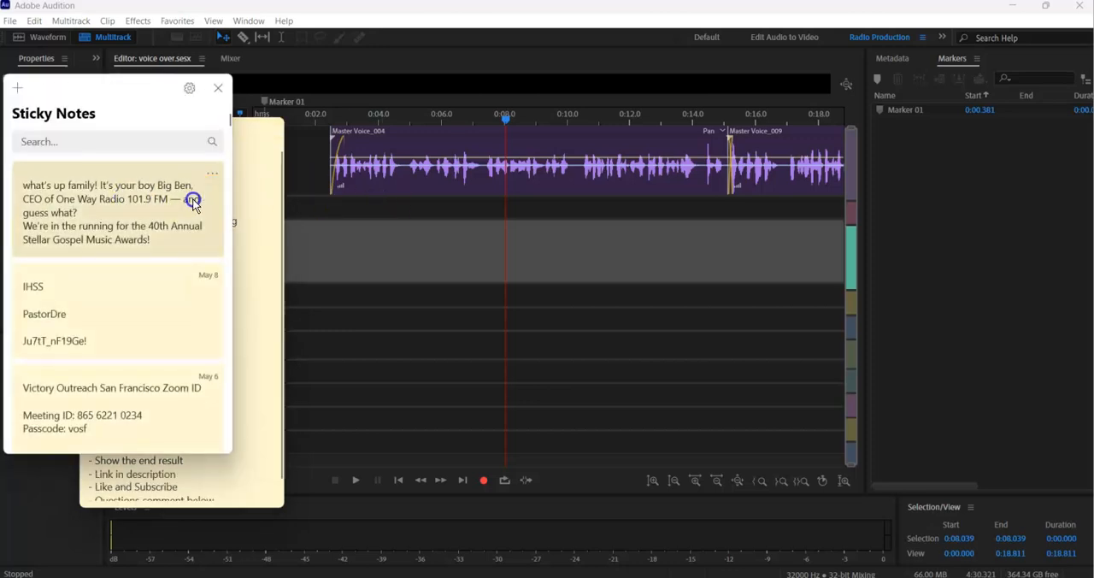
{"action": "double_click", "coordinate": [176, 205]}
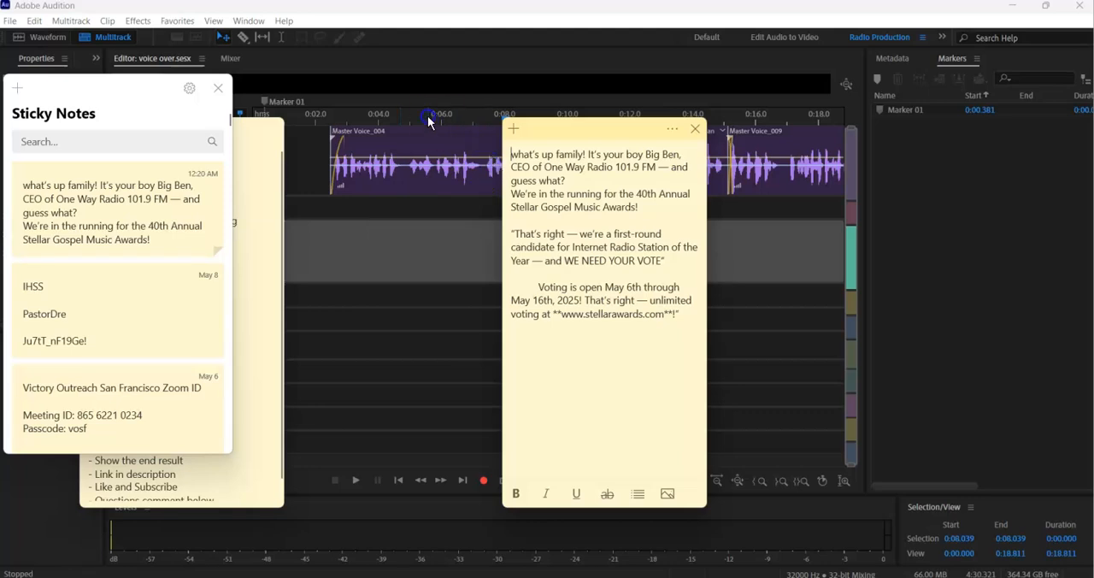
{"action": "left_click", "coordinate": [218, 88]}
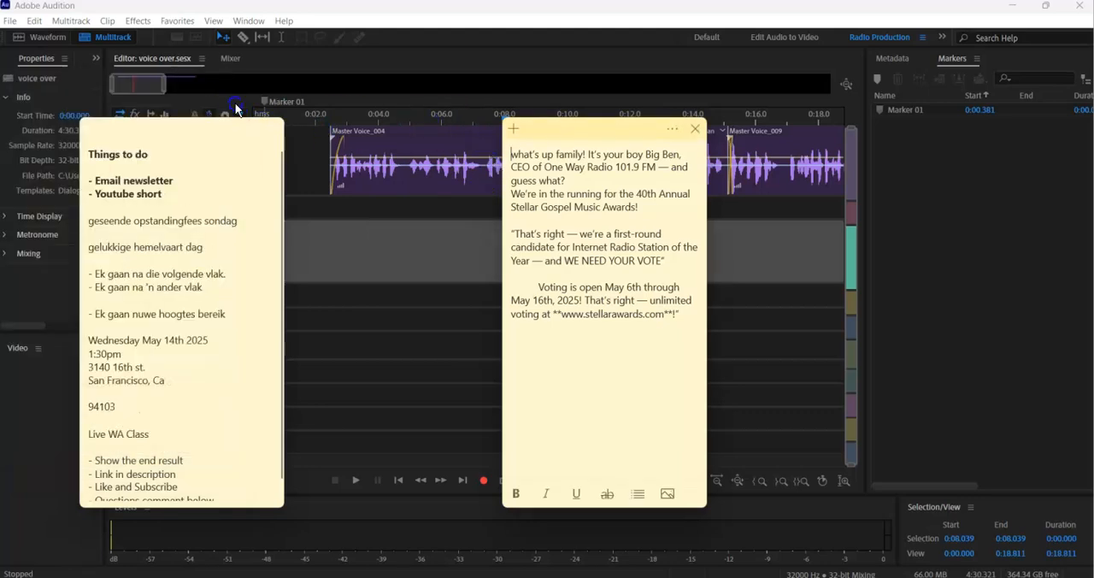
{"action": "left_click", "coordinate": [269, 132]}
{"action": "left_click", "coordinate": [271, 131]}
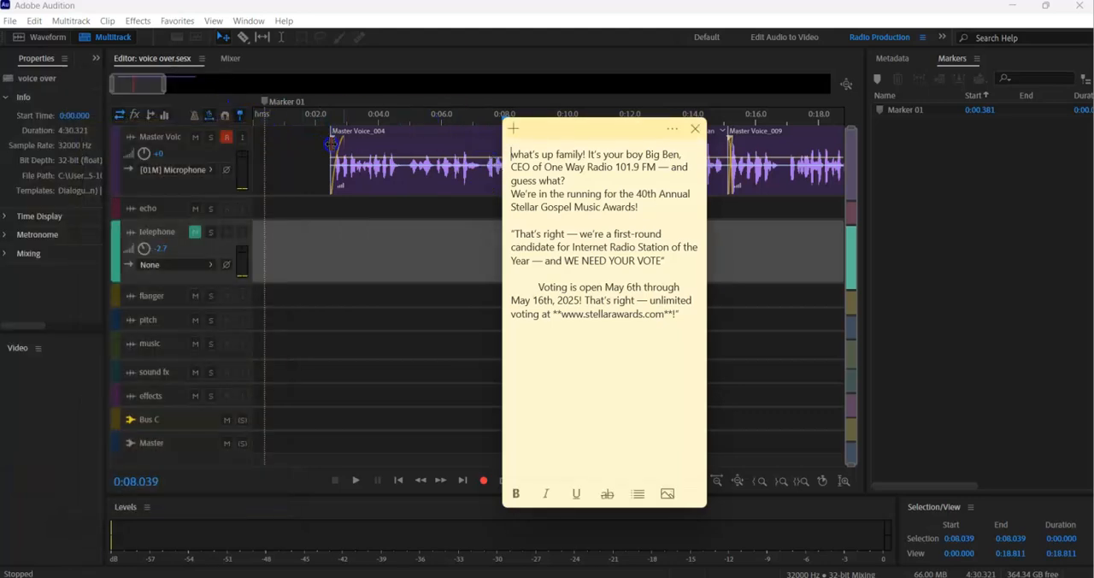
Play the whole voice track from 0:02.368 while comparing it with the script note, and close the note.
{"action": "left_click", "coordinate": [329, 124]}
{"action": "key", "text": "space"}
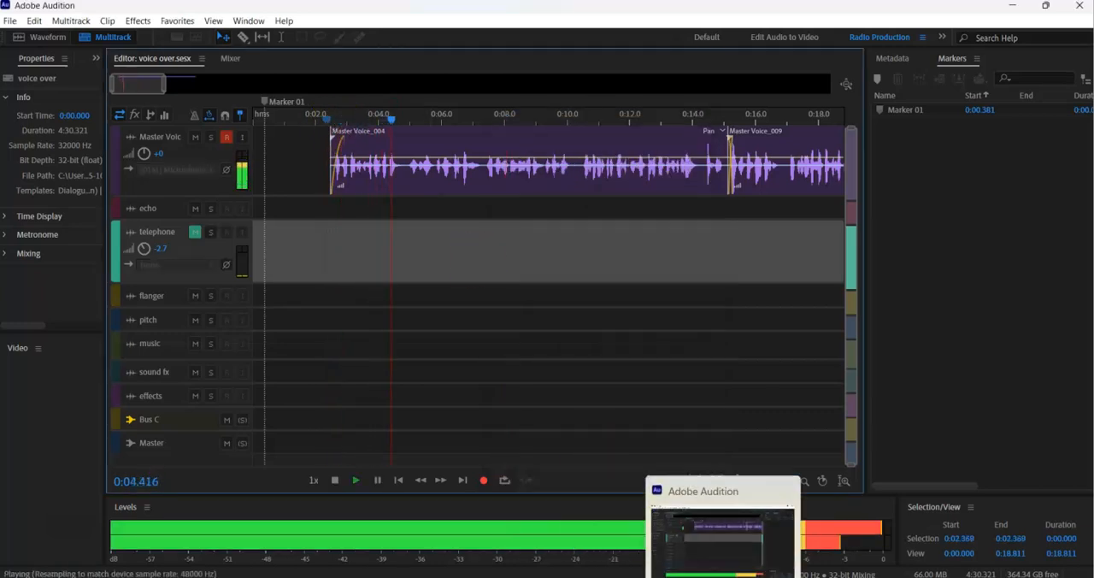
{"action": "left_click", "coordinate": [755, 576]}
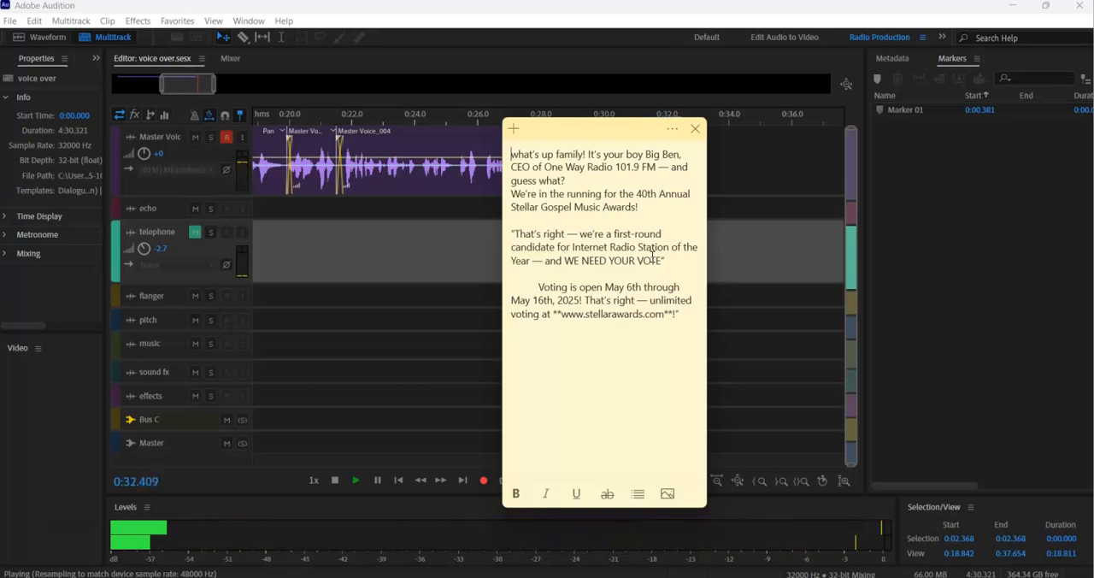
{"action": "left_click", "coordinate": [696, 128]}
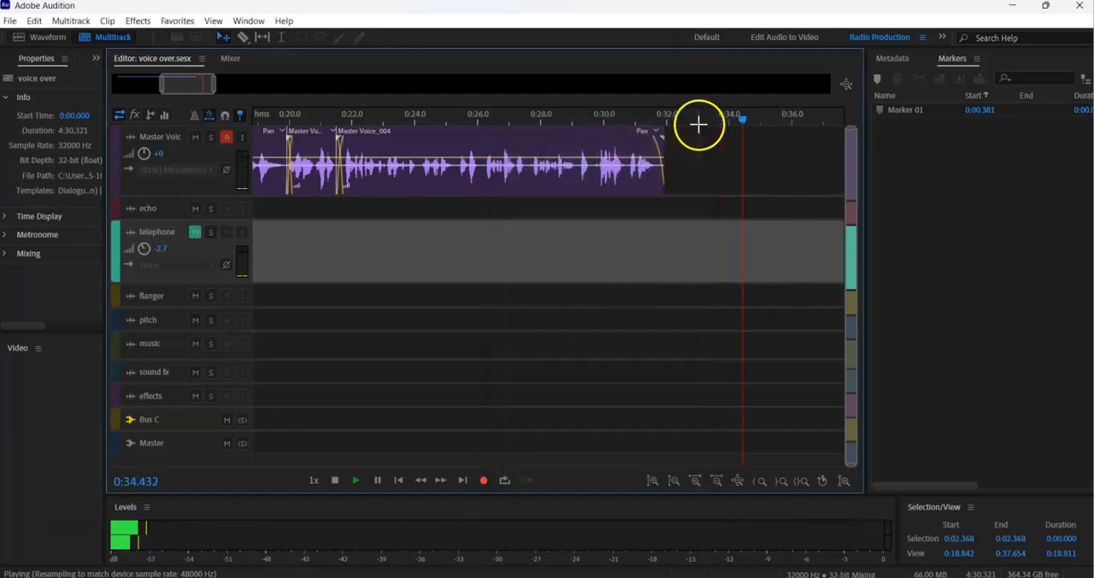
{"action": "left_click_drag", "start_coordinate": [161, 84], "coordinate": [100, 80]}
{"action": "key", "text": "space"}
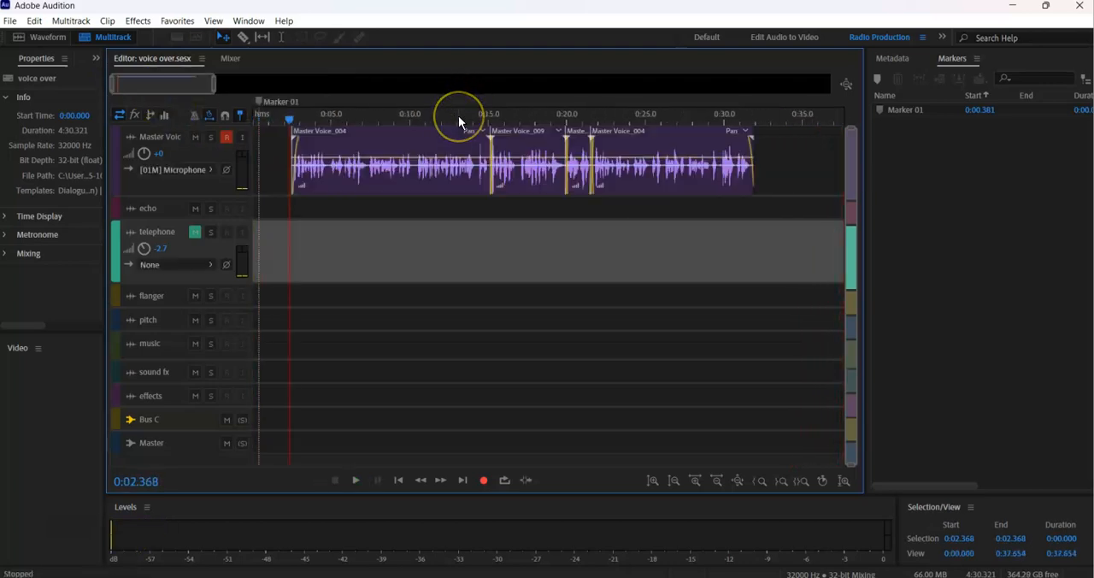
Save the session and merge all Master Voice clips into a single clip.
{"action": "key", "text": "ctrl+s"}
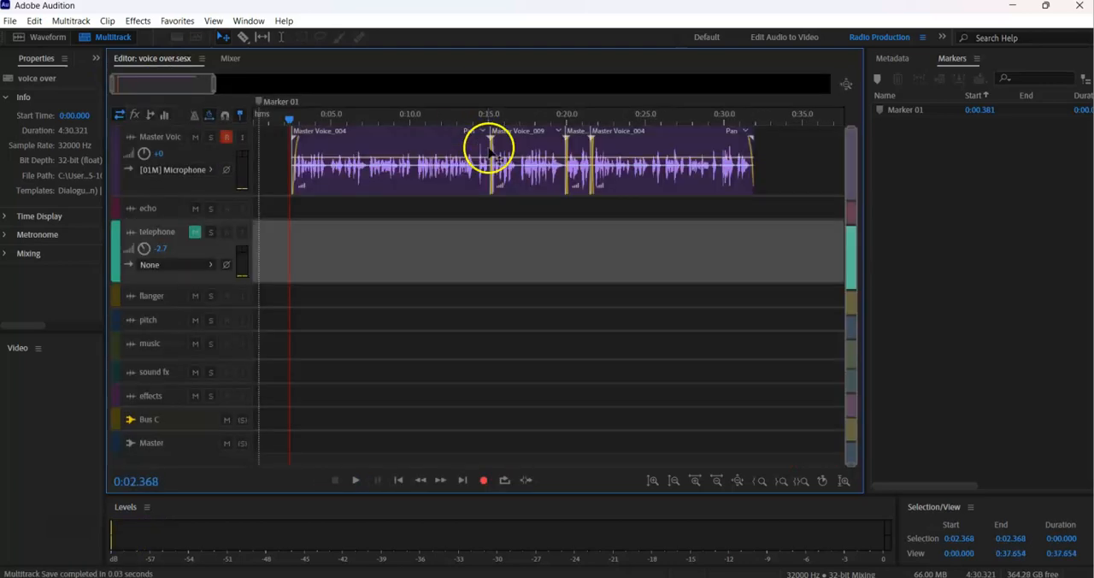
{"action": "left_click", "coordinate": [751, 147]}
{"action": "key", "text": "ctrl+a"}
{"action": "right_click", "coordinate": [367, 146]}
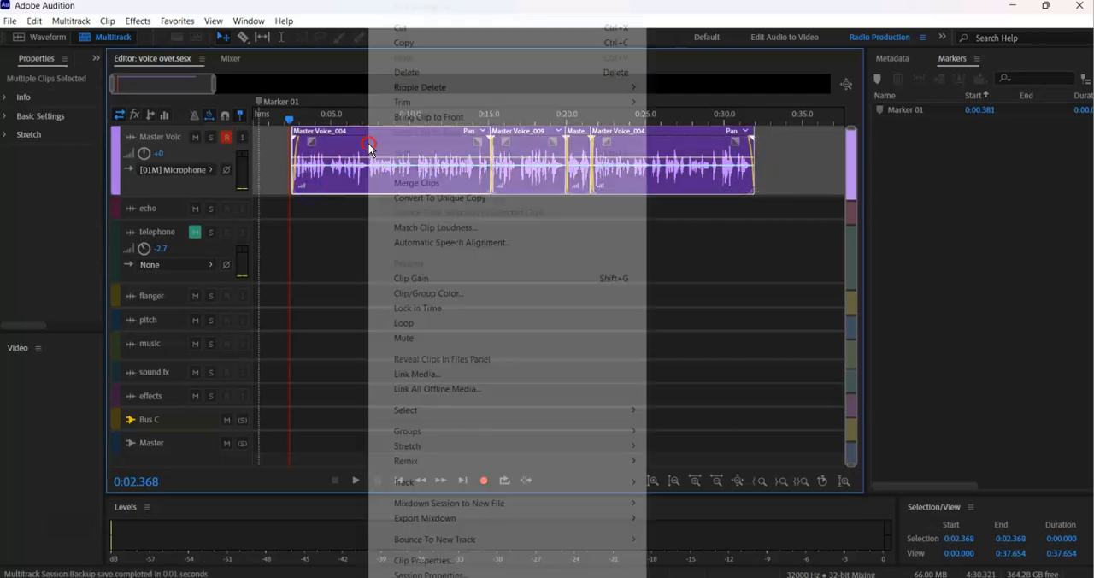
{"action": "left_click", "coordinate": [428, 183]}
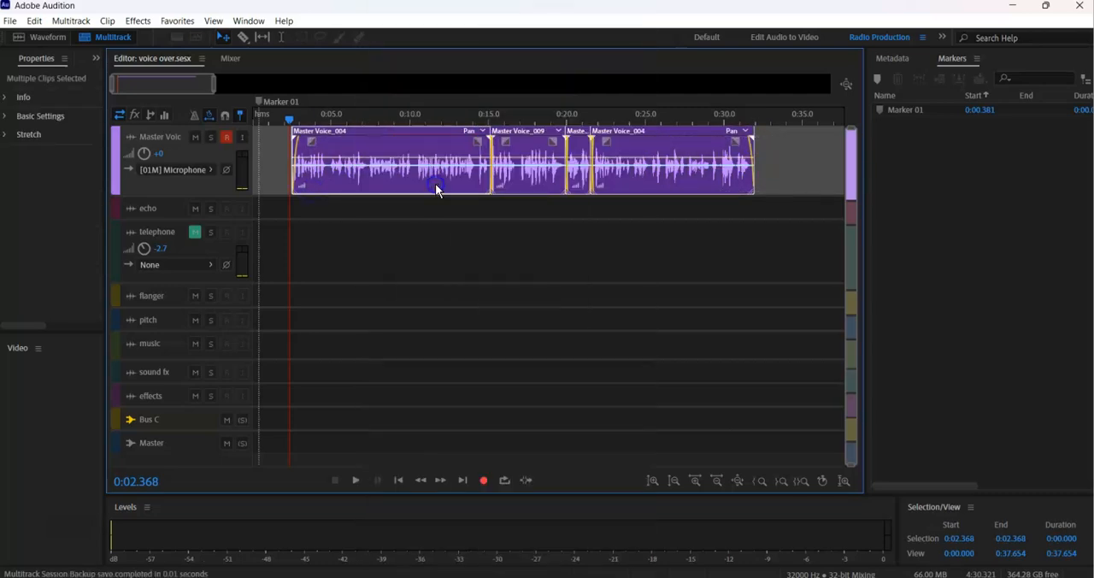
Add a short fade-out at the end of the merged clip and play from 0:02.368.
{"action": "key", "text": "space"}
{"action": "key", "text": "space"}
{"action": "left_click", "coordinate": [739, 145]}
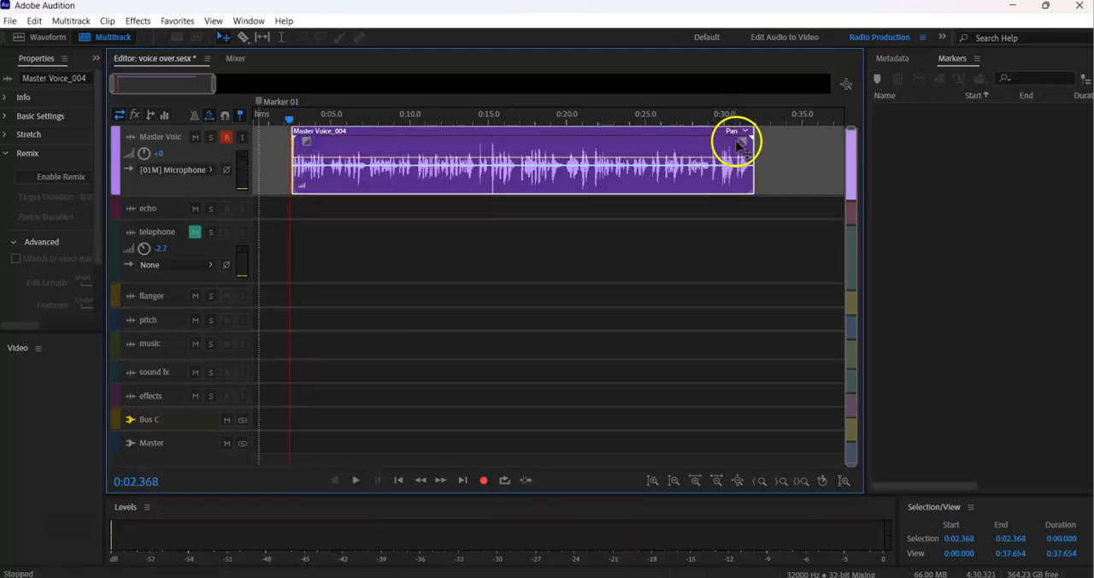
{"action": "left_click_drag", "start_coordinate": [743, 139], "coordinate": [734, 142]}
{"action": "key", "text": "space"}
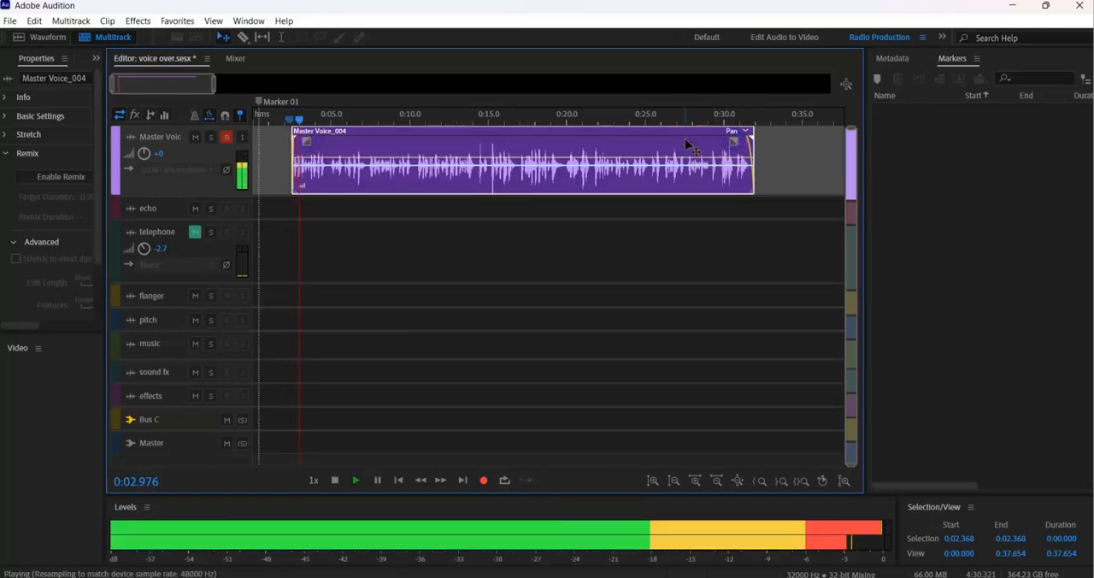
{"action": "key", "text": "space"}
Place the playhead at the start of the merged clip, 0:02.466, and play its opening.
{"action": "left_click_drag", "start_coordinate": [348, 118], "coordinate": [196, 126]}
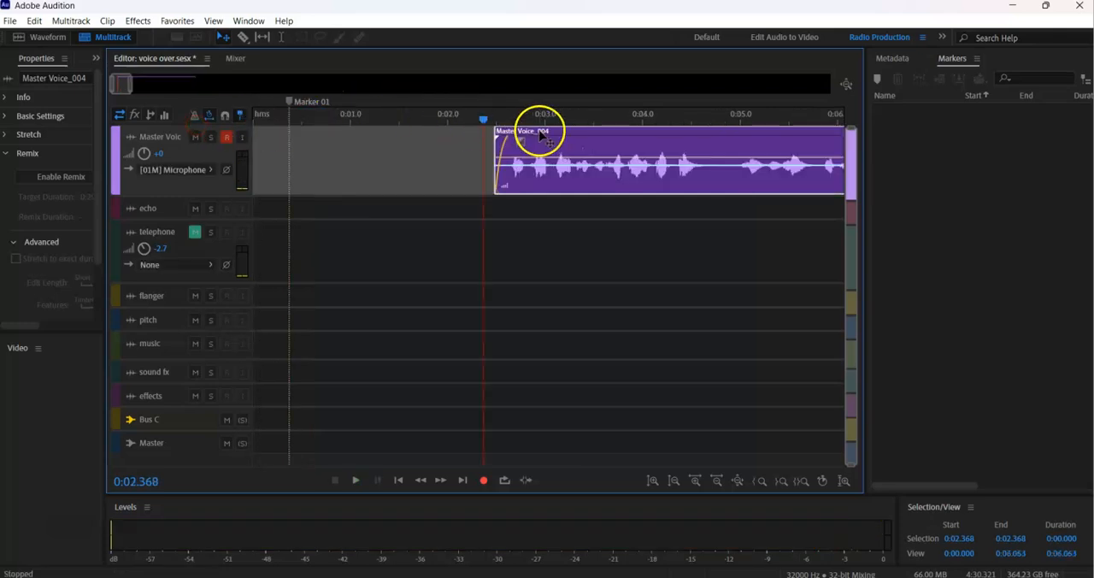
{"action": "left_click", "coordinate": [494, 117]}
{"action": "key", "text": "space"}
{"action": "key", "text": "space"}
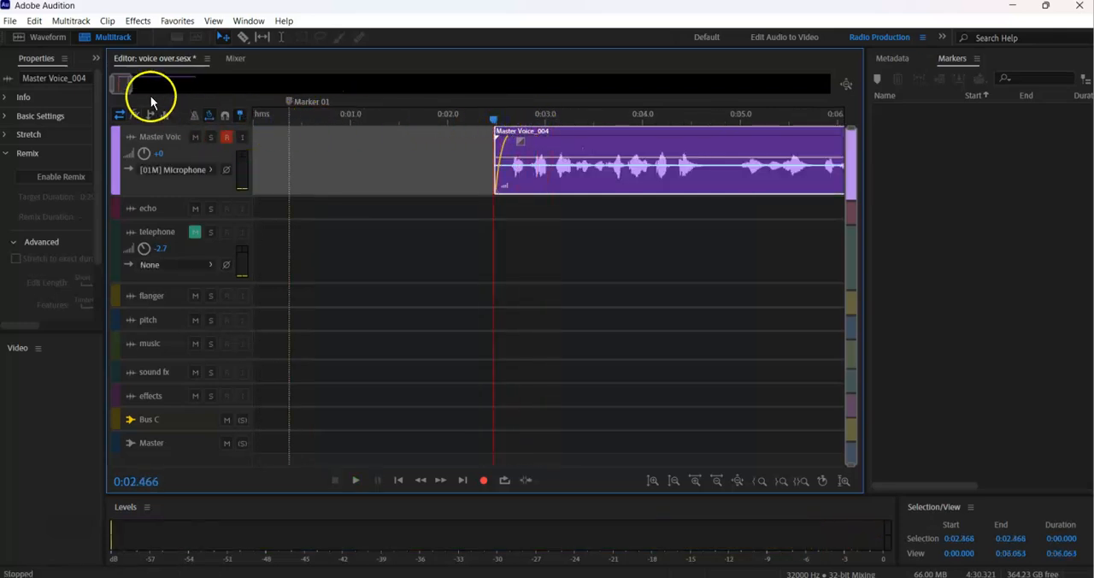
{"action": "left_click_drag", "start_coordinate": [135, 86], "coordinate": [209, 84]}
{"action": "key", "text": "space"}
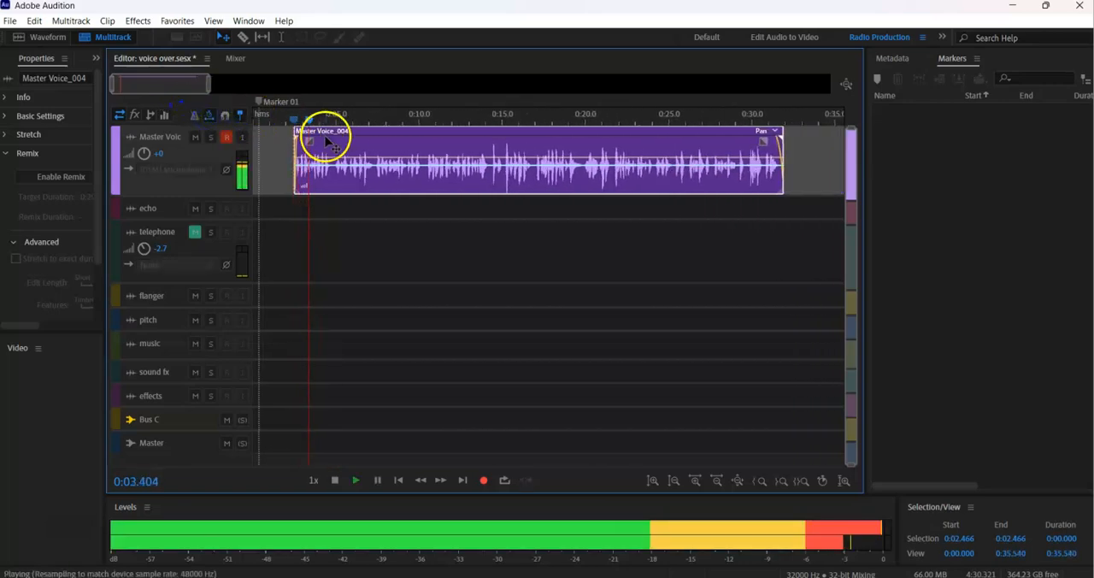
Copy the merged voice clip onto the telephone track, lined up with the original.
{"action": "key", "text": "space"}
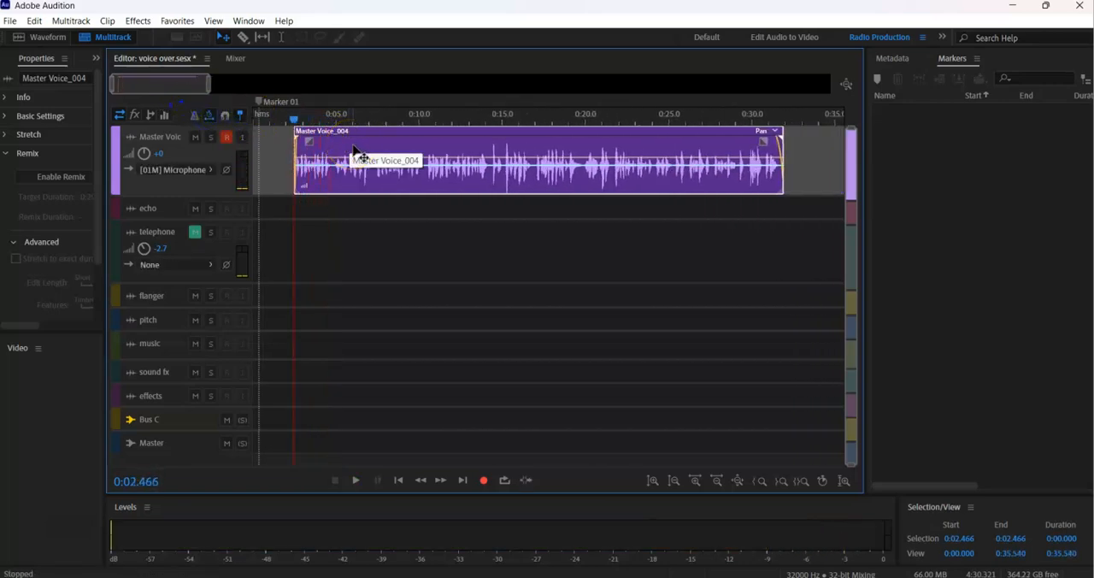
{"action": "left_click_drag", "start_coordinate": [355, 149], "coordinate": [354, 254]}
{"action": "key", "text": "space"}
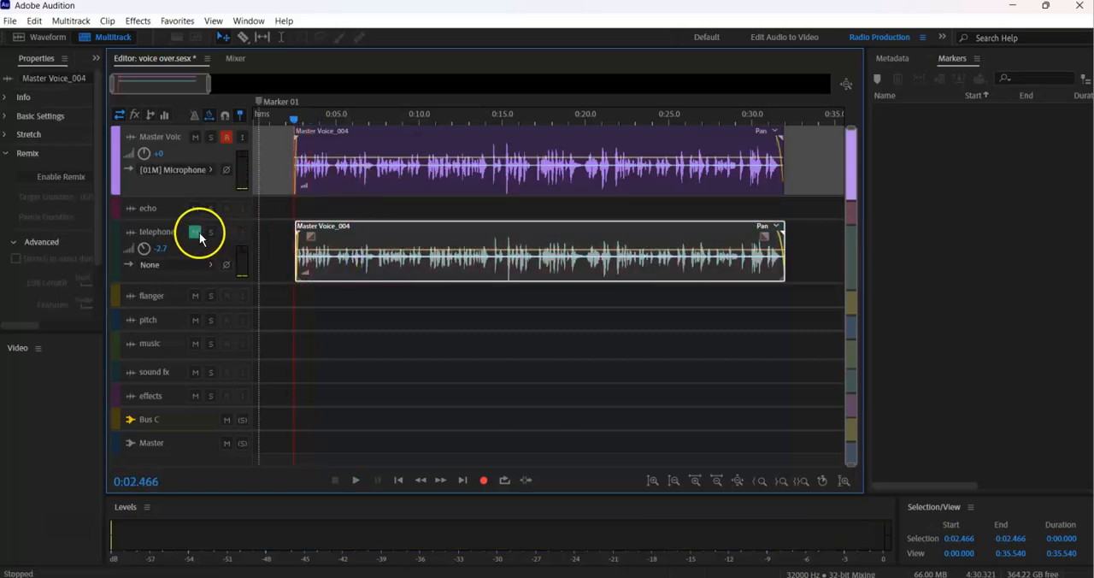
Unmute the telephone track, lower its volume to -4.8, and play the layered voices from 0:02.466.
{"action": "left_click", "coordinate": [196, 233]}
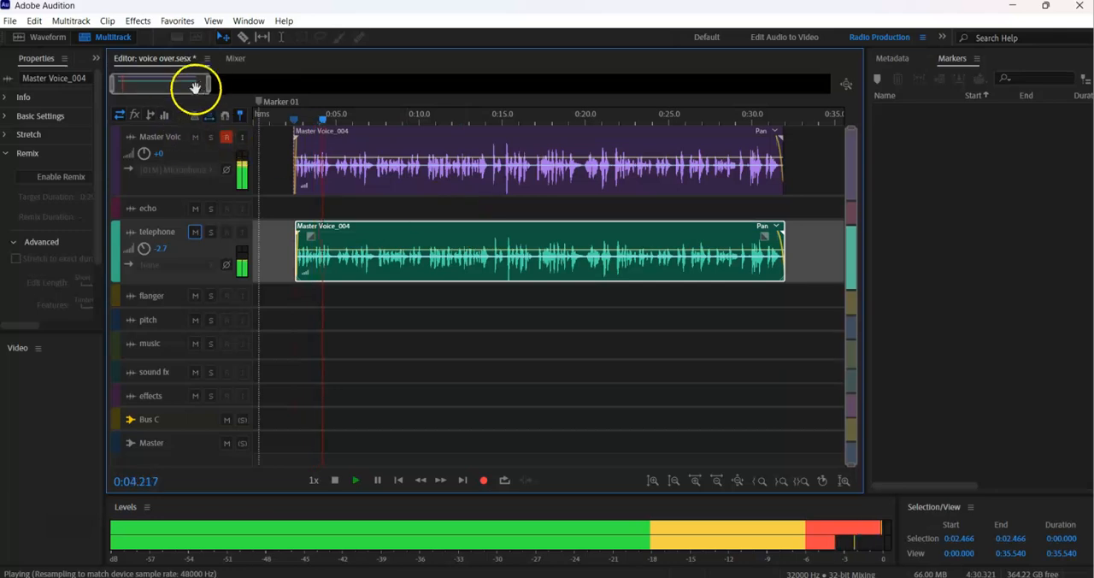
{"action": "left_click_drag", "start_coordinate": [209, 83], "coordinate": [144, 82]}
{"action": "key", "text": "space"}
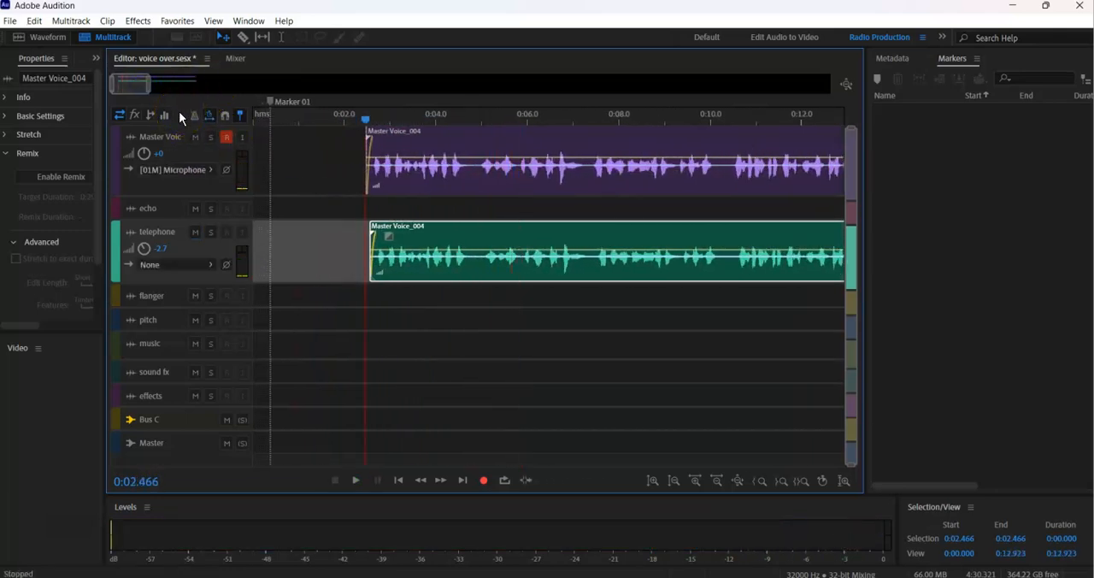
{"action": "key", "text": "space"}
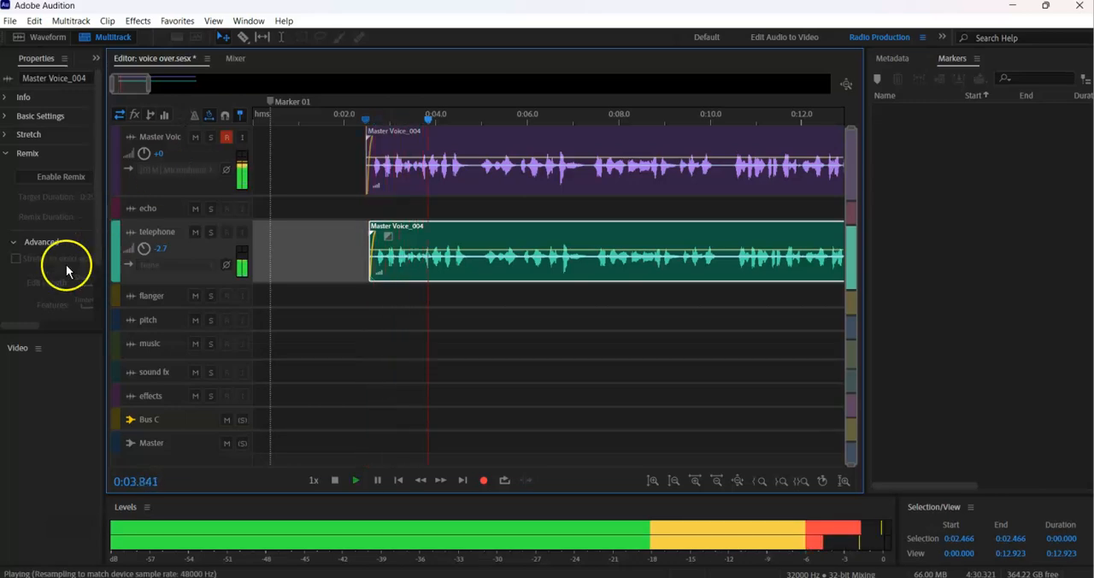
{"action": "key", "text": "space"}
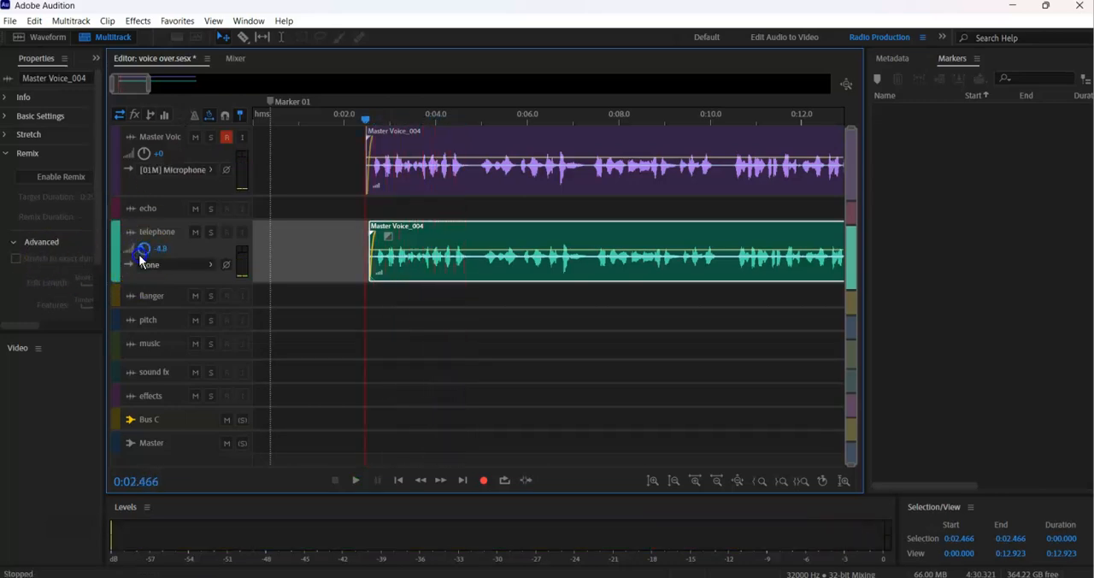
{"action": "key", "text": "space"}
Compare playback from 0:02.466 with the telephone track muted and unmuted, leaving the track unmuted.
{"action": "key", "text": "space"}
{"action": "left_click", "coordinate": [195, 232]}
{"action": "key", "text": "space"}
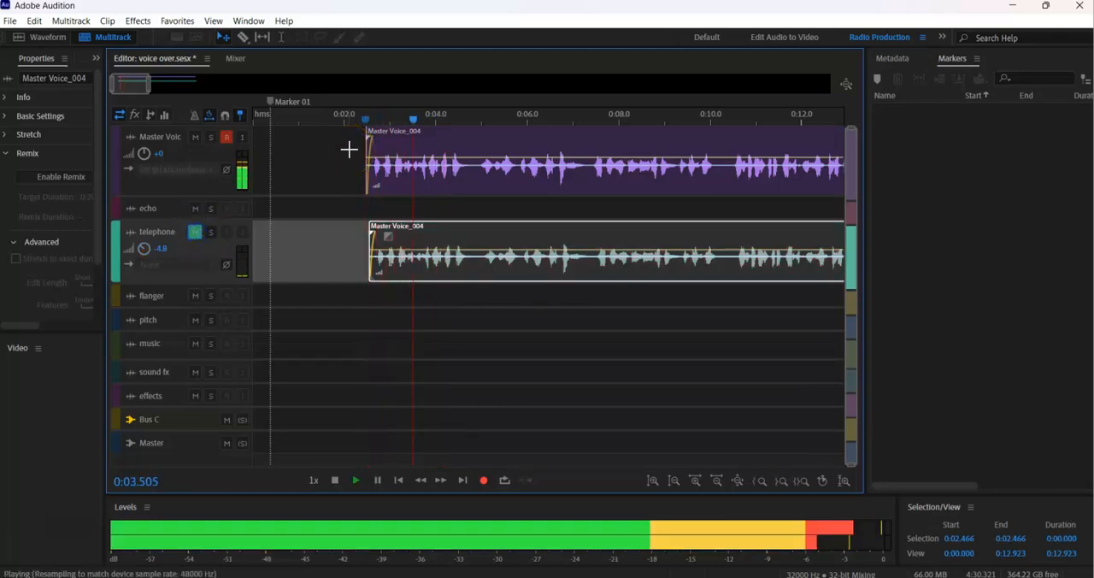
{"action": "key", "text": "space"}
{"action": "left_click", "coordinate": [195, 231]}
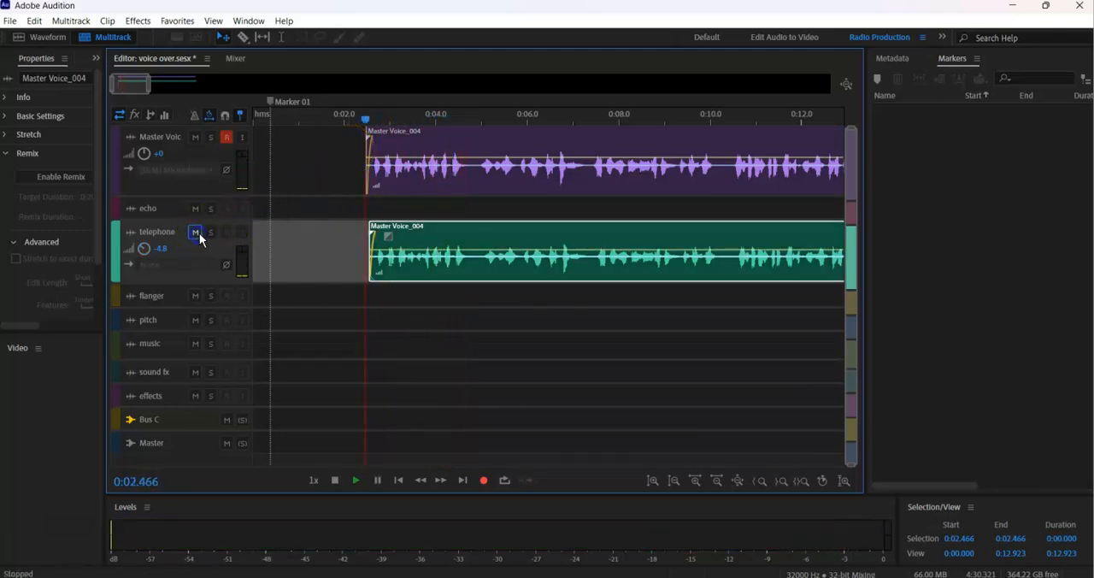
{"action": "key", "text": "space"}
{"action": "left_click_drag", "start_coordinate": [152, 84], "coordinate": [213, 105]}
{"action": "key", "text": "space"}
Save the session and mix down the selected Master Voice and telephone clips to a new file.
{"action": "key", "text": "ctrl+s"}
{"action": "left_click_drag", "start_coordinate": [758, 150], "coordinate": [530, 256]}
{"action": "right_click", "coordinate": [405, 147]}
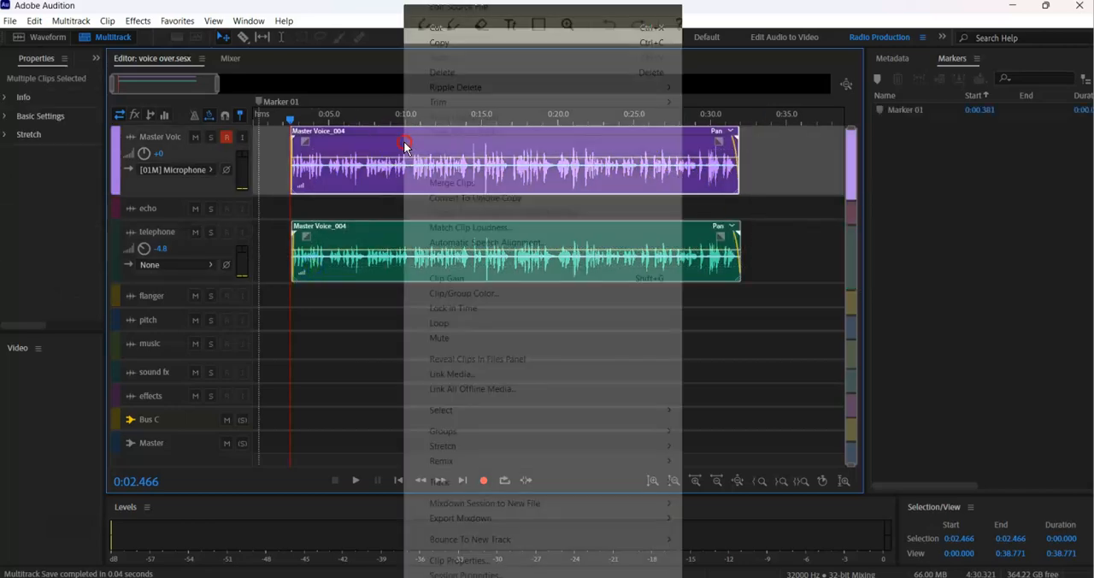
{"action": "mouse_move", "coordinate": [479, 504]}
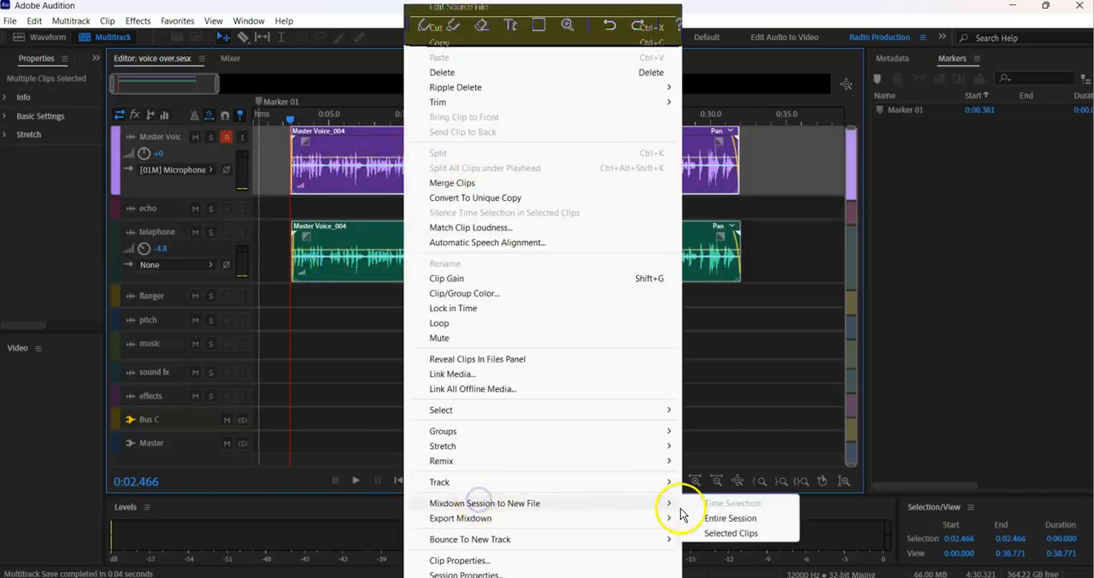
{"action": "left_click", "coordinate": [714, 533]}
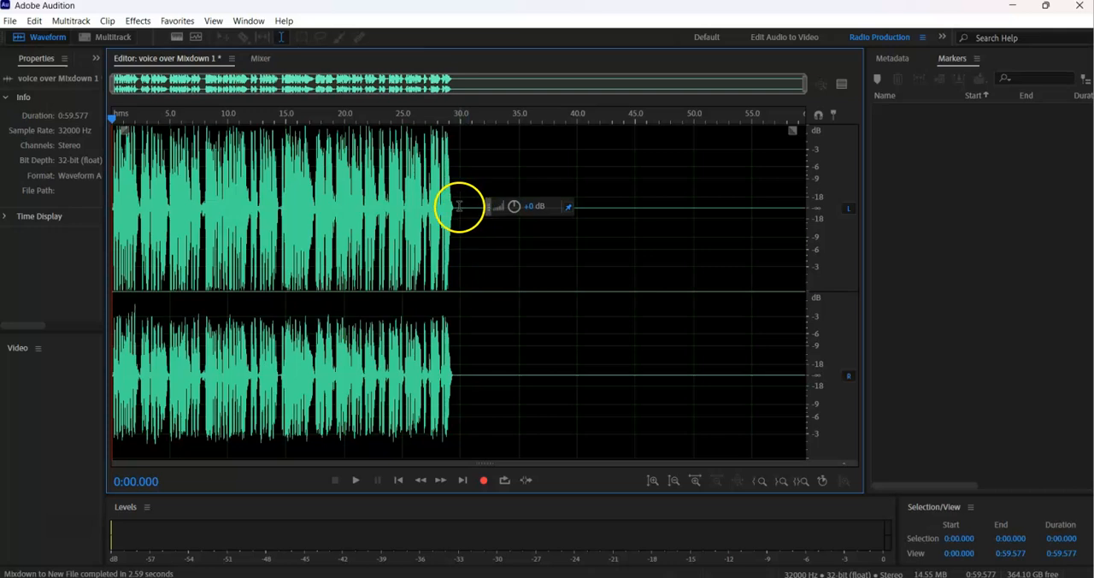
Delete the silence after the voice in the new mixdown and play the trimmed file from the start.
{"action": "left_click_drag", "start_coordinate": [459, 206], "coordinate": [1083, 205]}
{"action": "key", "text": "Delete"}
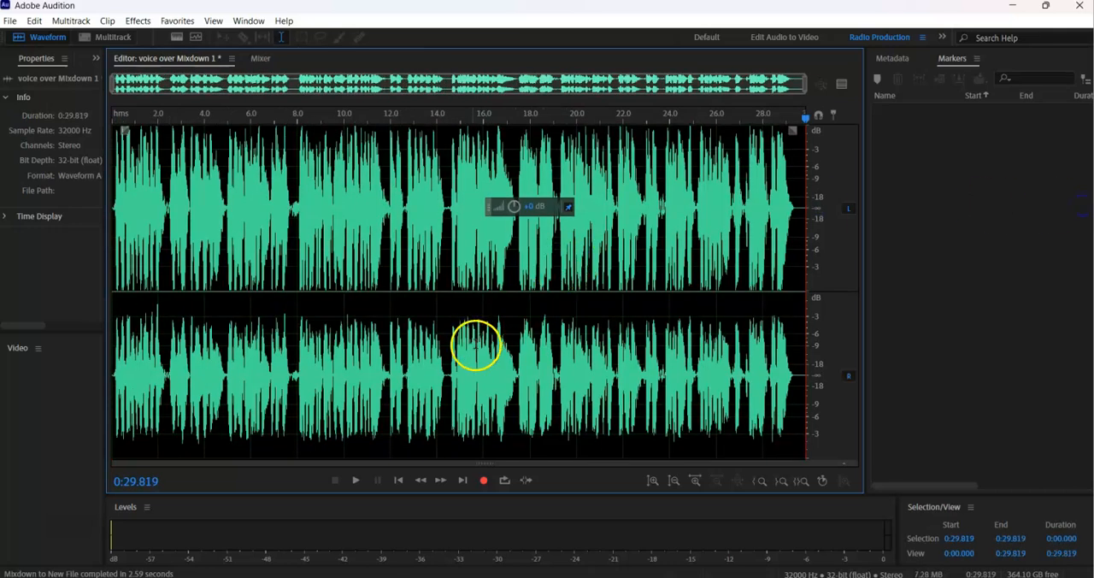
{"action": "key", "text": "space"}
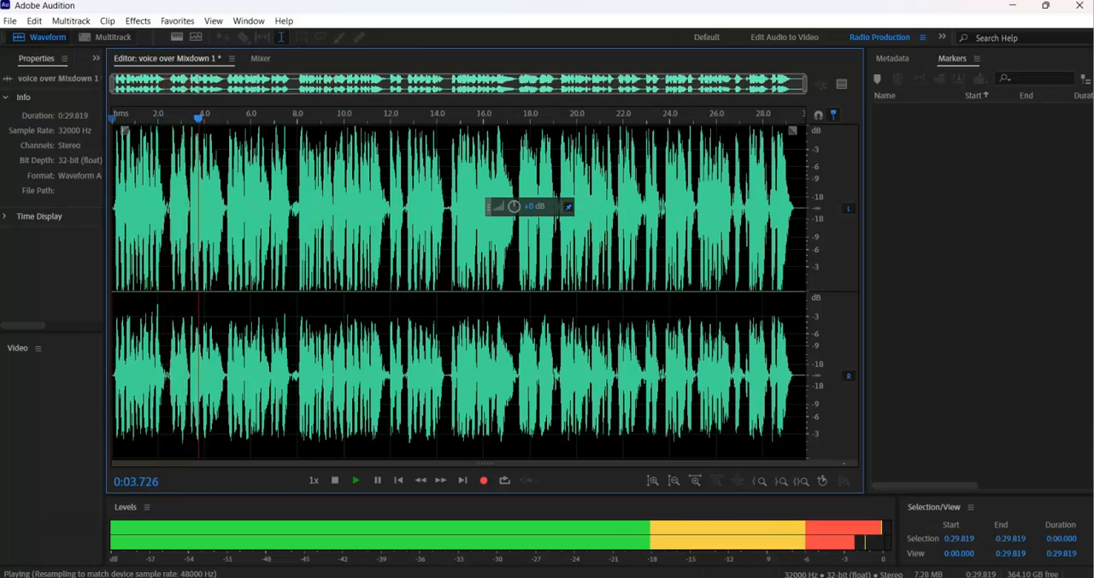
Open the promo script in Sticky Notes, follow it during playback, and close the note.
{"action": "key", "text": "super"}
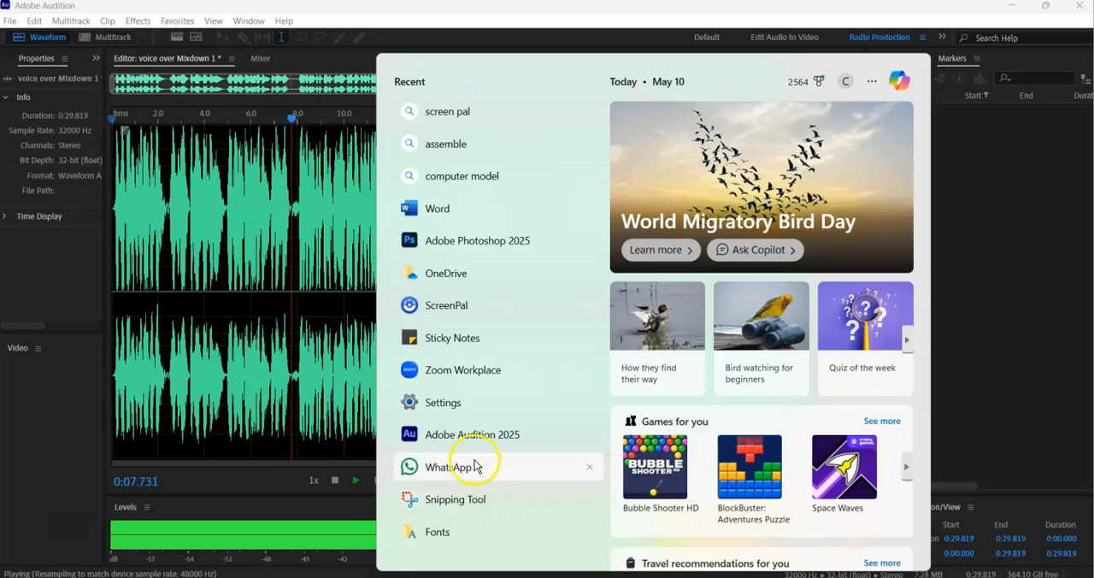
{"action": "left_click", "coordinate": [482, 338]}
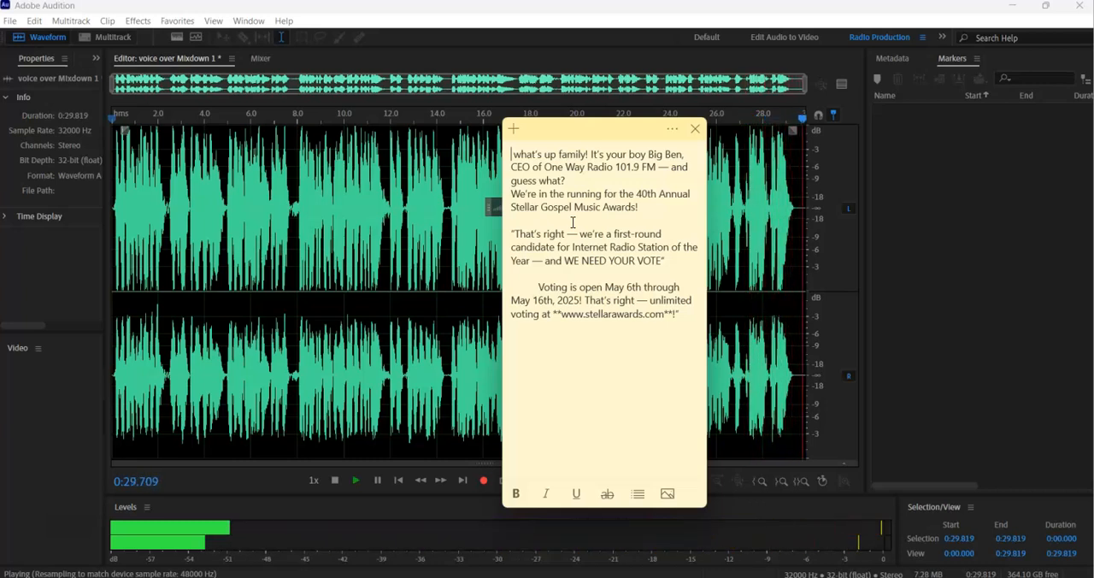
{"action": "left_click", "coordinate": [695, 130]}
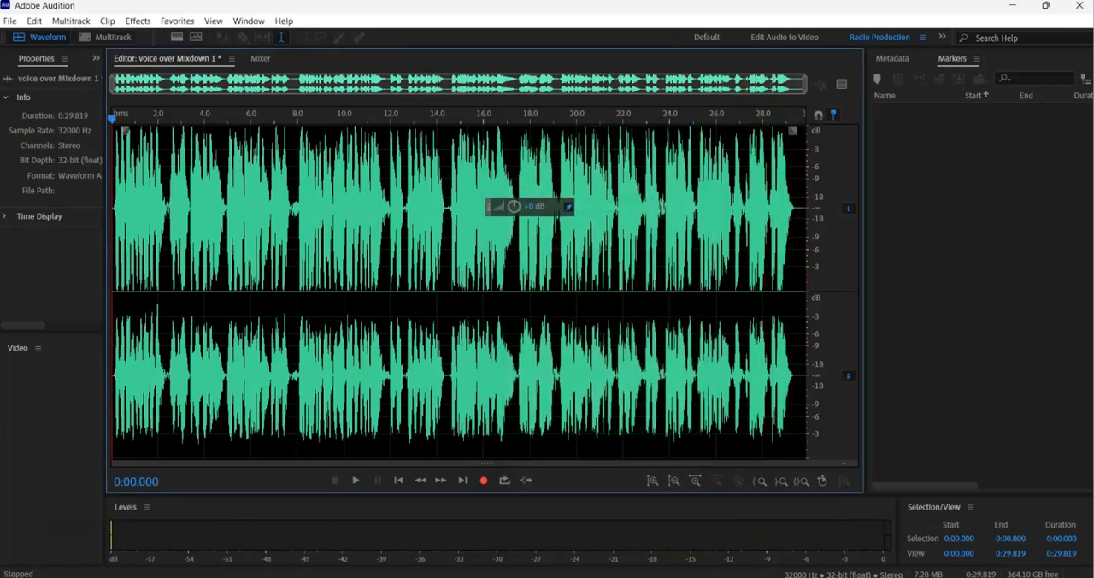
Start saving the mixdown under a new name, with MP3 Audio as the format and "voice over mix" as the file name.
{"action": "left_click", "coordinate": [9, 21]}
{"action": "left_click", "coordinate": [38, 205]}
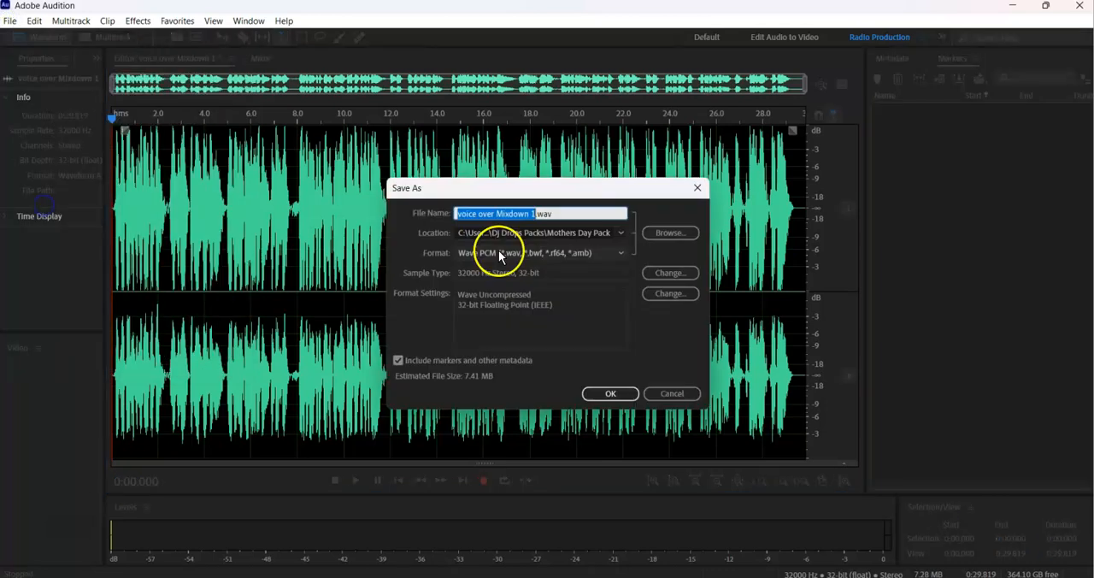
{"action": "left_click", "coordinate": [498, 254]}
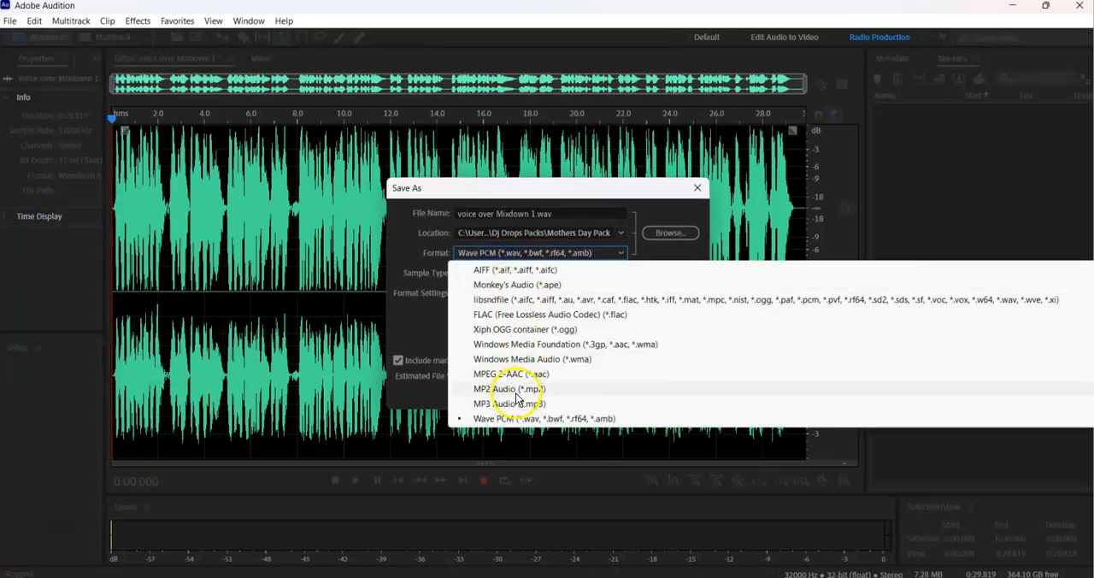
{"action": "left_click", "coordinate": [519, 403]}
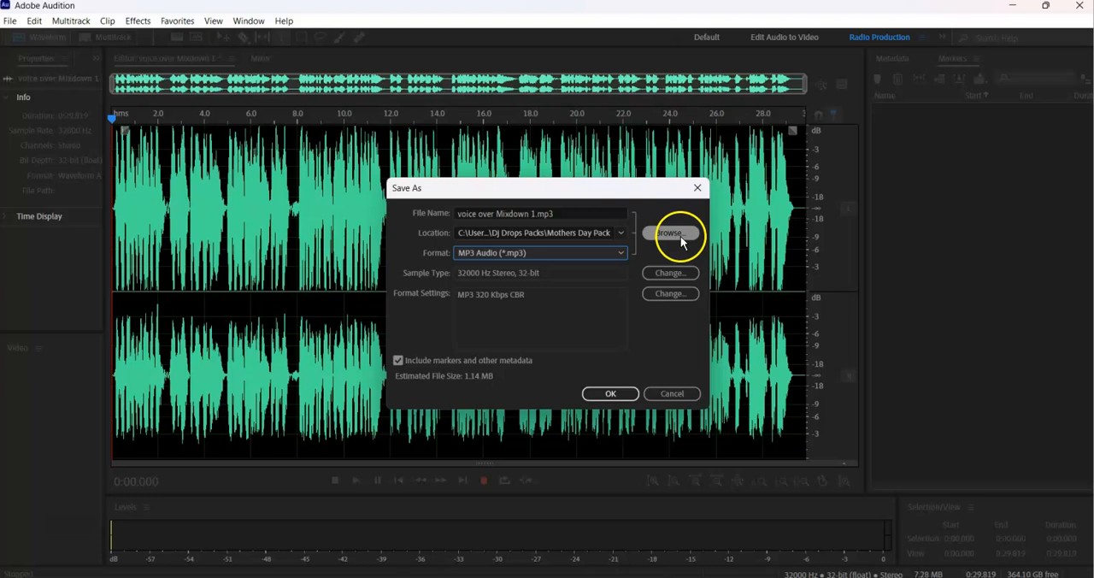
{"action": "left_click_drag", "start_coordinate": [587, 216], "coordinate": [453, 217]}
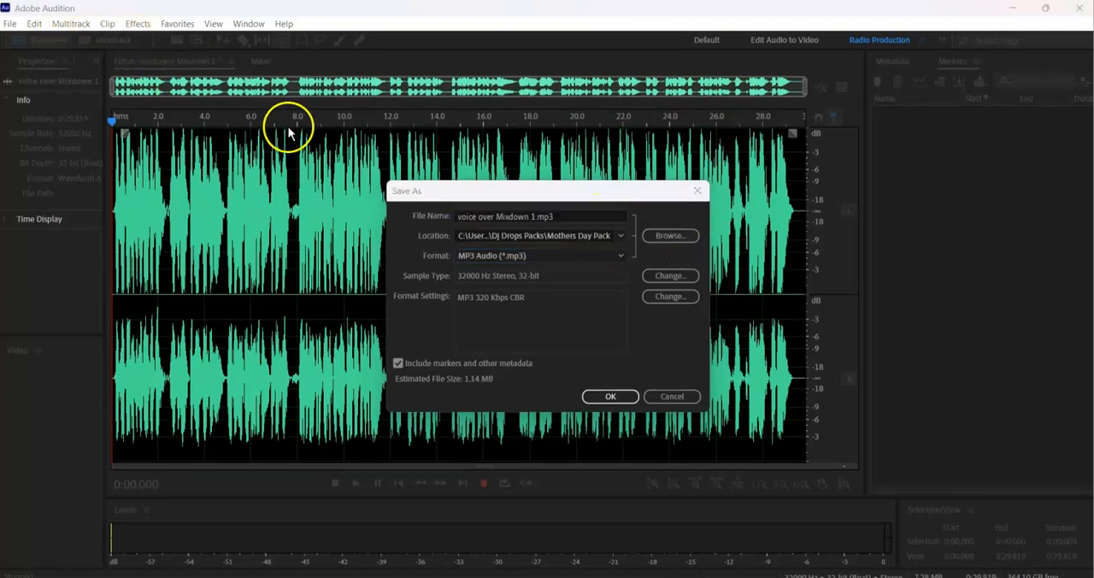
{"action": "left_click_drag", "start_coordinate": [571, 214], "coordinate": [457, 205]}
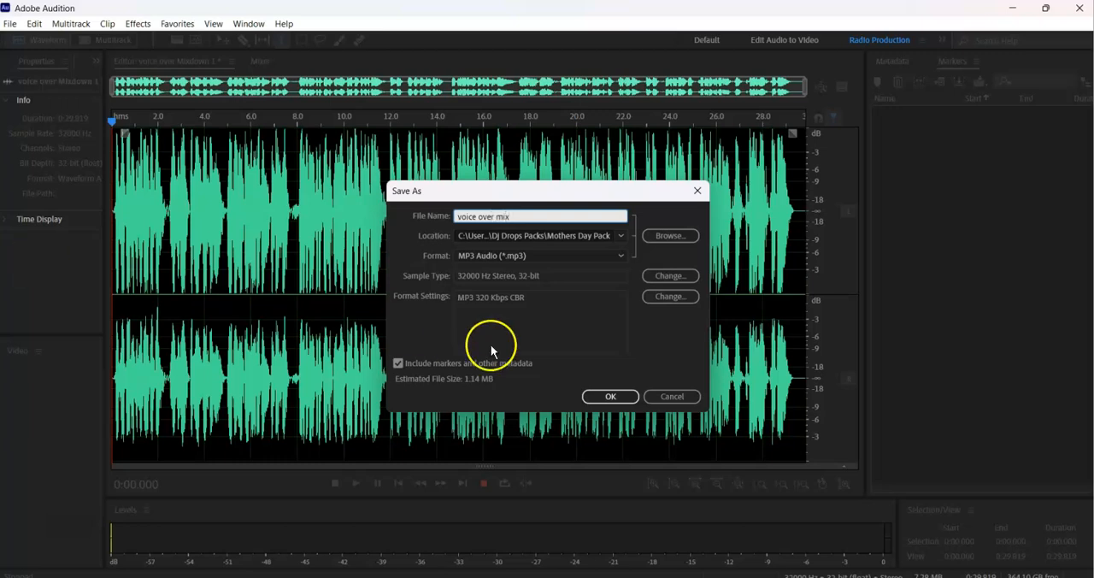
Browse the save location to the "gospeldjdrops customers" folder in the personal OneDrive.
{"action": "left_click", "coordinate": [671, 235]}
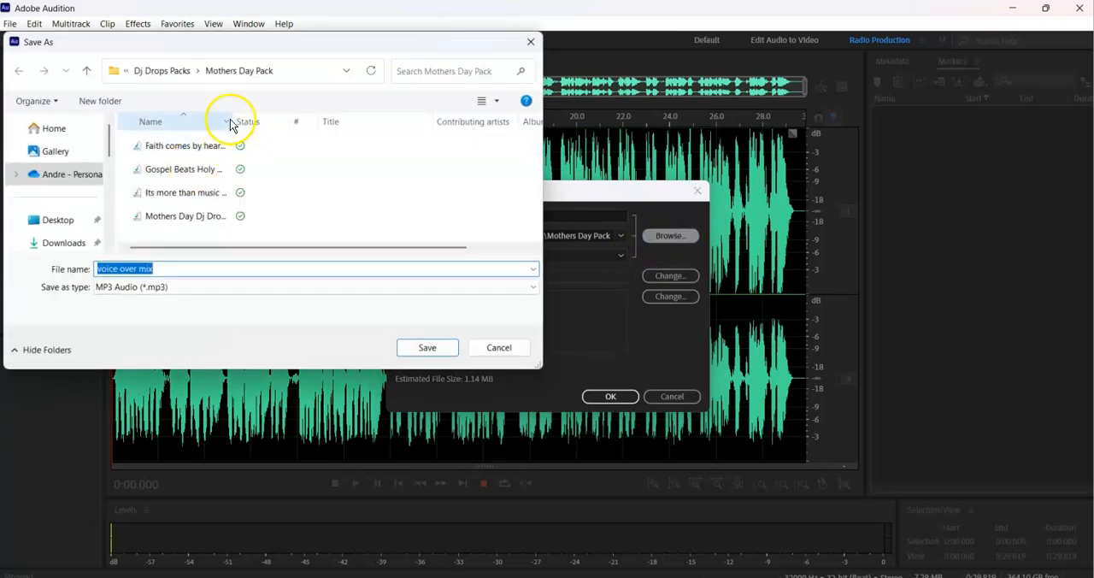
{"action": "left_click", "coordinate": [73, 173]}
{"action": "scroll", "coordinate": [231, 205], "scroll_direction": "down", "scroll_amount": 10}
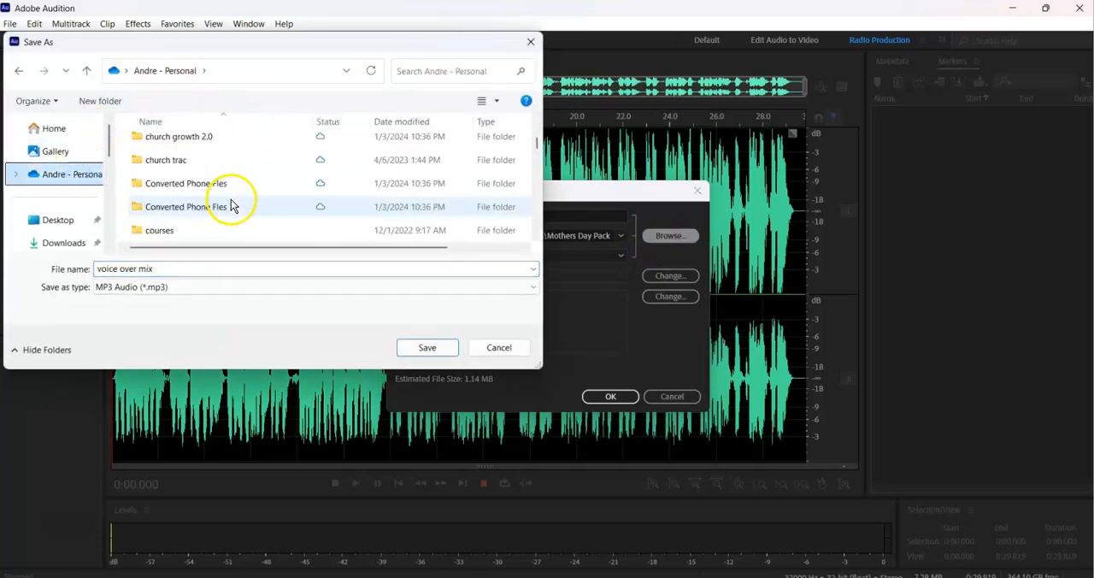
{"action": "scroll", "coordinate": [232, 206], "scroll_direction": "down", "scroll_amount": 1}
{"action": "scroll", "coordinate": [233, 205], "scroll_direction": "down", "scroll_amount": 6}
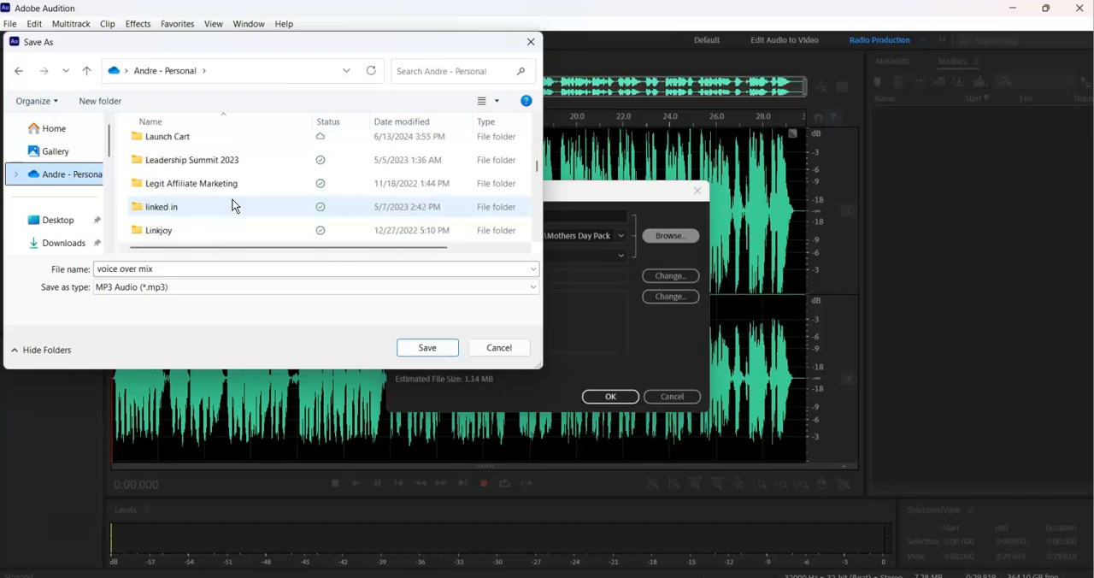
{"action": "scroll", "coordinate": [233, 205], "scroll_direction": "up", "scroll_amount": 5}
{"action": "scroll", "coordinate": [232, 205], "scroll_direction": "up", "scroll_amount": 3}
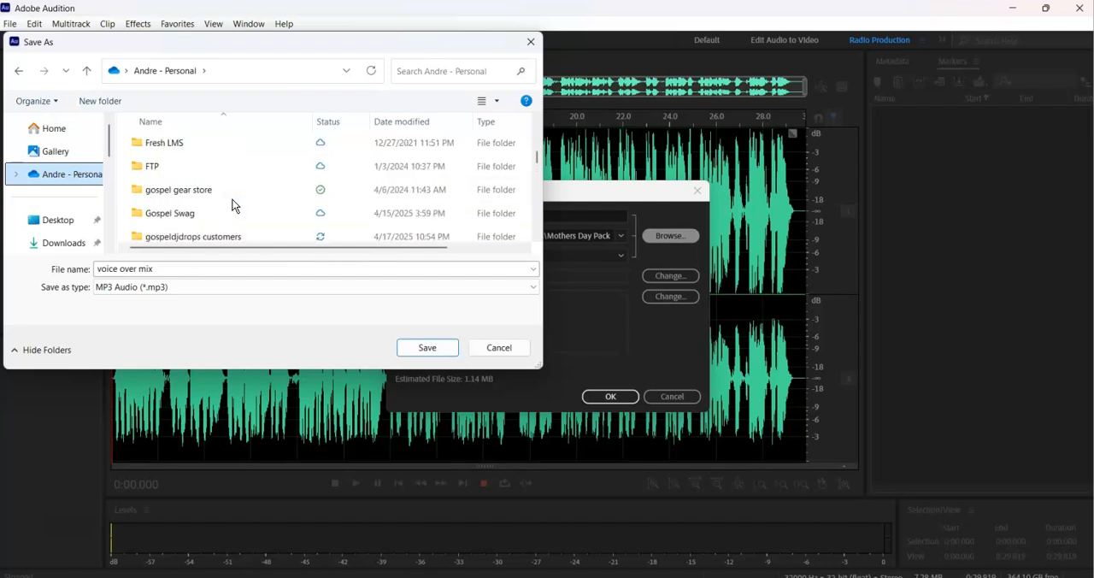
{"action": "double_click", "coordinate": [230, 236]}
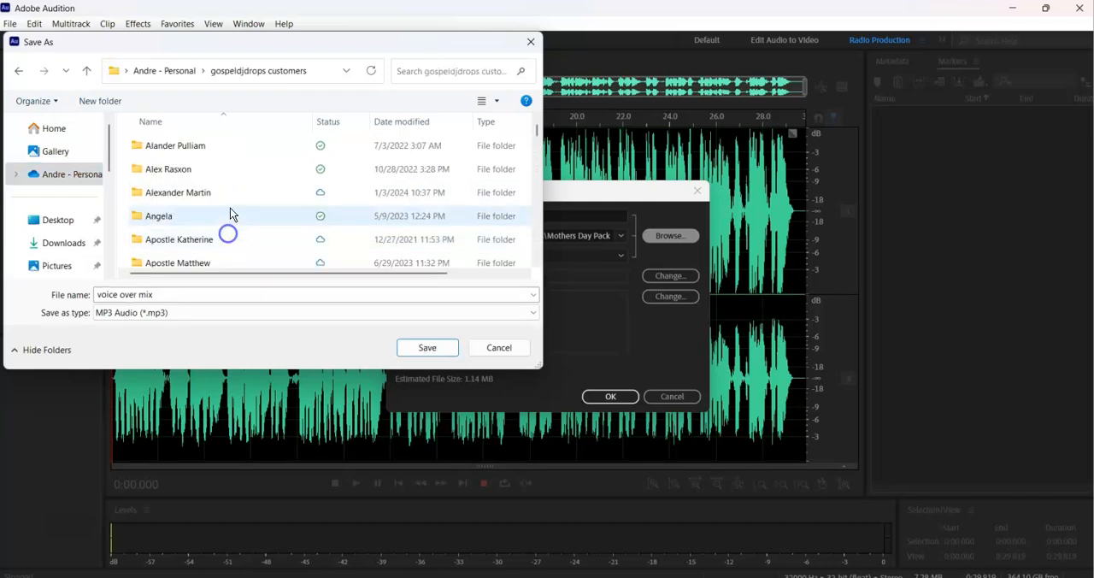
Save the MP3 in the "voice over 5-10-2025" subfolder of the customer's folder, accepting the lossy format.
{"action": "scroll", "coordinate": [232, 200], "scroll_direction": "down", "scroll_amount": 8}
{"action": "scroll", "coordinate": [233, 201], "scroll_direction": "up", "scroll_amount": 9}
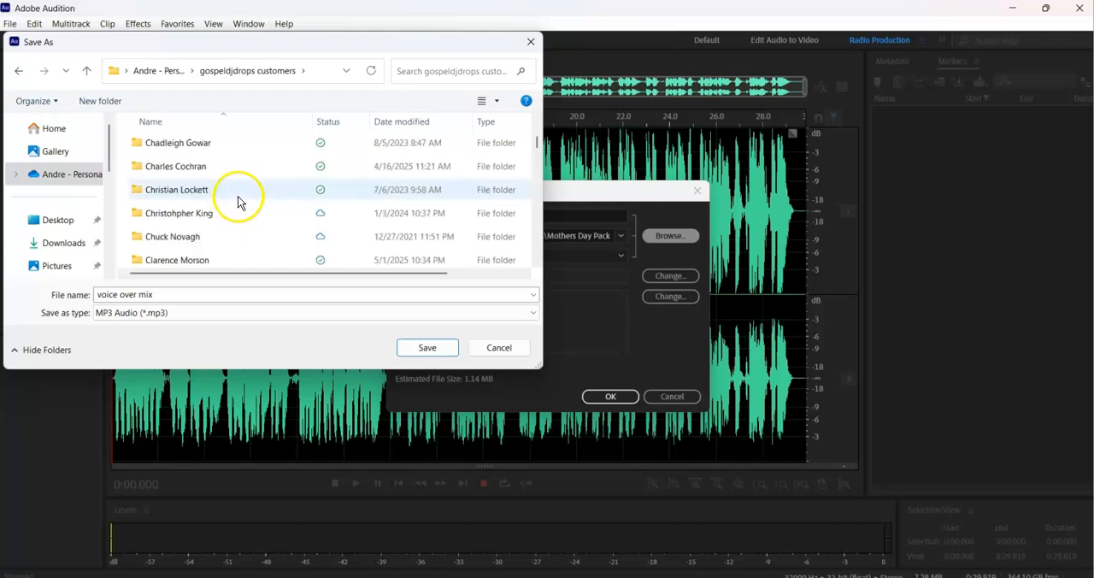
{"action": "scroll", "coordinate": [239, 201], "scroll_direction": "down", "scroll_amount": 2}
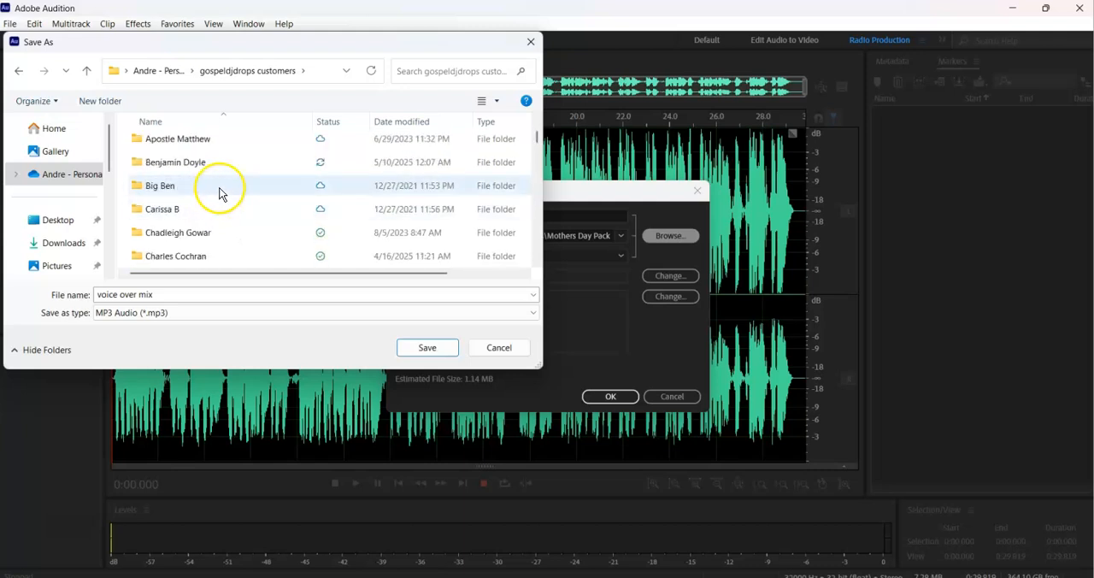
{"action": "double_click", "coordinate": [217, 166]}
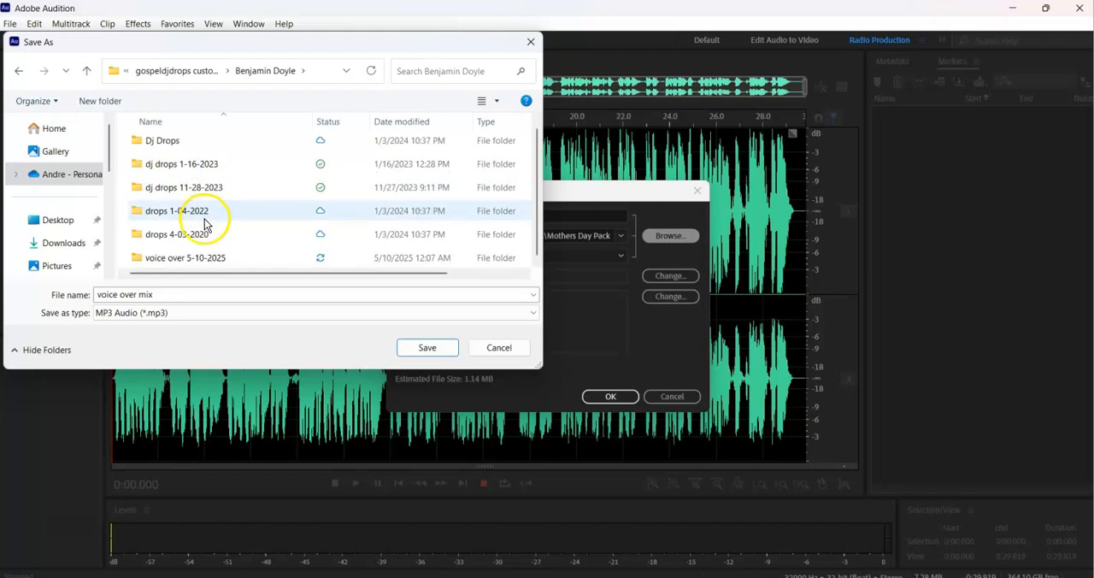
{"action": "double_click", "coordinate": [198, 262]}
{"action": "left_click", "coordinate": [427, 347]}
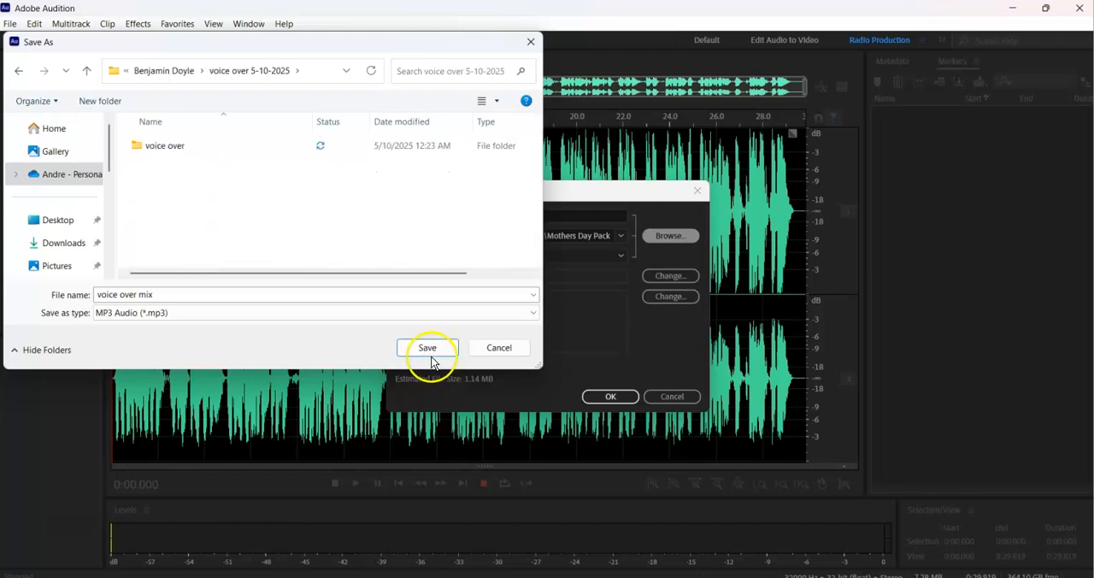
{"action": "left_click", "coordinate": [599, 396]}
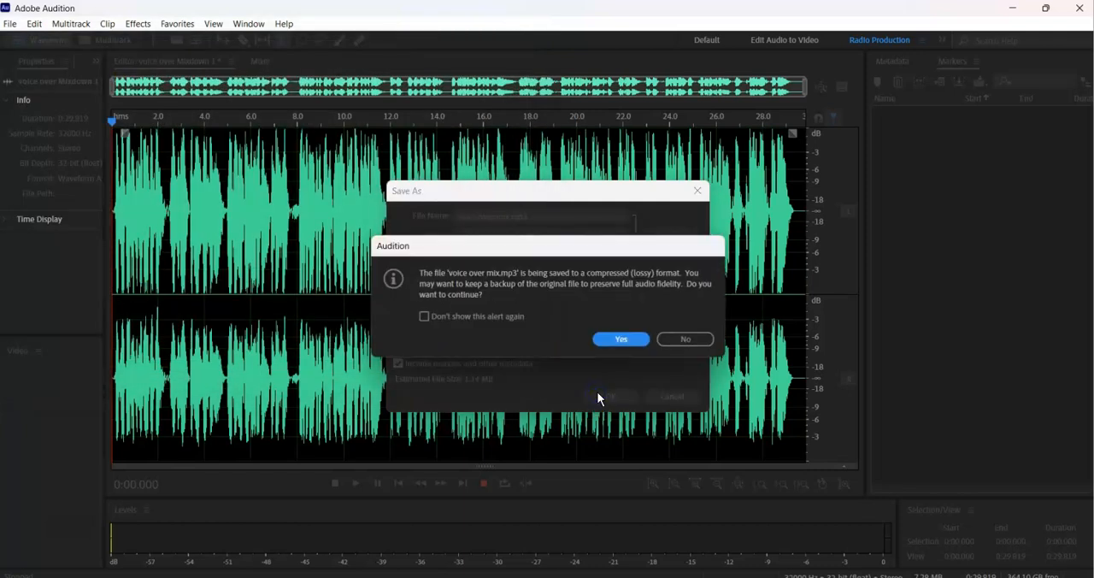
{"action": "left_click", "coordinate": [616, 341]}
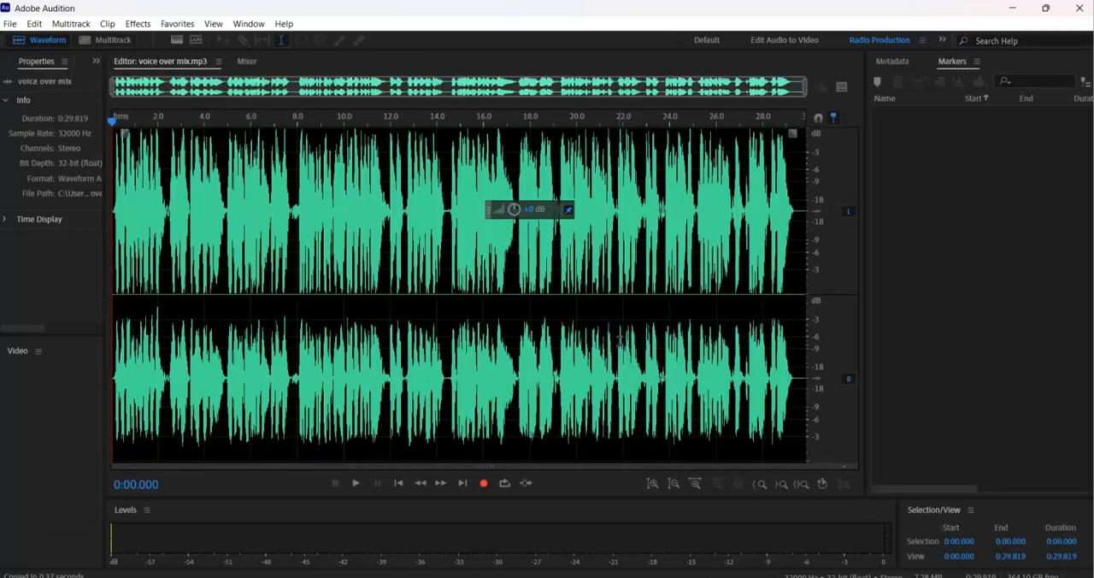
Return to the multitrack session, mute the telephone track, and mix down the selected clips to a new file.
{"action": "key", "text": "0"}
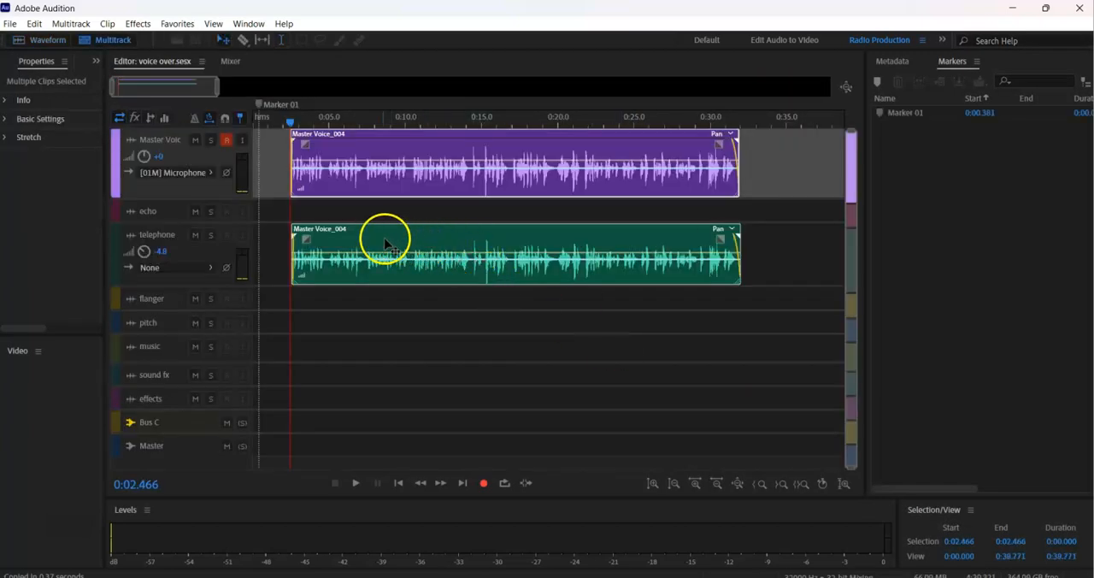
{"action": "left_click", "coordinate": [195, 240]}
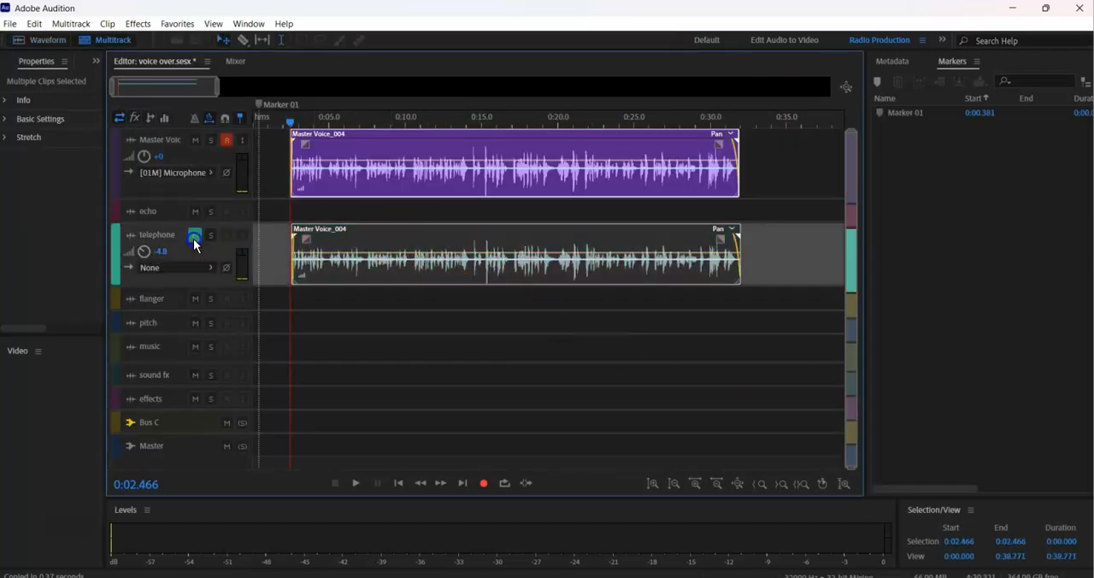
{"action": "left_click", "coordinate": [650, 147]}
{"action": "right_click", "coordinate": [575, 150]}
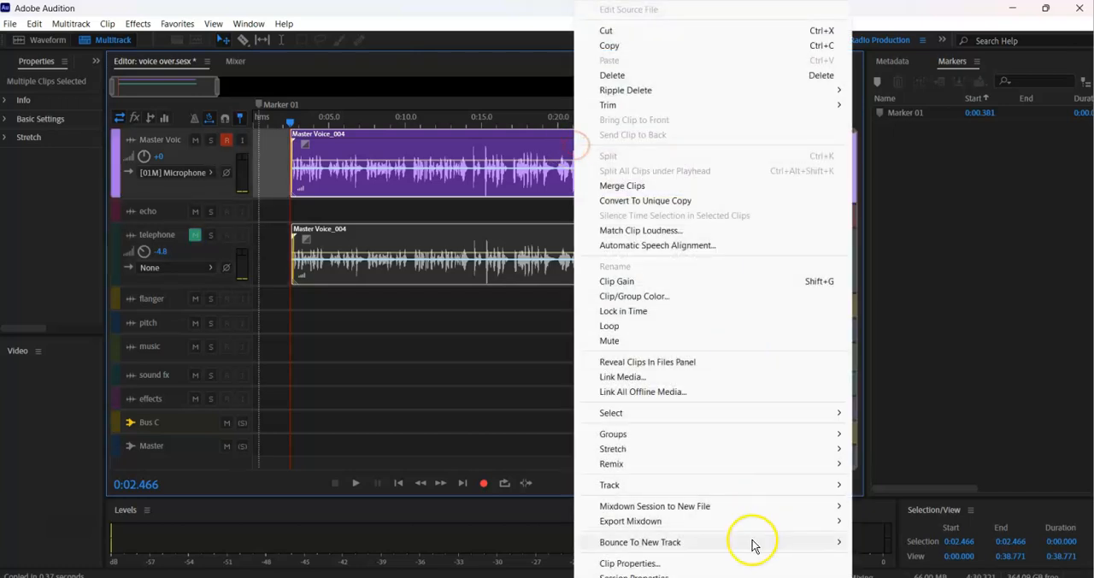
{"action": "mouse_move", "coordinate": [704, 513]}
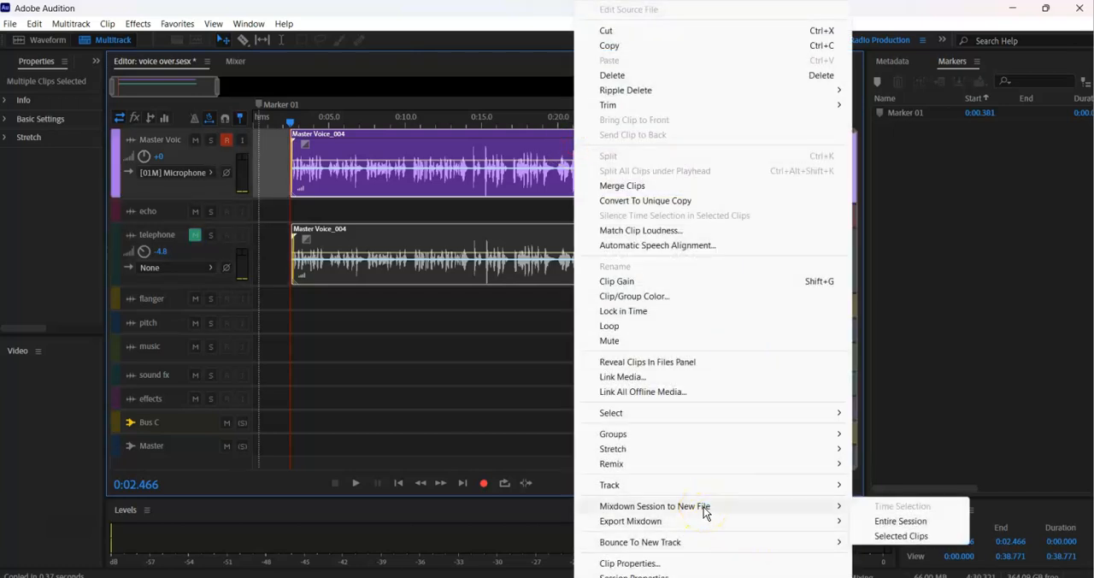
{"action": "left_click", "coordinate": [902, 536]}
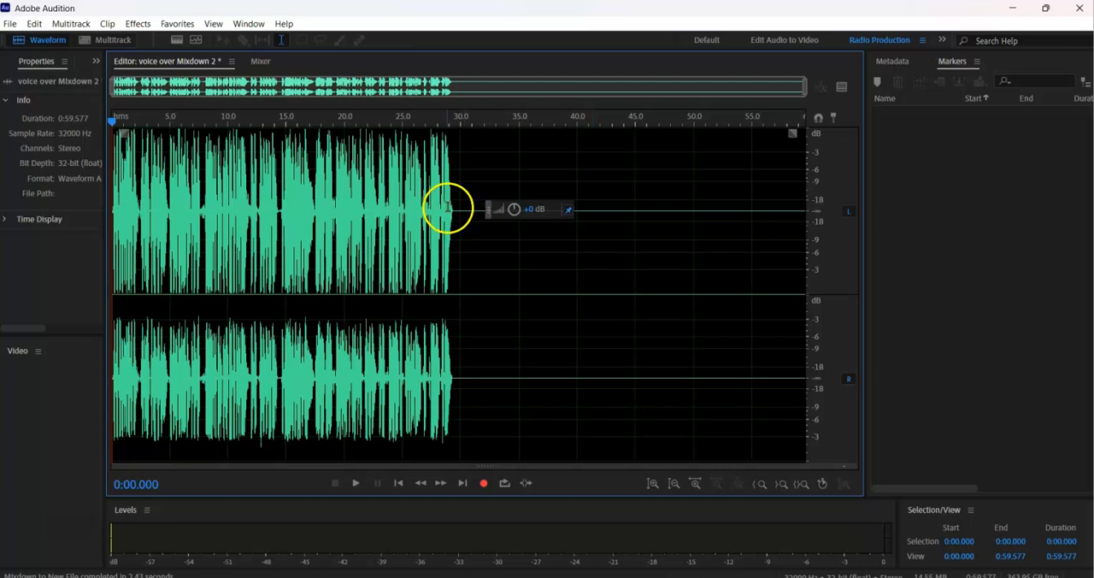
Delete the silent stretch from the end of the voice to the end of the new mixdown.
{"action": "left_click_drag", "start_coordinate": [458, 212], "coordinate": [980, 300]}
{"action": "key", "text": "Delete"}
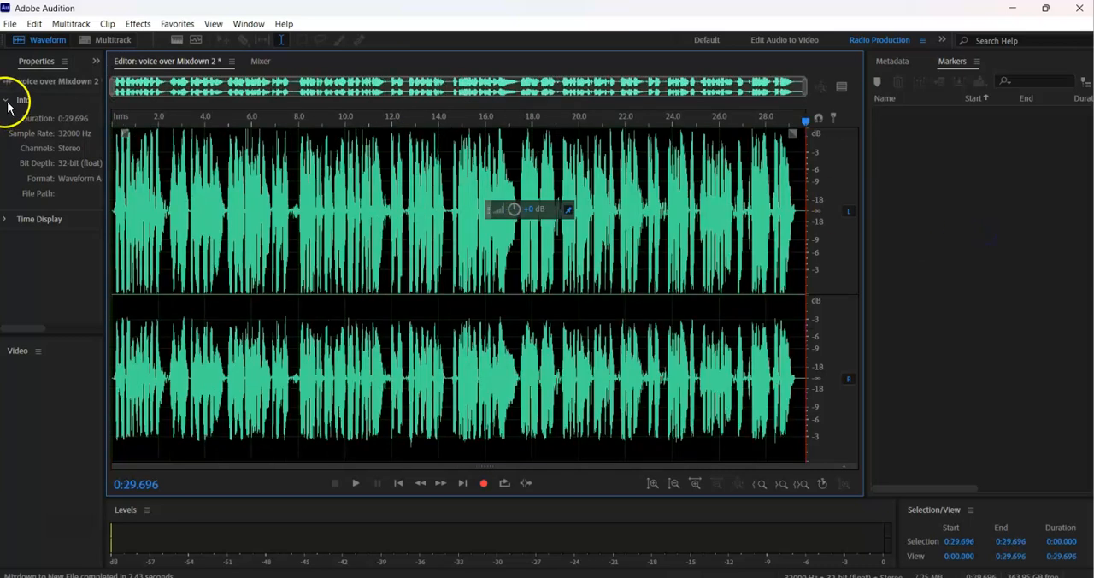
Save the trimmed mixdown as a new MP3 Audio file named "voice over dry mix" in the same folder, accepting the lossy format.
{"action": "left_click", "coordinate": [12, 25]}
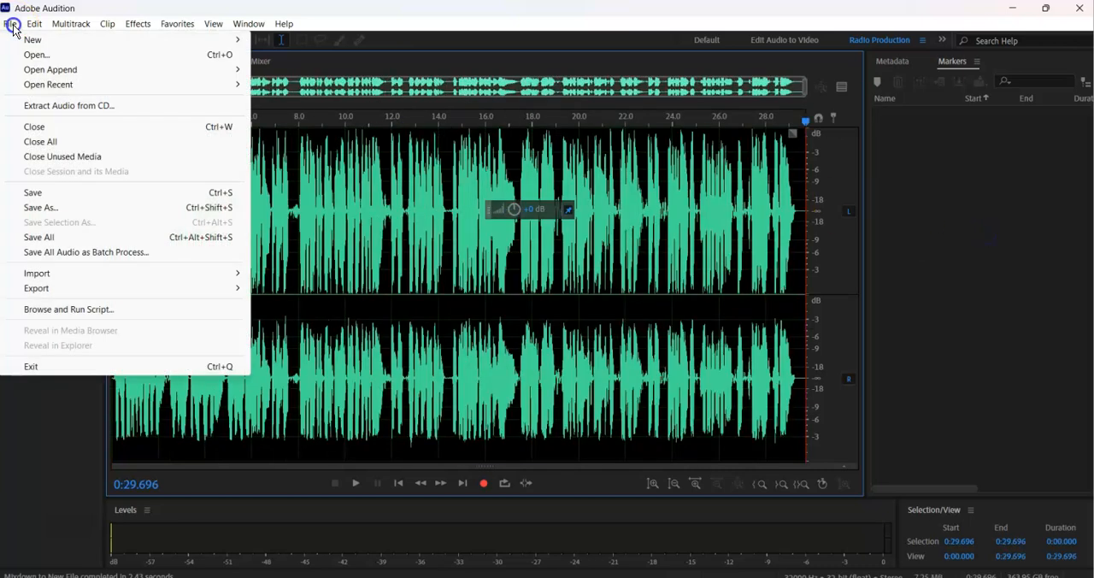
{"action": "left_click", "coordinate": [70, 211]}
{"action": "left_click", "coordinate": [556, 218]}
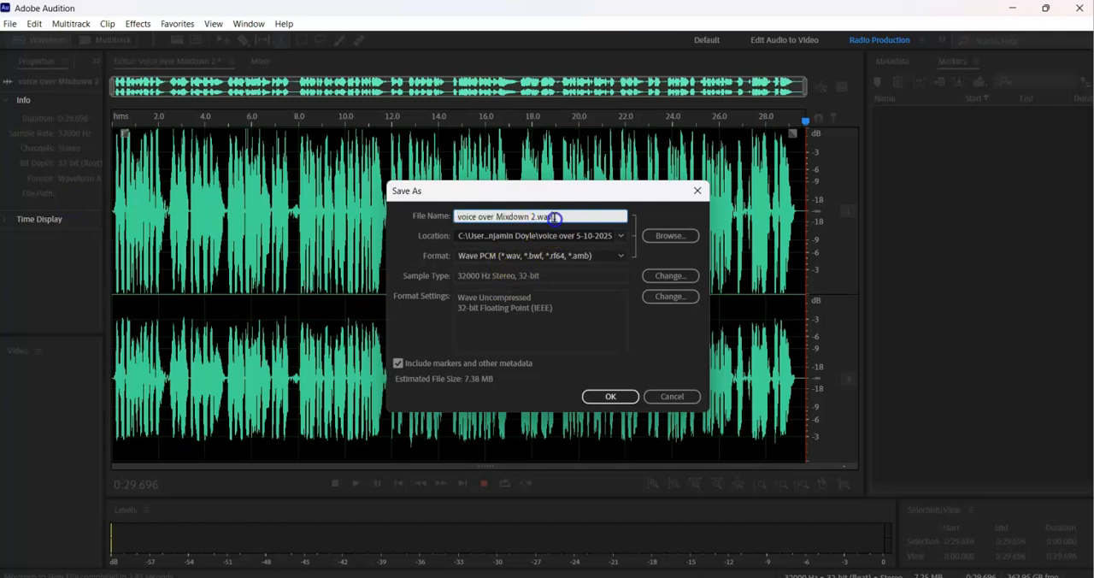
{"action": "left_click_drag", "start_coordinate": [557, 217], "coordinate": [496, 217]}
{"action": "type", "text": "dry mix"}
{"action": "left_click", "coordinate": [614, 257]}
{"action": "left_click", "coordinate": [532, 408]}
{"action": "left_click", "coordinate": [617, 398]}
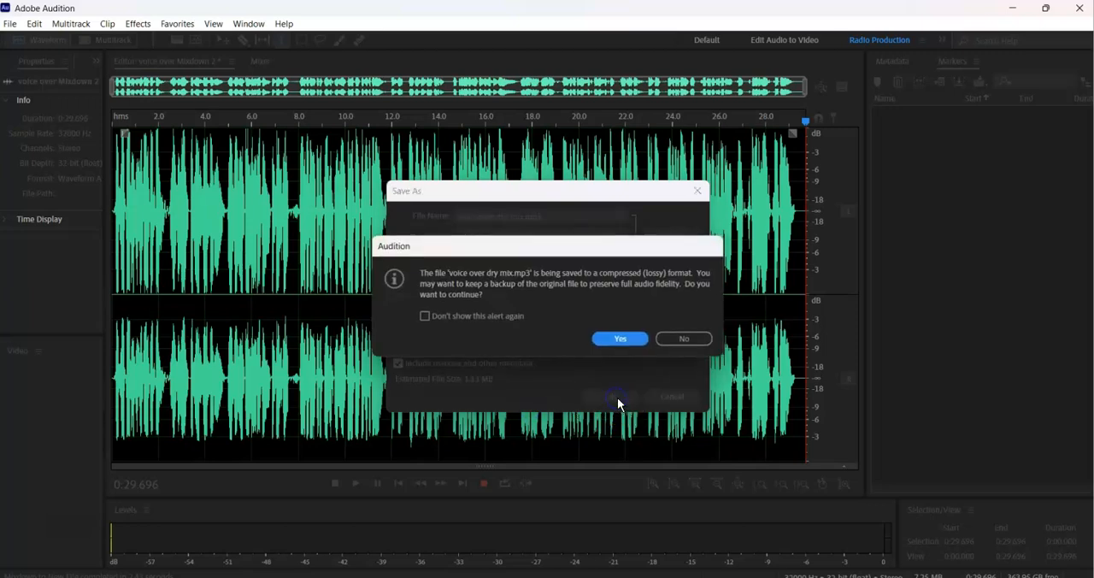
{"action": "left_click", "coordinate": [631, 338]}
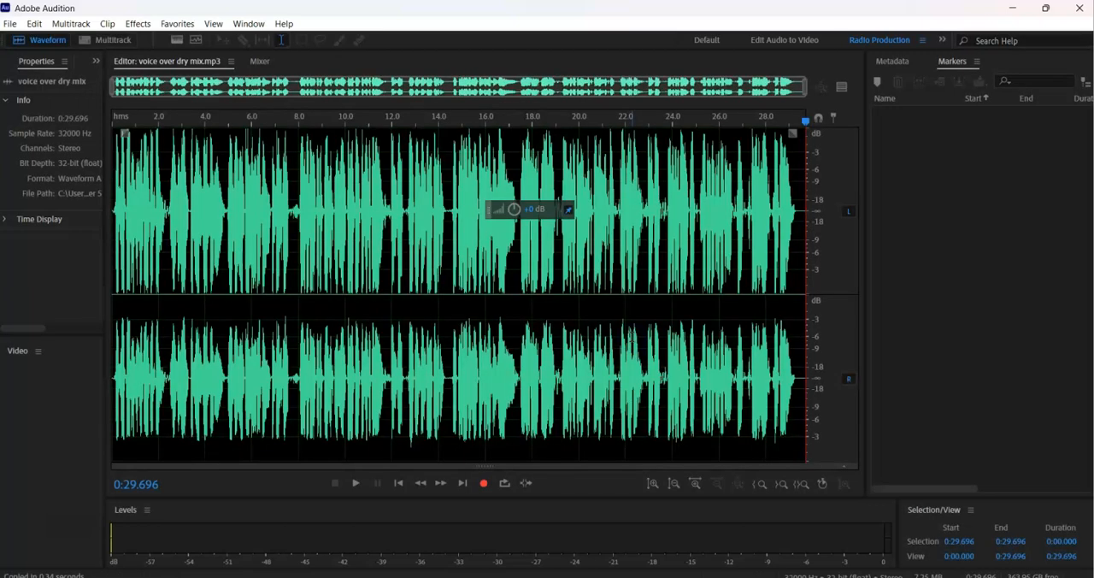
Return to the multitrack session and save it under its existing name.
{"action": "left_click", "coordinate": [605, 342]}
{"action": "key", "text": "0"}
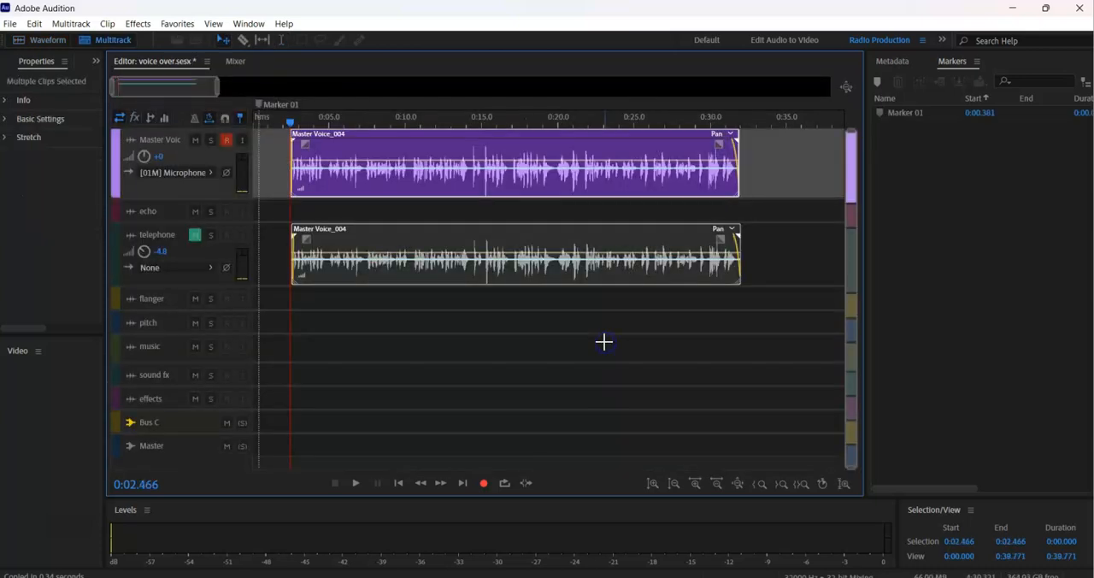
{"action": "key", "text": "ctrl+s"}
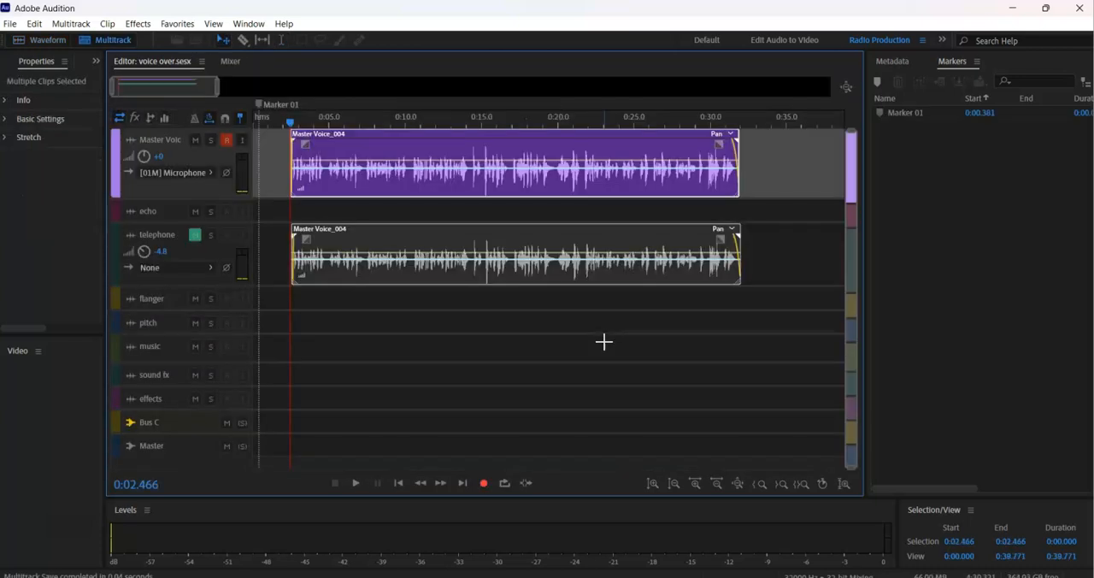